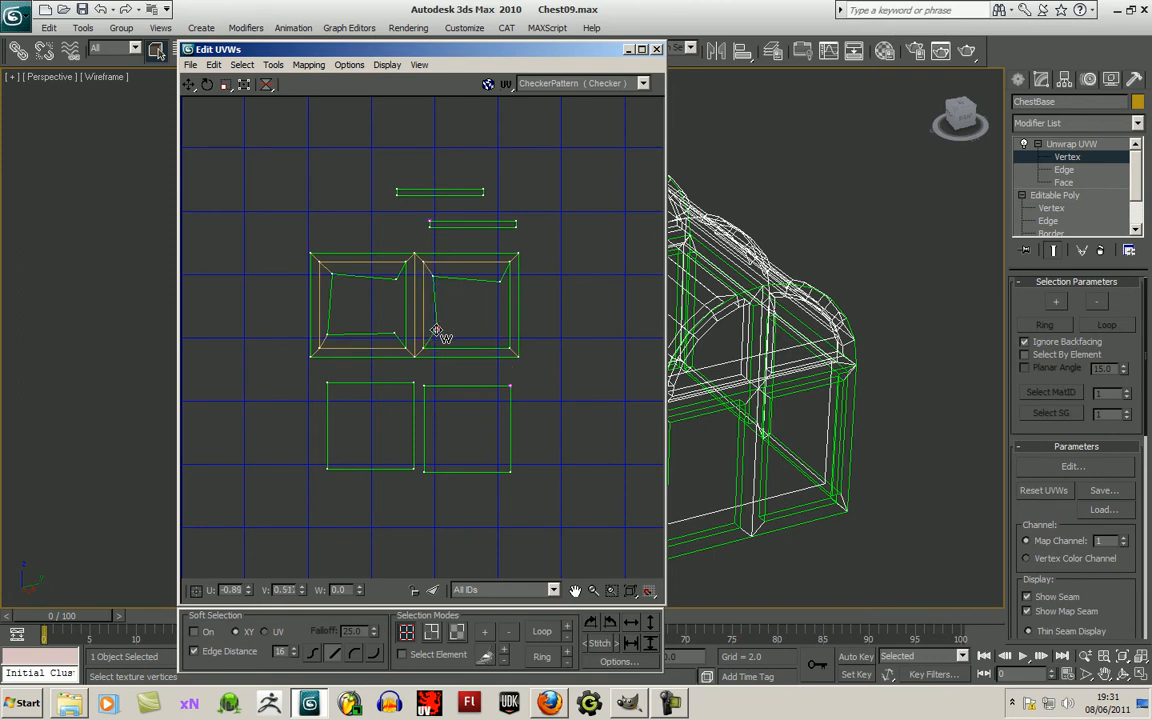
Weld the lower loose strip's vertices into the right panel to form the bottom side of its inner bevel.
drag(431, 222, 437, 327)
drag(517, 228, 516, 333)
drag(516, 220, 480, 316)
drag(428, 224, 434, 279)
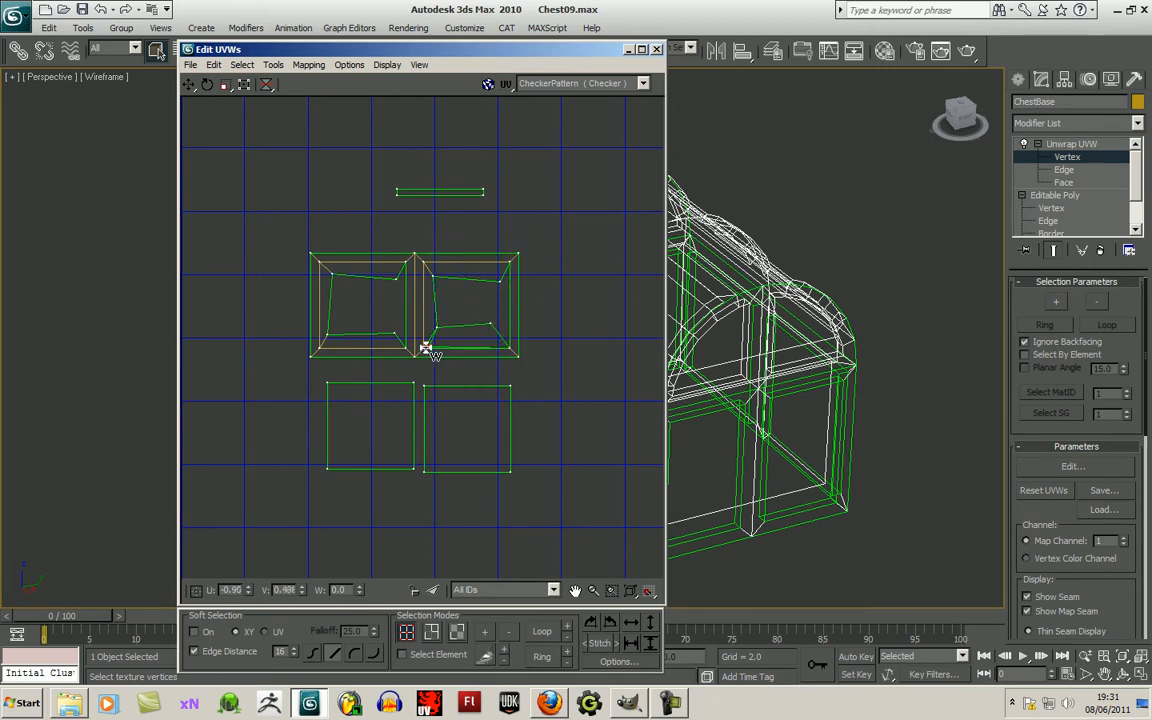
Weld the remaining upper strip's vertices into the right panel to close the right side of its inner bevel.
drag(485, 198, 490, 322)
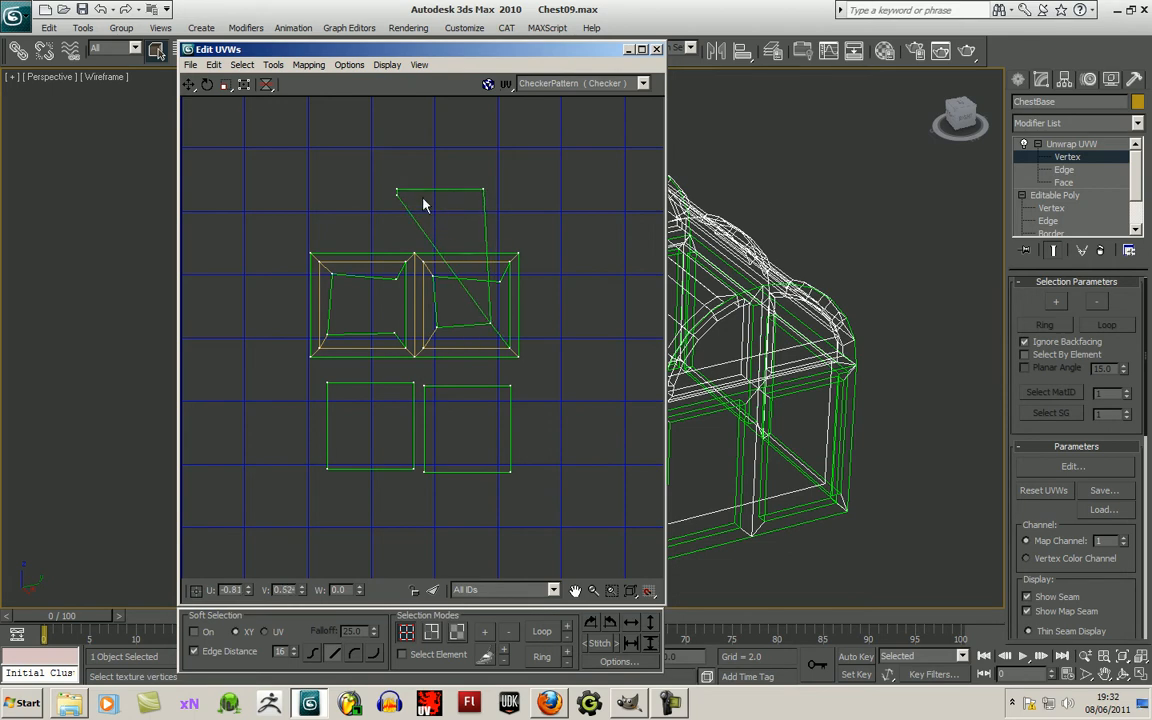
drag(400, 198, 500, 282)
drag(484, 191, 502, 281)
drag(398, 185, 509, 262)
Adjust the right panel's inner corner vertices to even out its inner rectangle.
scroll(510, 345, up, 2)
drag(483, 318, 490, 334)
drag(412, 323, 412, 334)
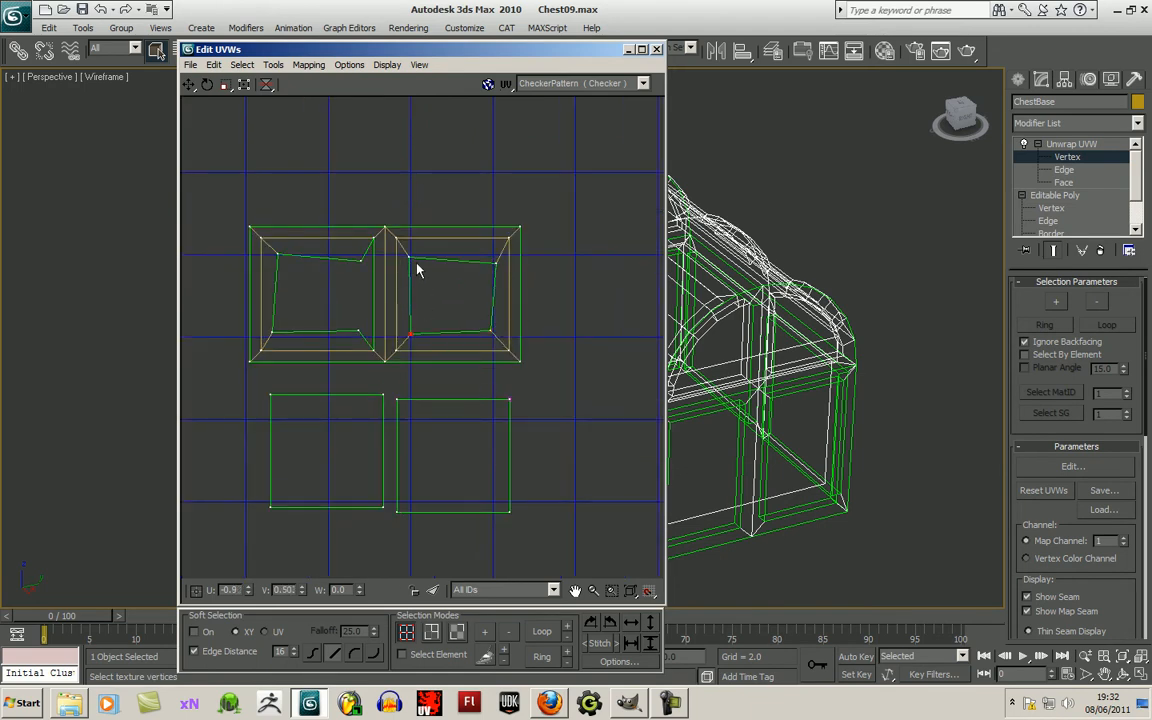
drag(494, 265, 492, 261)
Weld the four corners of the right loose rectangle onto the matching inner corners of the right panel.
drag(397, 509, 494, 262)
drag(509, 514, 410, 268)
drag(509, 401, 411, 335)
drag(398, 400, 492, 333)
Weld the corners of the remaining loose rectangle onto the matching inner corners of the left panel.
drag(386, 398, 358, 332)
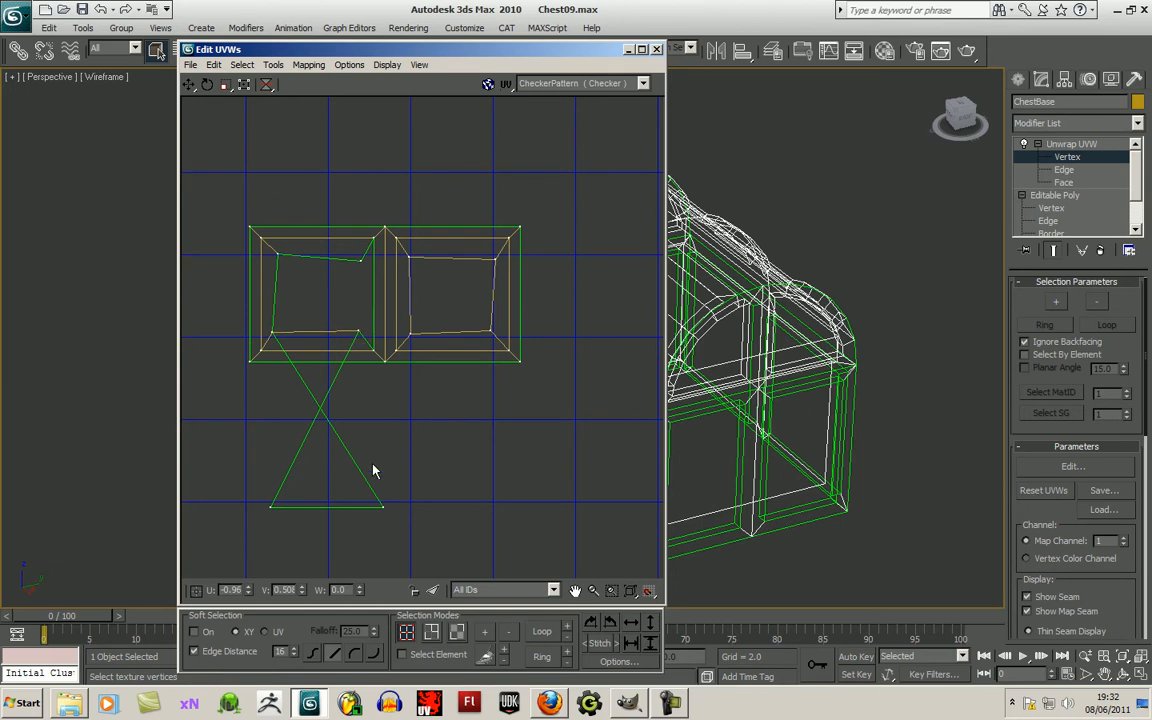
drag(380, 508, 278, 255)
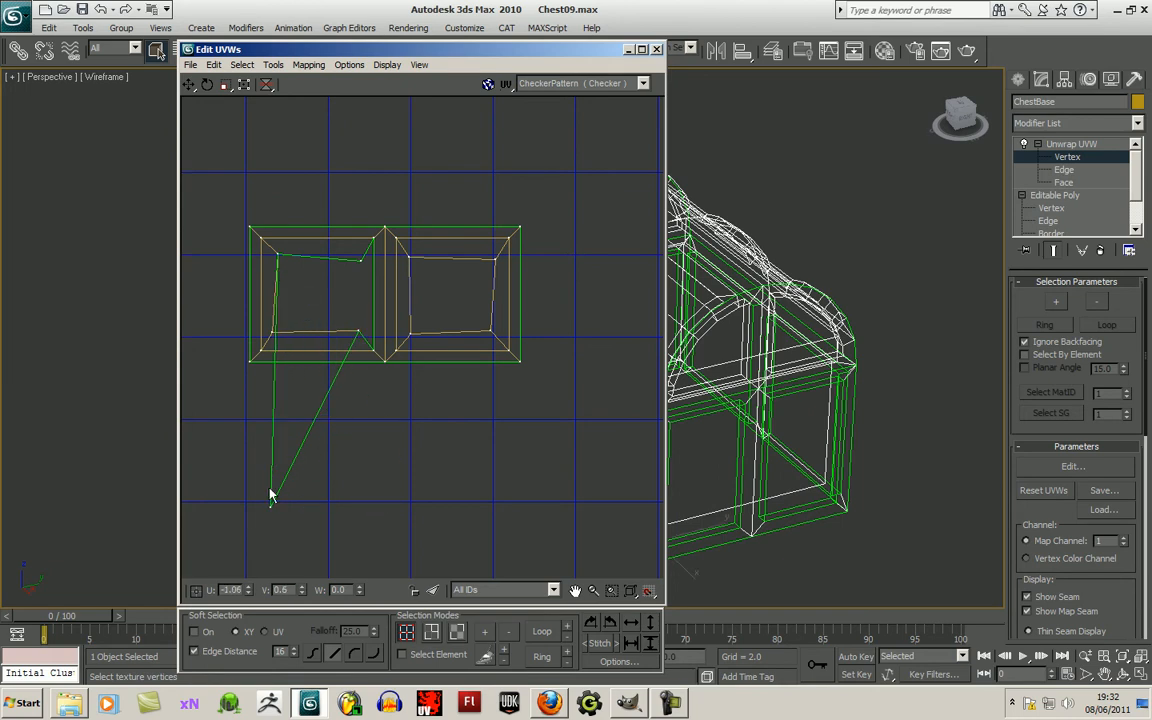
drag(269, 511, 362, 265)
Weld the loose strip below the panels into the open gap between the left panel's bevel and the central divider.
middle_drag(404, 364, 419, 372)
scroll(410, 413, down, 3)
middle_drag(463, 481, 414, 386)
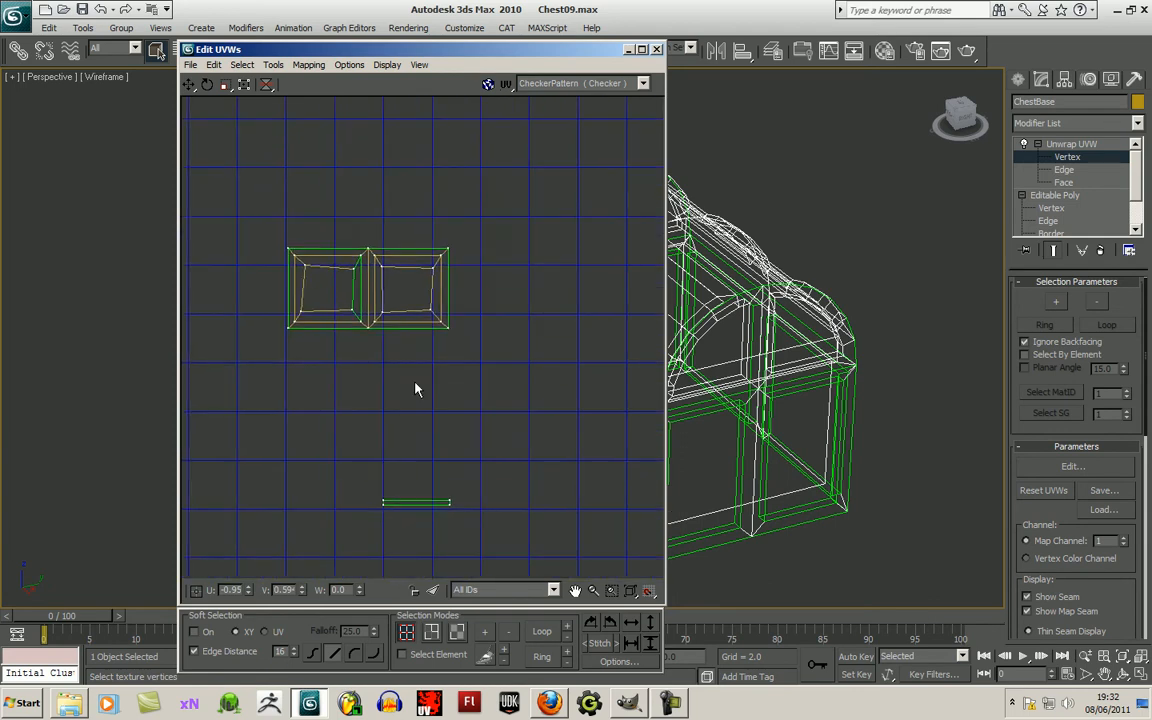
drag(380, 496, 366, 262)
drag(382, 512, 370, 330)
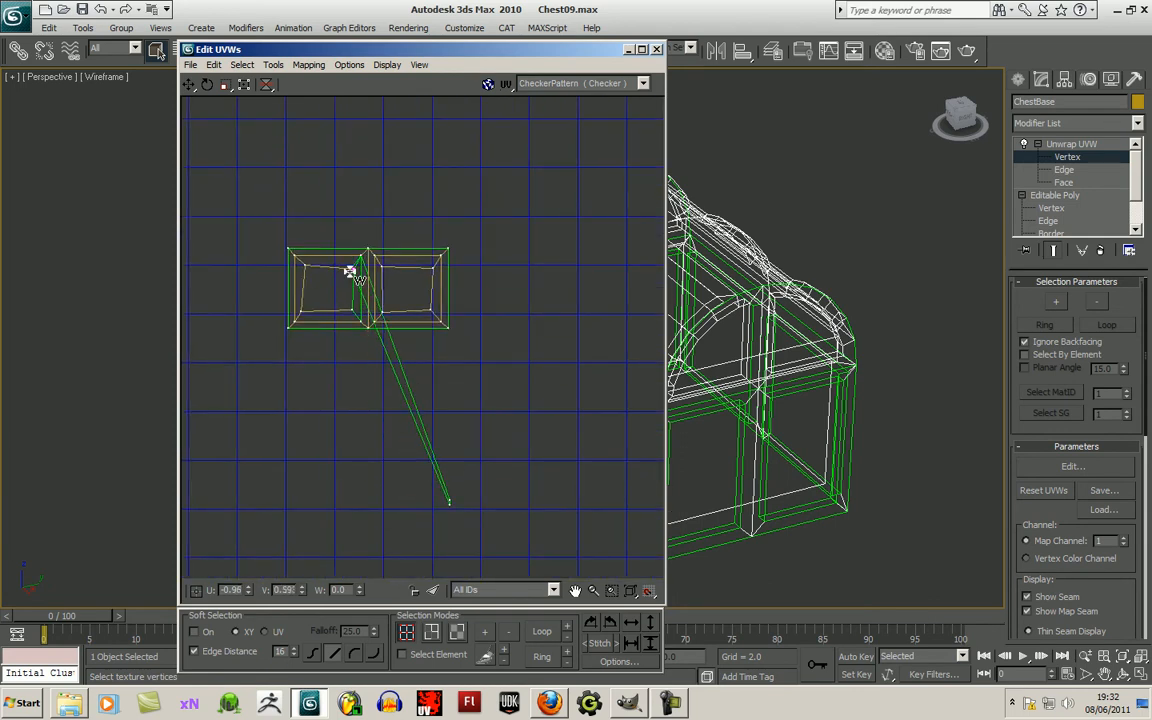
drag(451, 502, 361, 321)
drag(447, 502, 365, 329)
Square up the inner rectangles of both joined panels by aligning their corner vertices.
scroll(352, 315, up, 4)
middle_drag(362, 365, 426, 543)
scroll(375, 441, up, 3)
scroll(466, 480, down, 4)
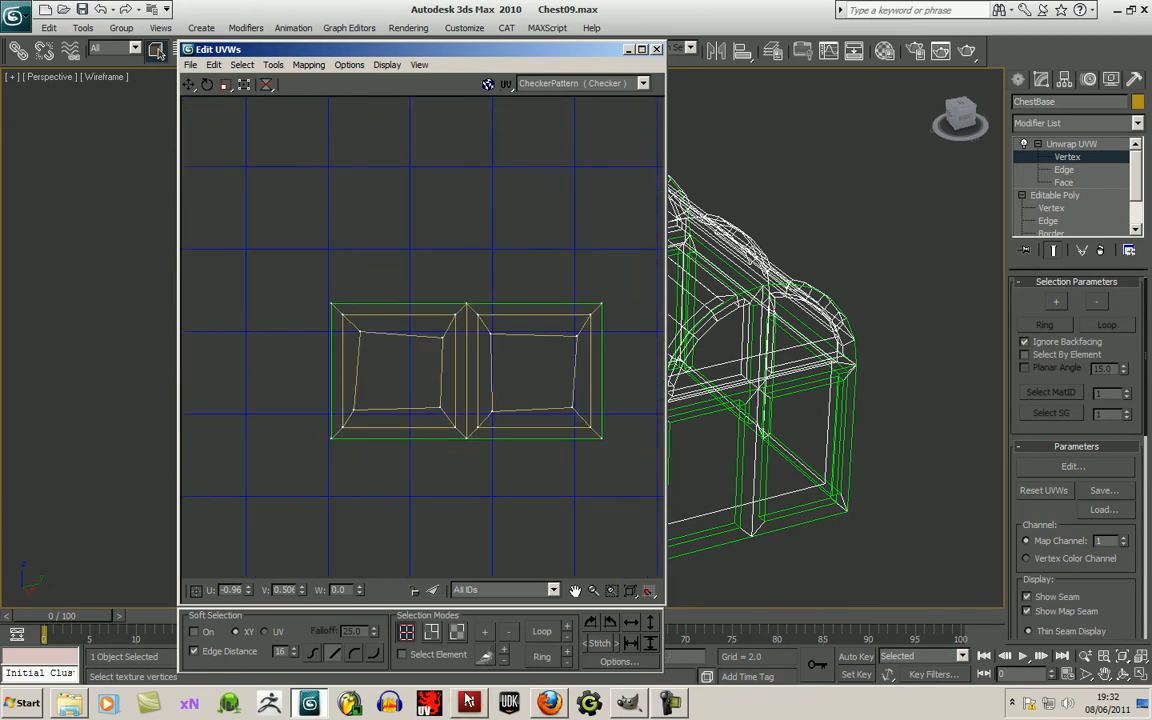
key(q)
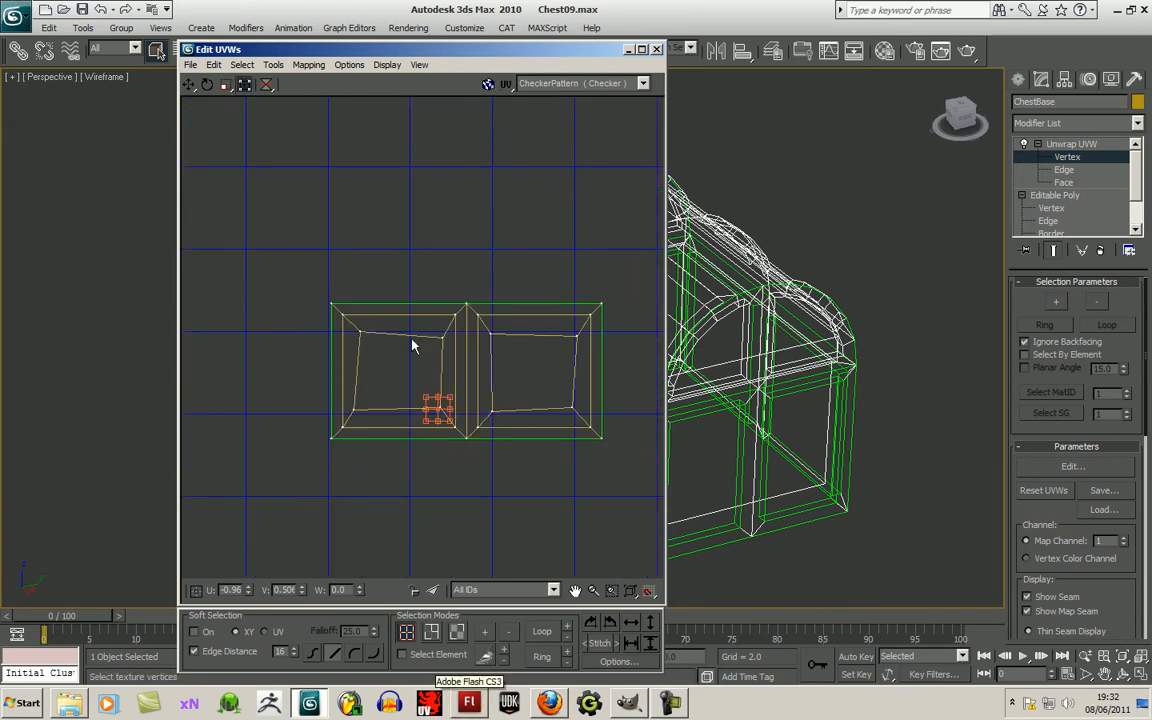
drag(551, 360, 578, 327)
drag(320, 390, 572, 407)
drag(350, 407, 344, 414)
drag(372, 335, 366, 334)
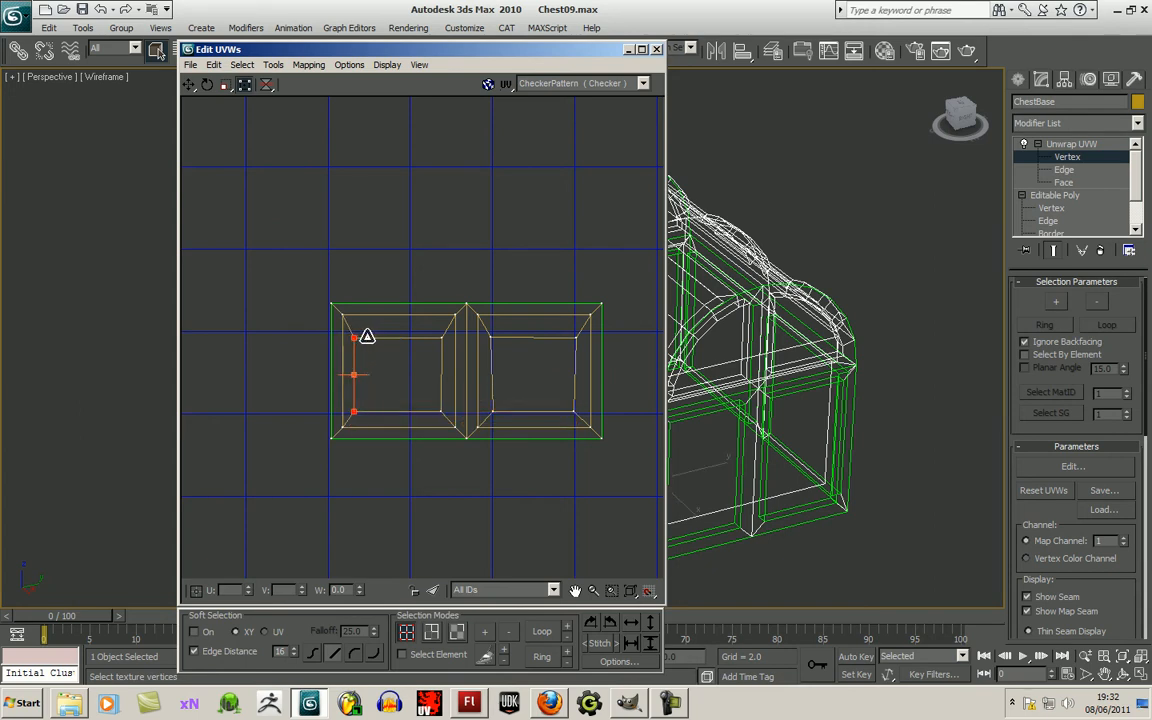
mouse_move(359, 394)
mouse_down()
mouse_move(352, 386)
mouse_move(368, 396)
mouse_up()
Weld the loose short strip below the lower two-panel cluster to the top of its left panel, placing the free vertices inside the frame.
click(478, 498)
middle_drag(499, 466, 458, 450)
scroll(458, 450, down, 10)
middle_drag(486, 558, 419, 342)
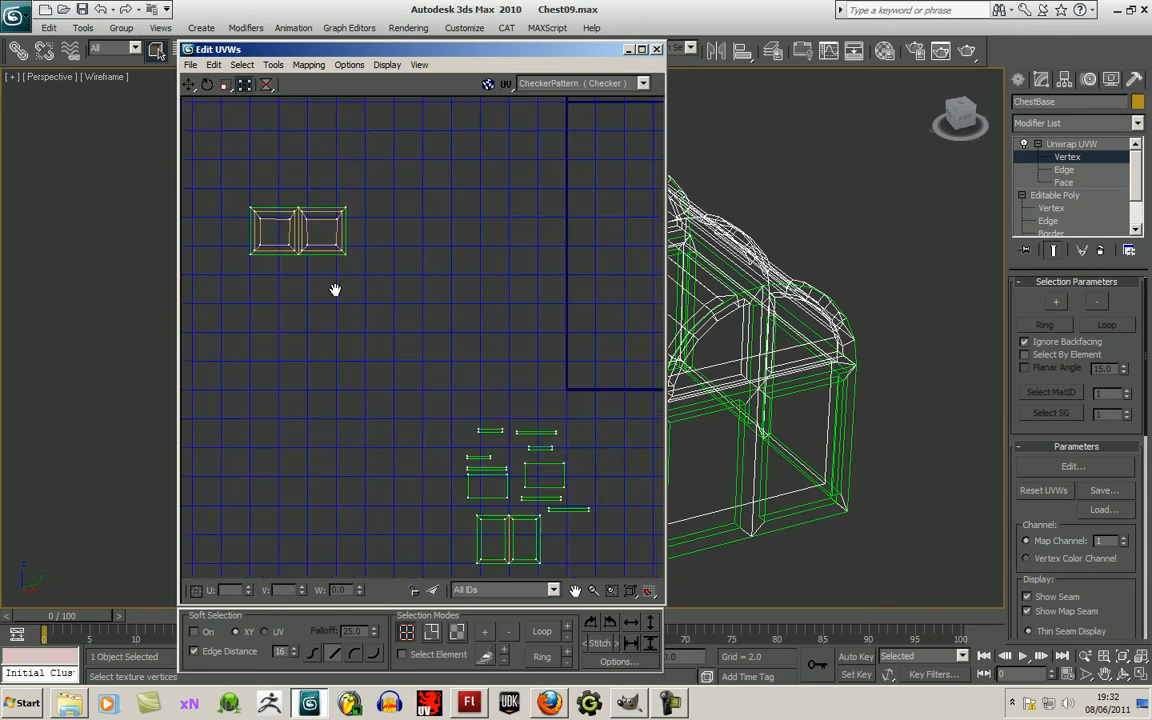
middle_drag(454, 422, 442, 386)
scroll(411, 445, up, 8)
middle_drag(386, 416, 499, 503)
scroll(491, 499, up, 3)
middle_drag(473, 449, 528, 498)
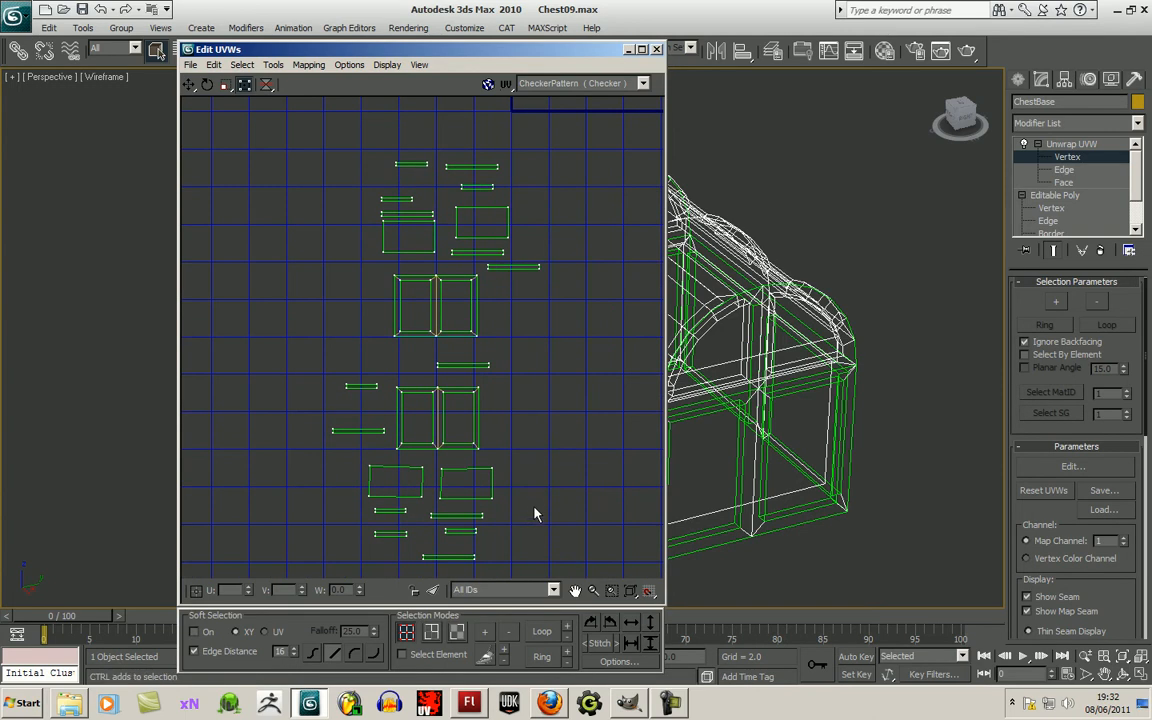
click(492, 467)
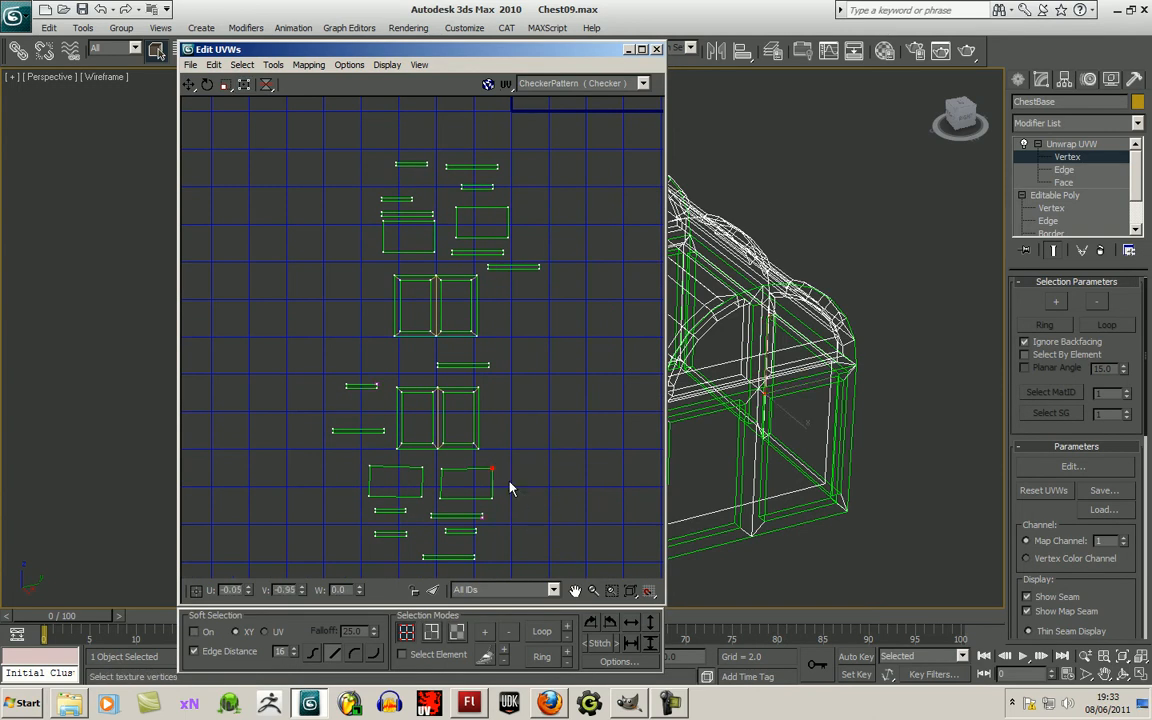
click(401, 392)
scroll(424, 490, up, 5)
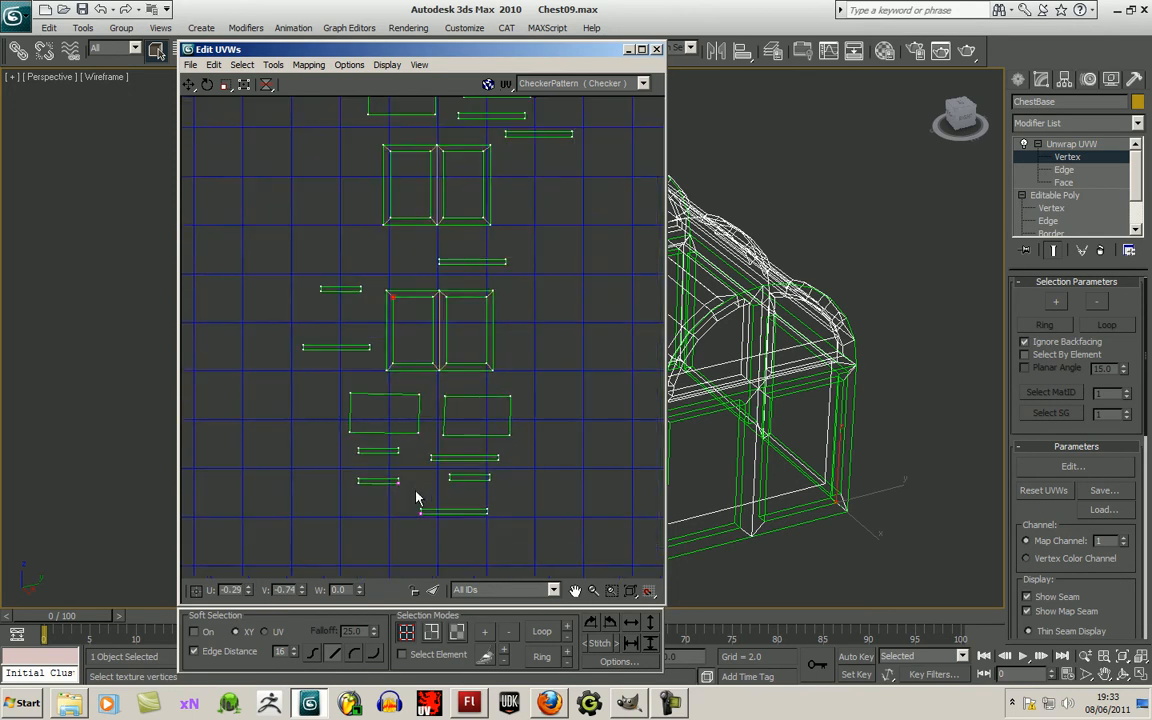
drag(390, 481, 443, 165)
drag(331, 461, 423, 252)
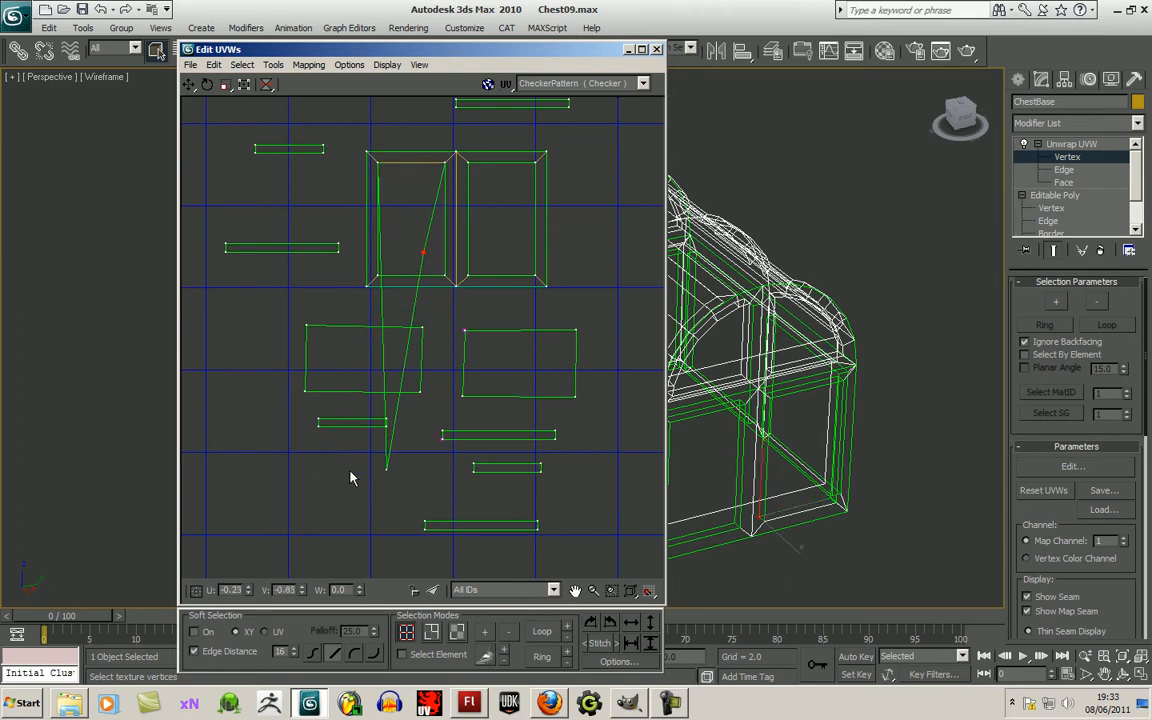
drag(384, 473, 394, 249)
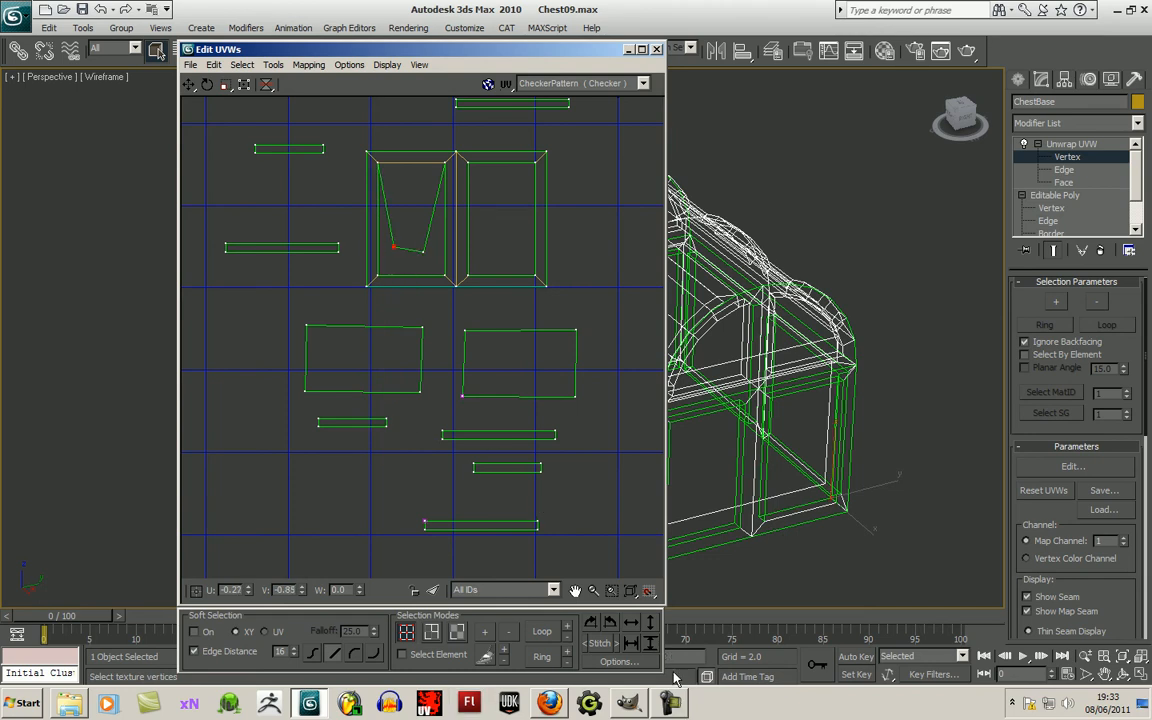
middle_drag(510, 428, 498, 443)
click(672, 706)
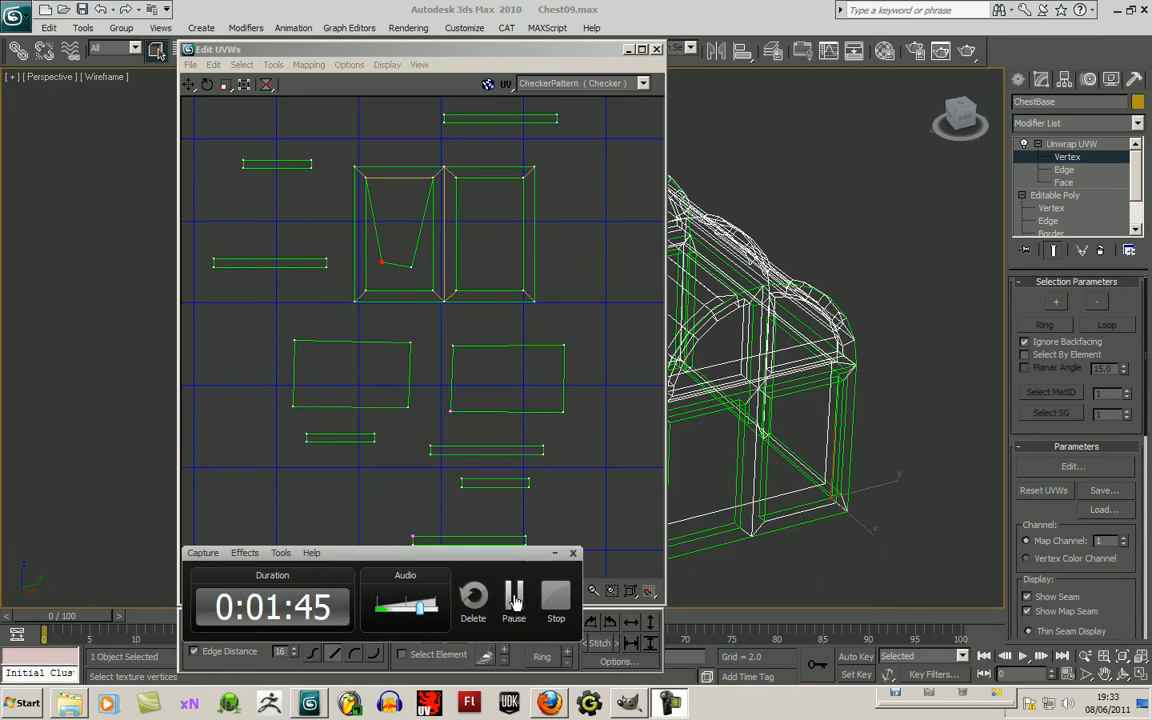
click(514, 598)
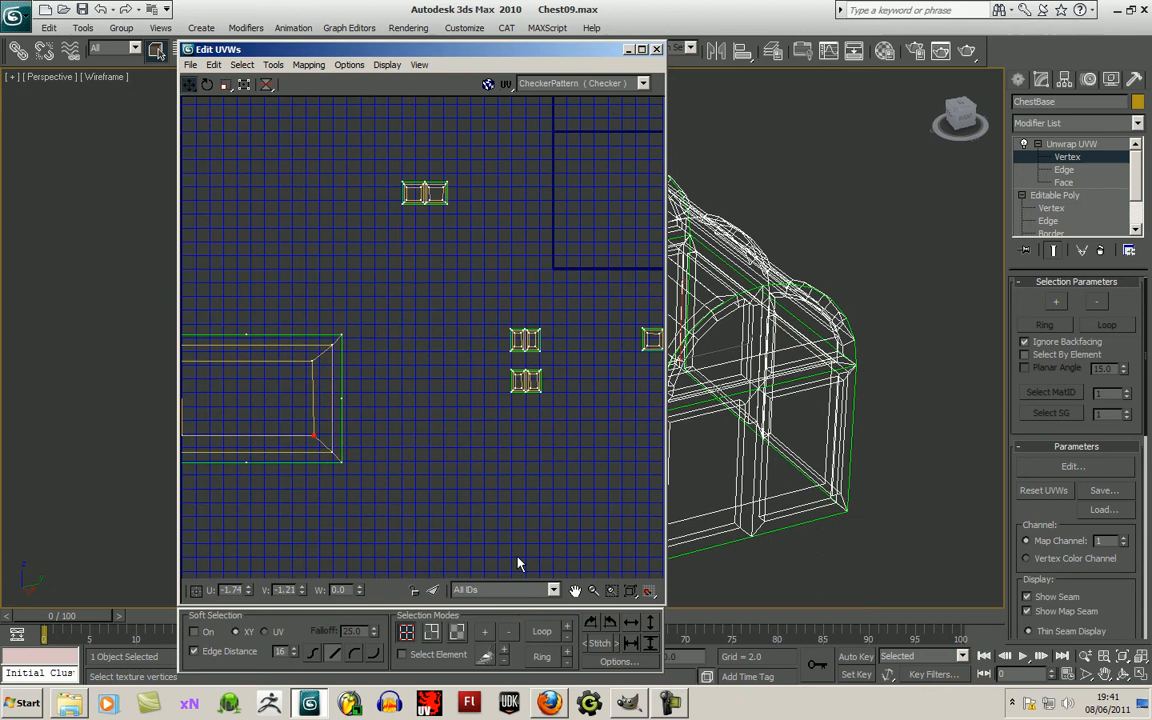
Switch to face selection and select all the scattered square UV islands belonging to the chest's lock.
scroll(478, 437, down, 10)
middle_drag(514, 425, 501, 429)
scroll(501, 429, up, 4)
middle_drag(419, 418, 423, 458)
click(424, 460)
click(457, 632)
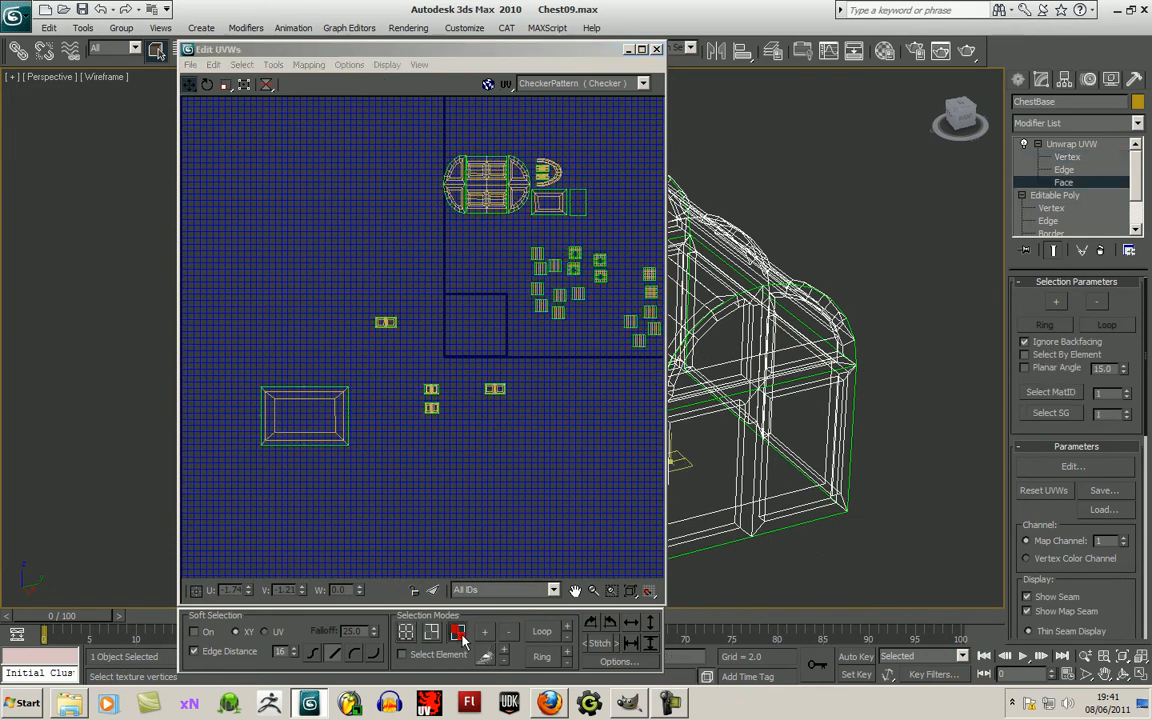
middle_drag(470, 302, 447, 386)
scroll(417, 327, up, 5)
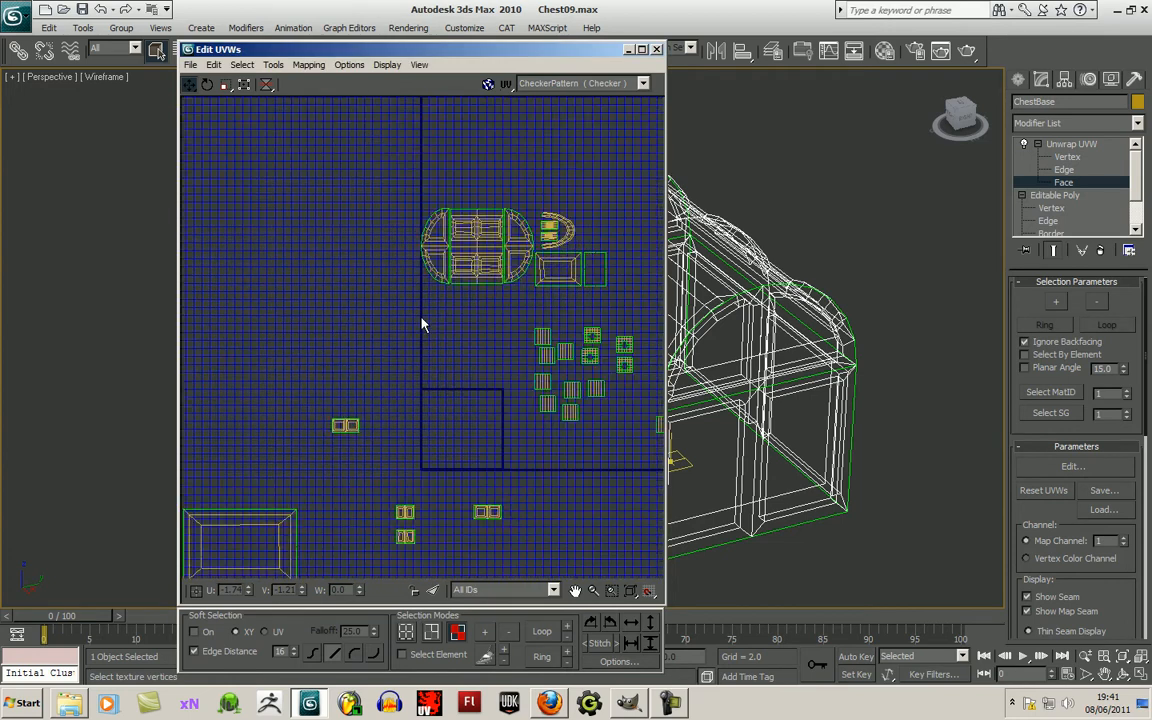
middle_drag(417, 308, 259, 216)
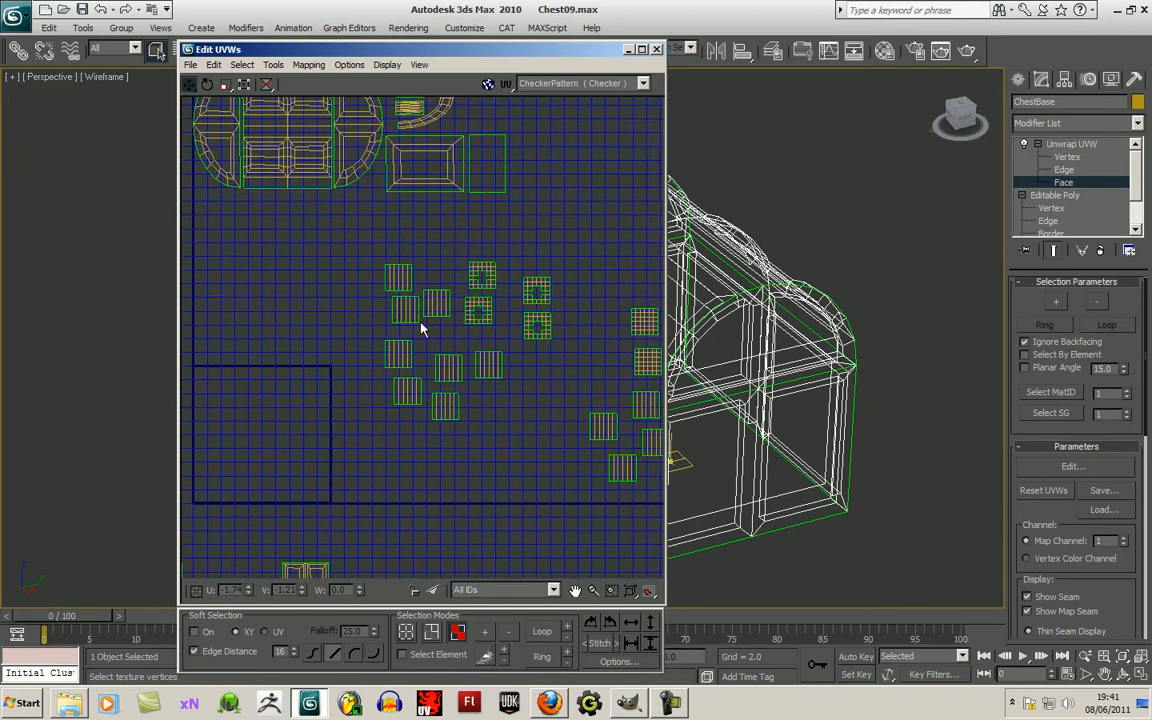
scroll(425, 345, down, 2)
drag(625, 449, 635, 458)
middle_drag(781, 443, 966, 439)
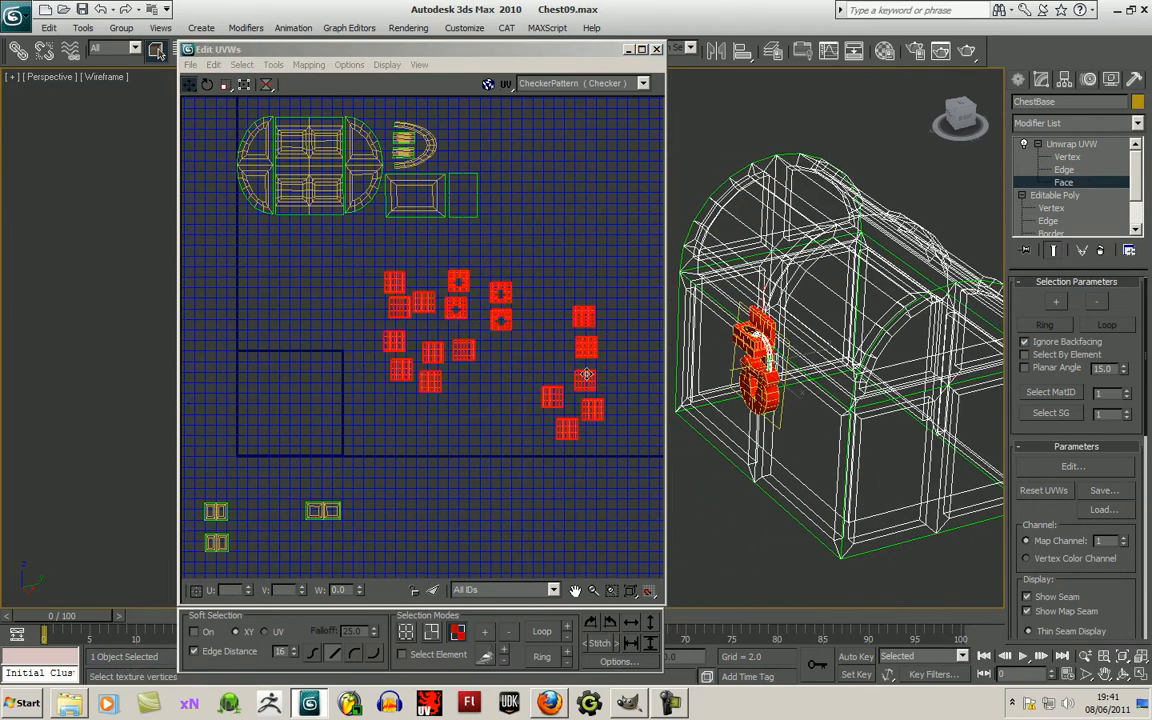
Pack the selected lock islands with Recursive Packing, 0.02 spacing and Normalize Clusters, and clear the selection.
click(245, 66)
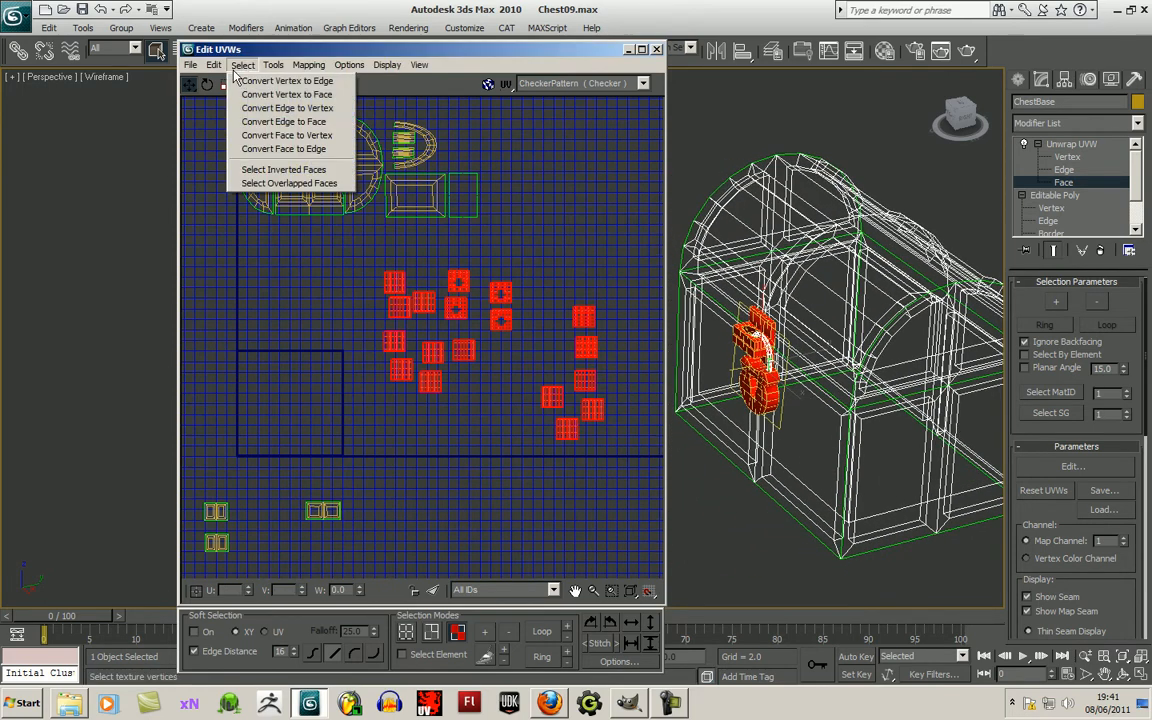
mouse_move(294, 68)
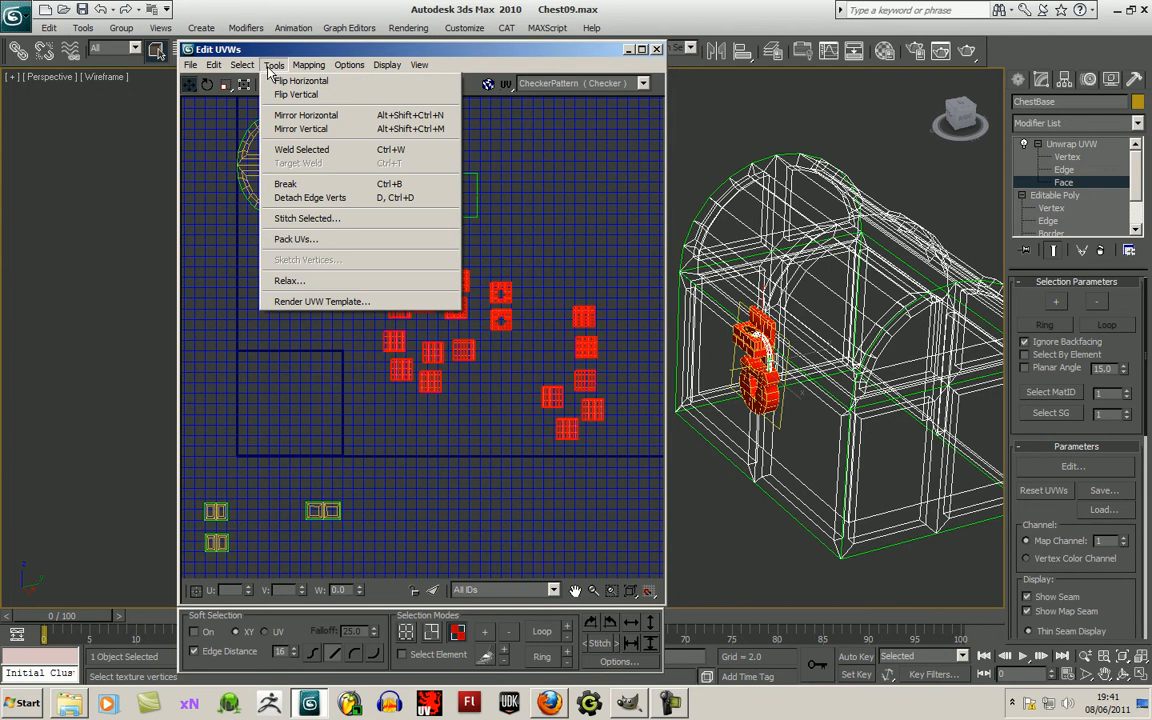
click(278, 228)
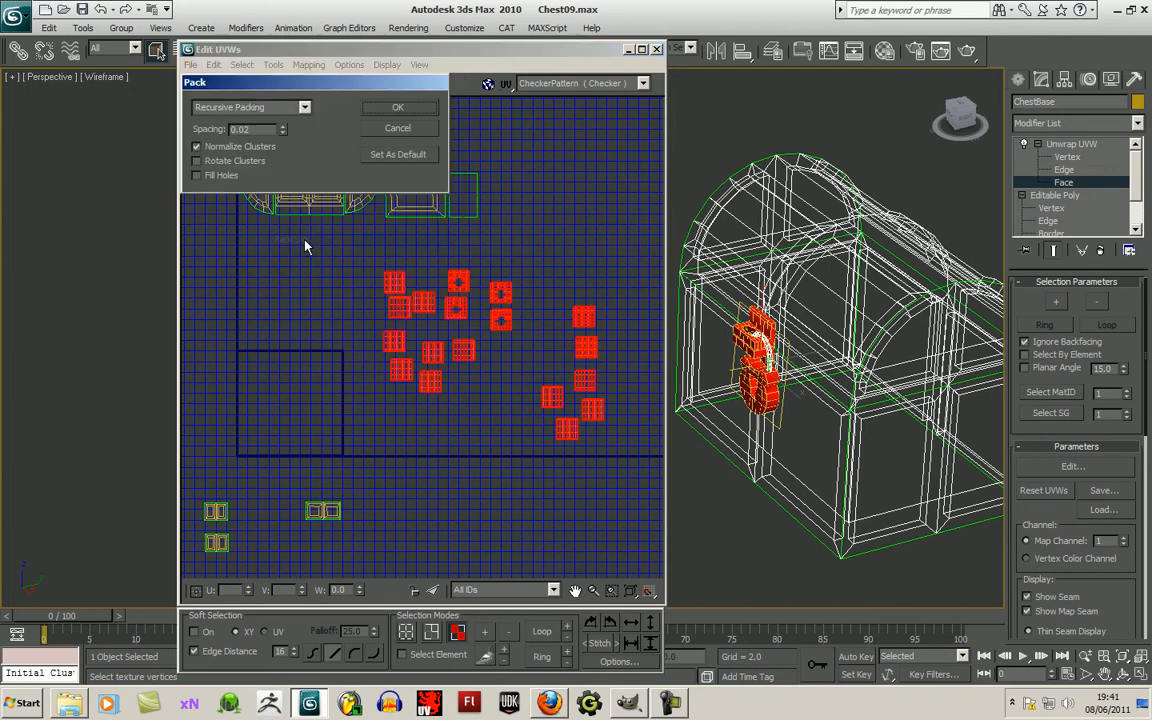
click(397, 108)
click(449, 463)
Enable element selection and shift the horizontally striped islands in the packed block's right columns down into its lower rows.
scroll(384, 464, up, 2)
middle_drag(342, 462, 460, 413)
scroll(460, 413, up, 1)
scroll(413, 453, up, 1)
middle_drag(413, 453, 569, 528)
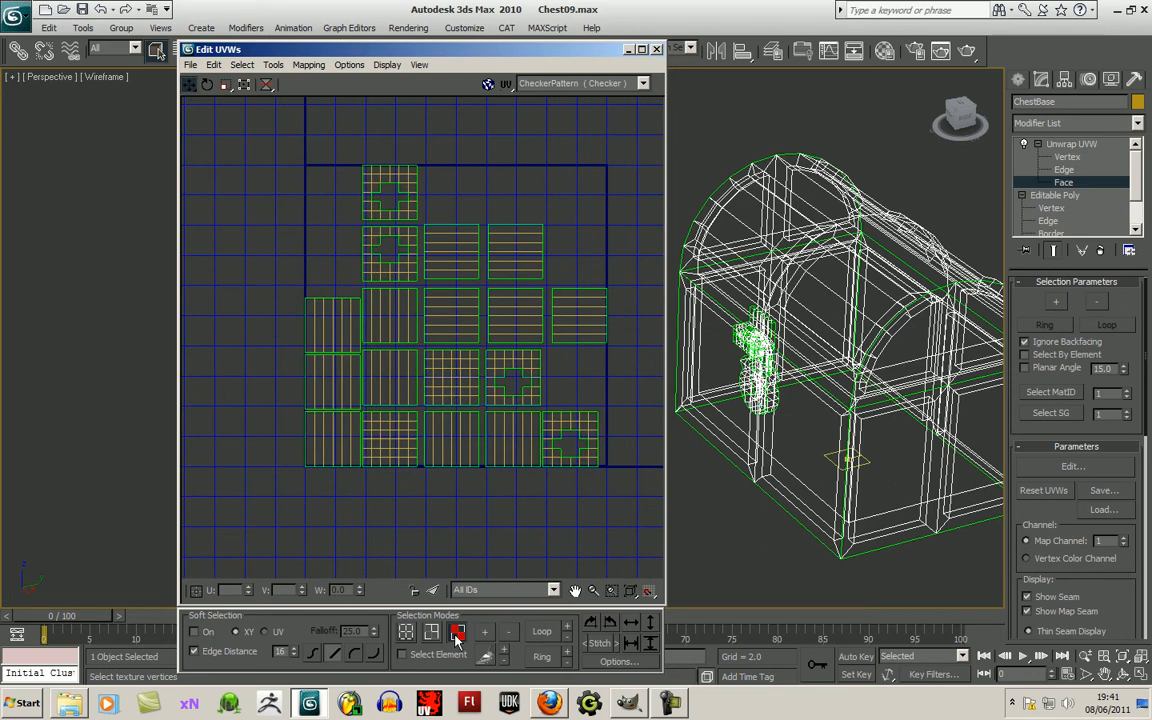
click(565, 310)
drag(565, 310, 555, 369)
click(509, 258)
drag(509, 258, 512, 321)
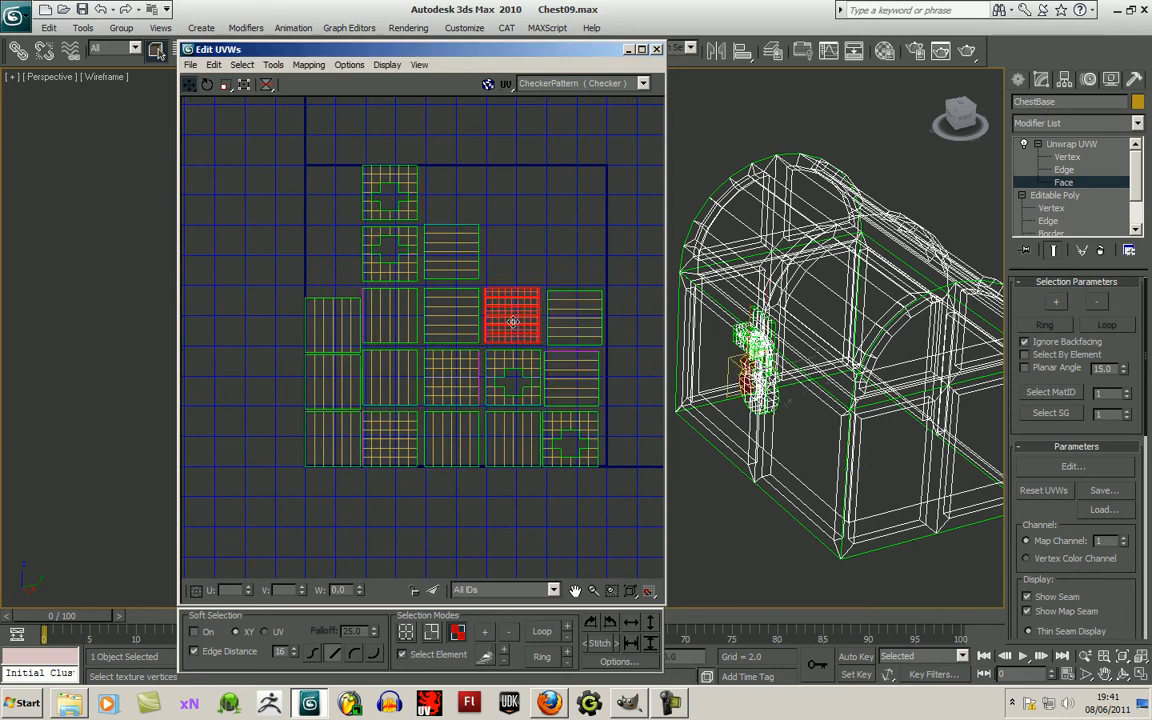
Move the two upper cross-cutout islands into the free spaces above the first and second columns of the packed block.
drag(387, 272, 327, 284)
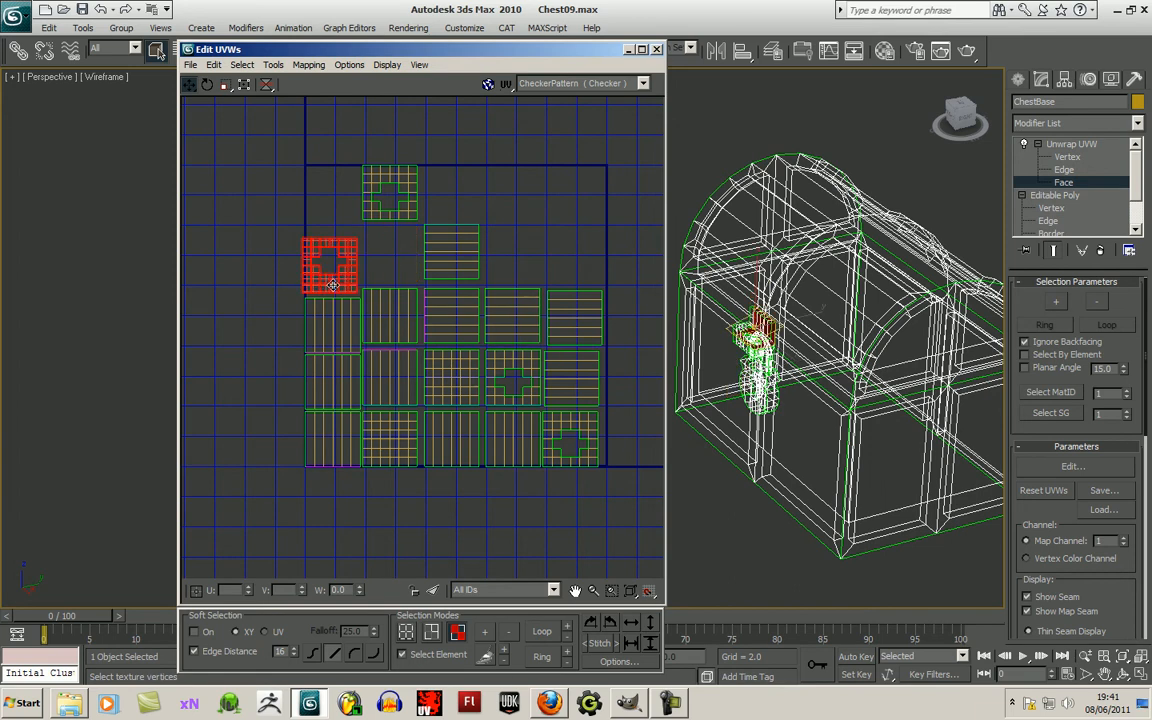
drag(405, 217, 450, 271)
Check which lock parts the cross-cutout islands belong to, with the chest model viewed beside the UV editor.
click(499, 392)
middle_drag(547, 487, 543, 434)
click(582, 396)
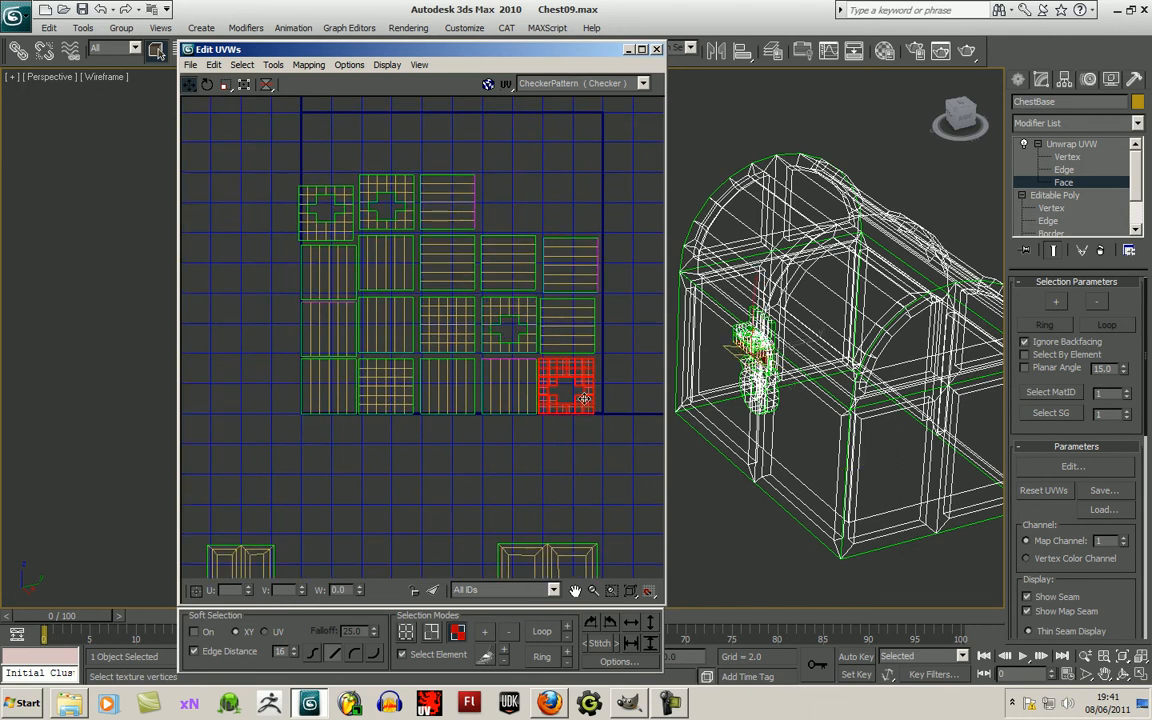
click(1124, 674)
drag(770, 429, 688, 361)
drag(514, 50, 373, 48)
drag(607, 327, 676, 301)
middle_drag(729, 346, 655, 358)
drag(281, 53, 247, 120)
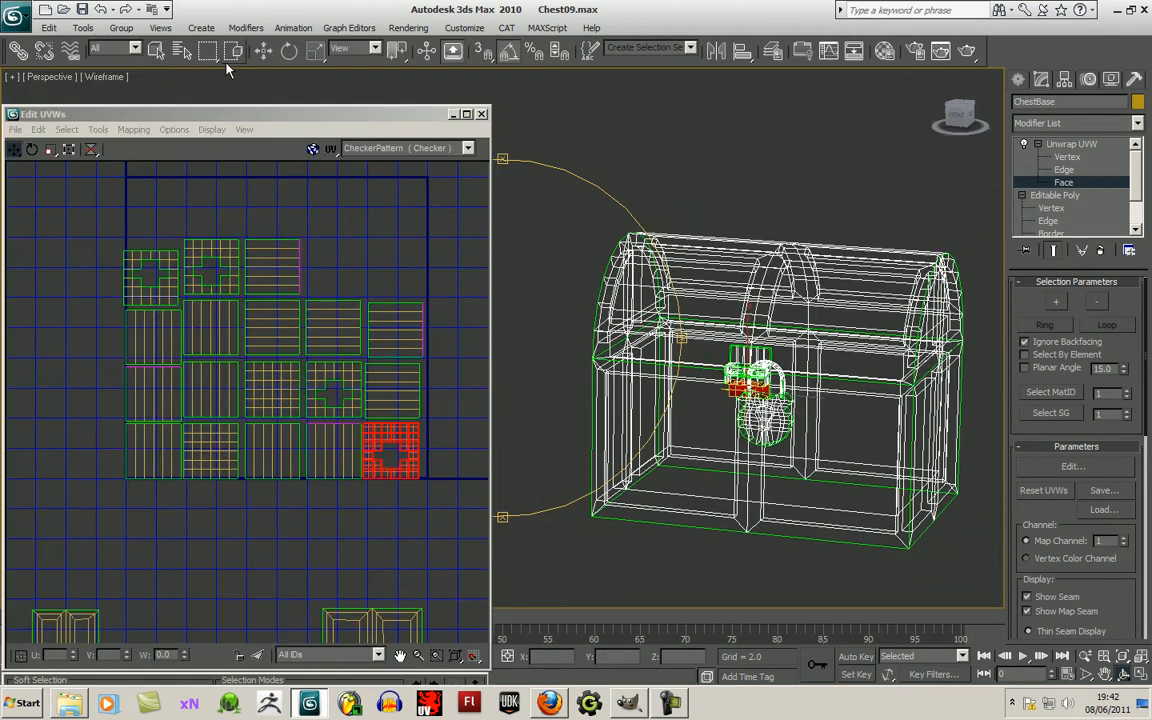
Pick faces on the padlock's front in the viewport to identify the matching UV island, and clear the selection.
click(156, 50)
click(752, 425)
click(773, 429)
click(818, 479)
drag(814, 478, 772, 448)
click(772, 427)
middle_drag(306, 419, 352, 397)
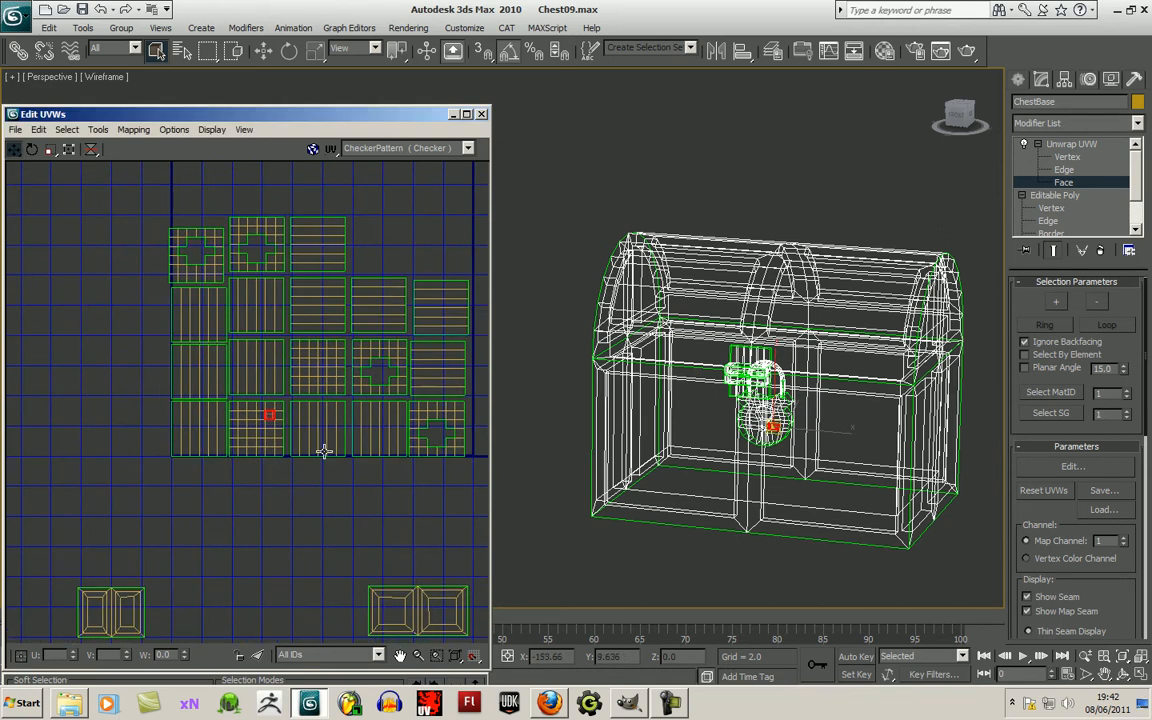
drag(270, 449, 285, 427)
click(283, 490)
Move the padlock's grid-patterned island from the packed block's bottom row up and to the right, outside the block.
middle_drag(381, 477, 376, 411)
drag(321, 107, 367, 57)
click(364, 93)
scroll(332, 284, down, 5)
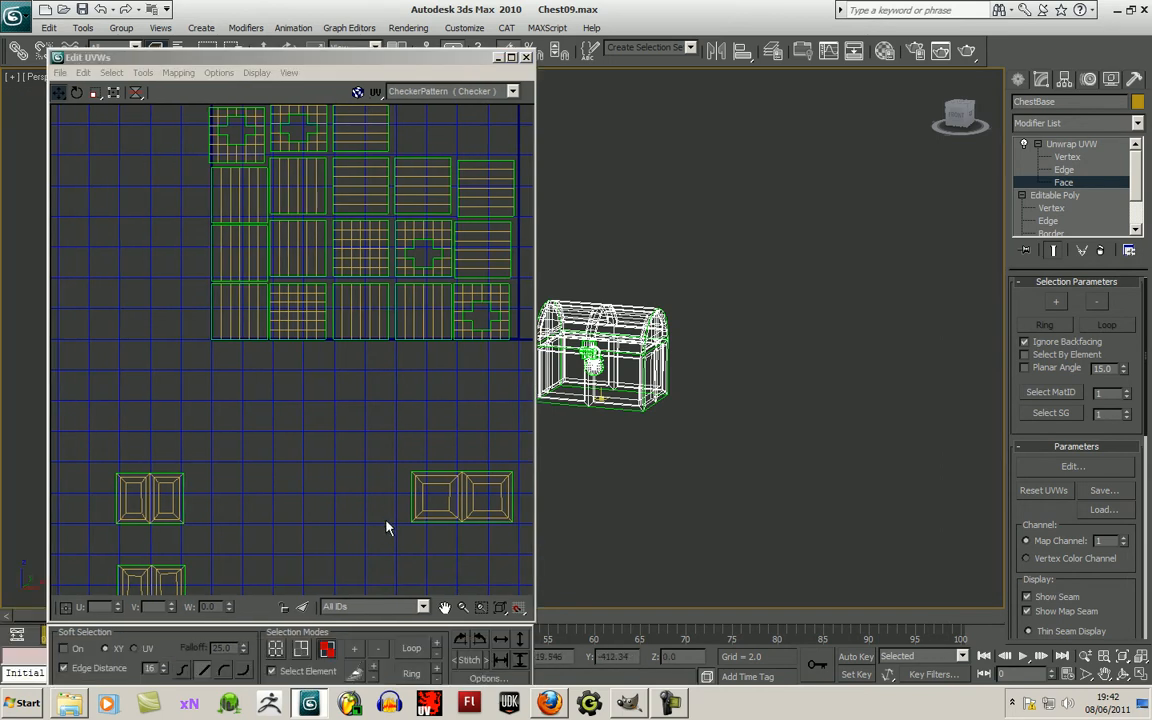
click(301, 294)
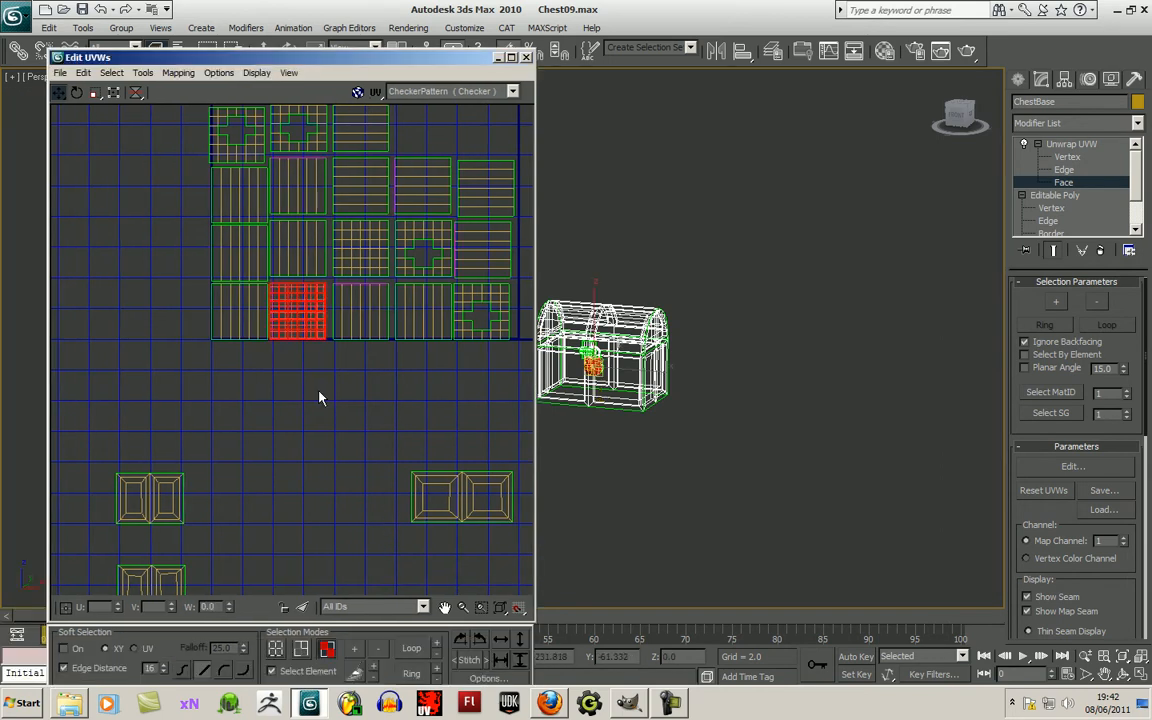
click(320, 392)
click(306, 318)
scroll(322, 368, up, 2)
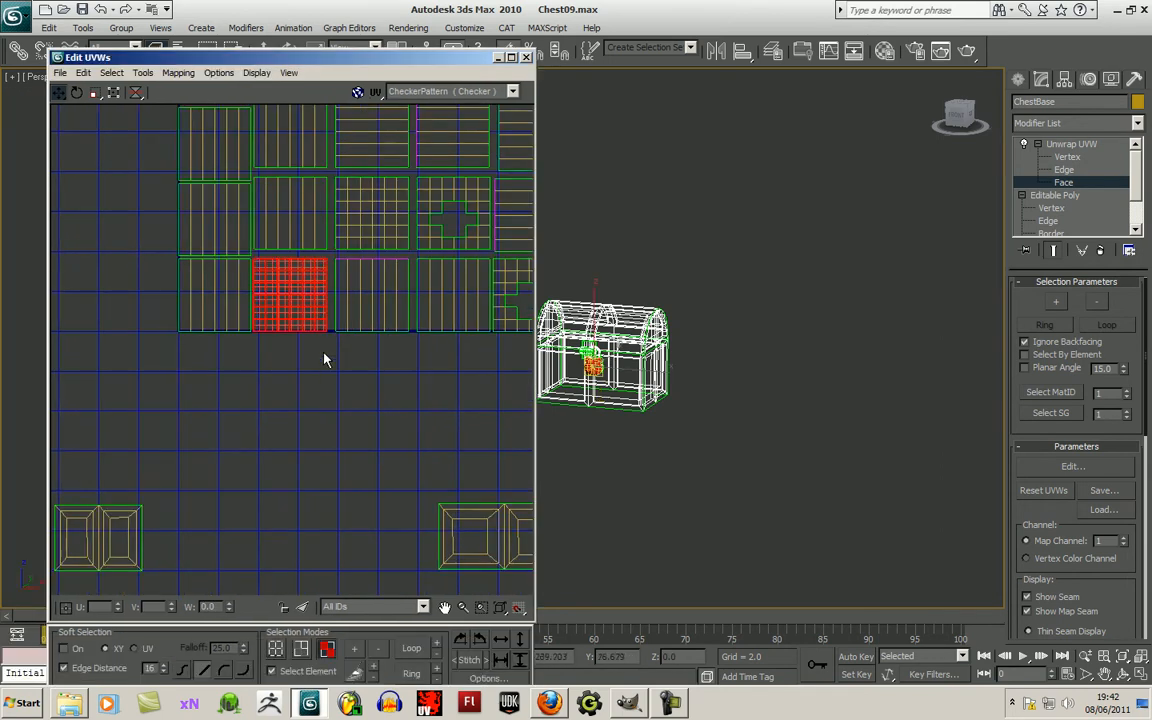
drag(312, 358, 488, 224)
scroll(140, 300, down, 3)
middle_drag(454, 338, 338, 350)
scroll(338, 350, down, 3)
drag(354, 285, 424, 245)
Move the cross-cutout island from the top of the second column into the vacated slot in the bottom row.
scroll(330, 392, up, 1)
scroll(245, 349, up, 2)
drag(258, 233, 264, 374)
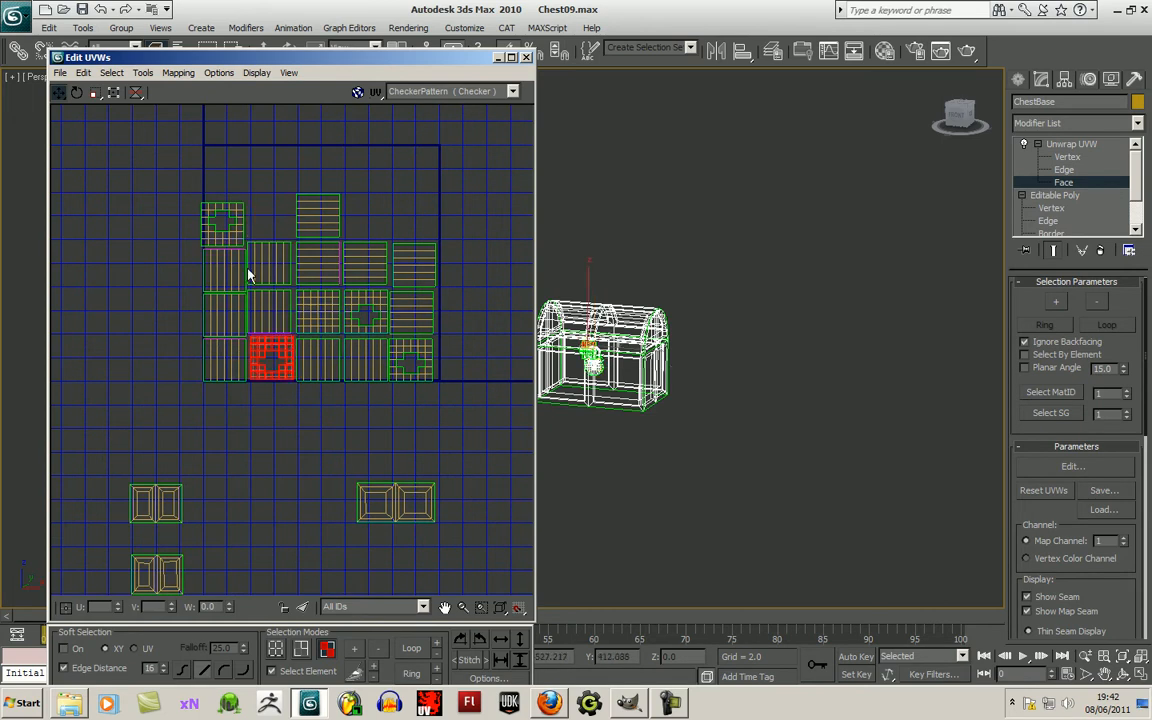
Move lock islands out of the packed block's outer columns to the upper and lower ends, reshaping it to three columns wide.
drag(308, 228, 269, 229)
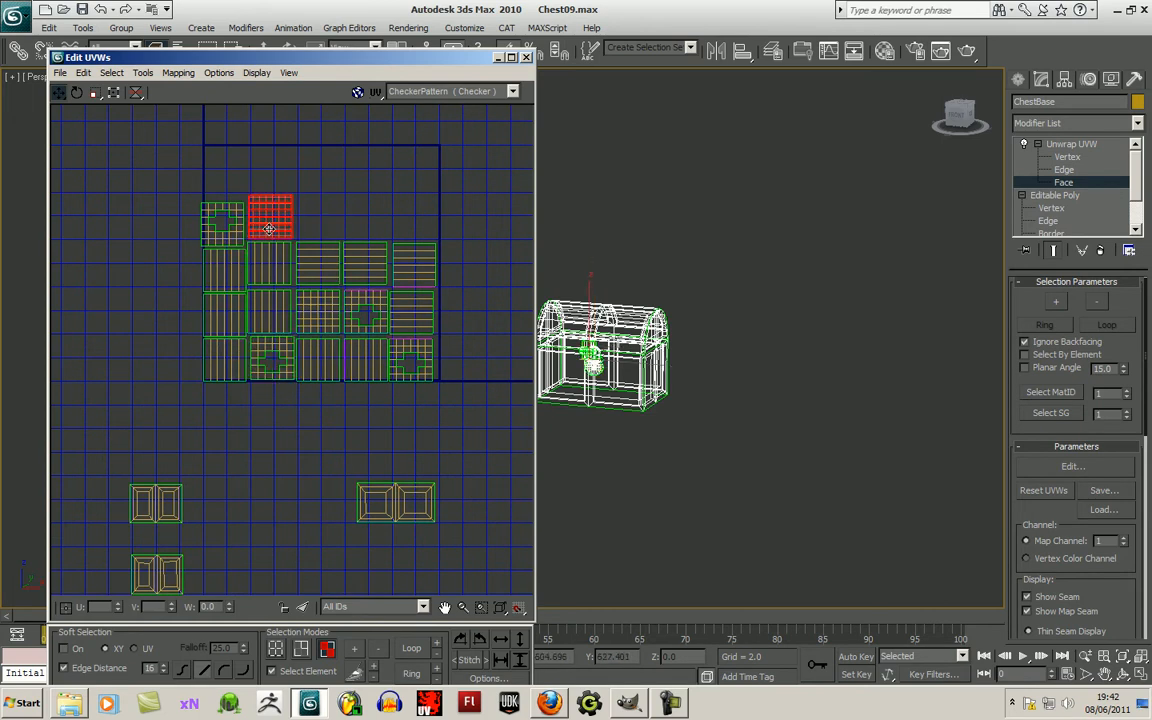
drag(362, 262, 215, 177)
drag(415, 320, 273, 180)
drag(384, 318, 331, 179)
drag(371, 365, 234, 411)
drag(412, 362, 277, 406)
click(360, 463)
scroll(360, 463, down, 2)
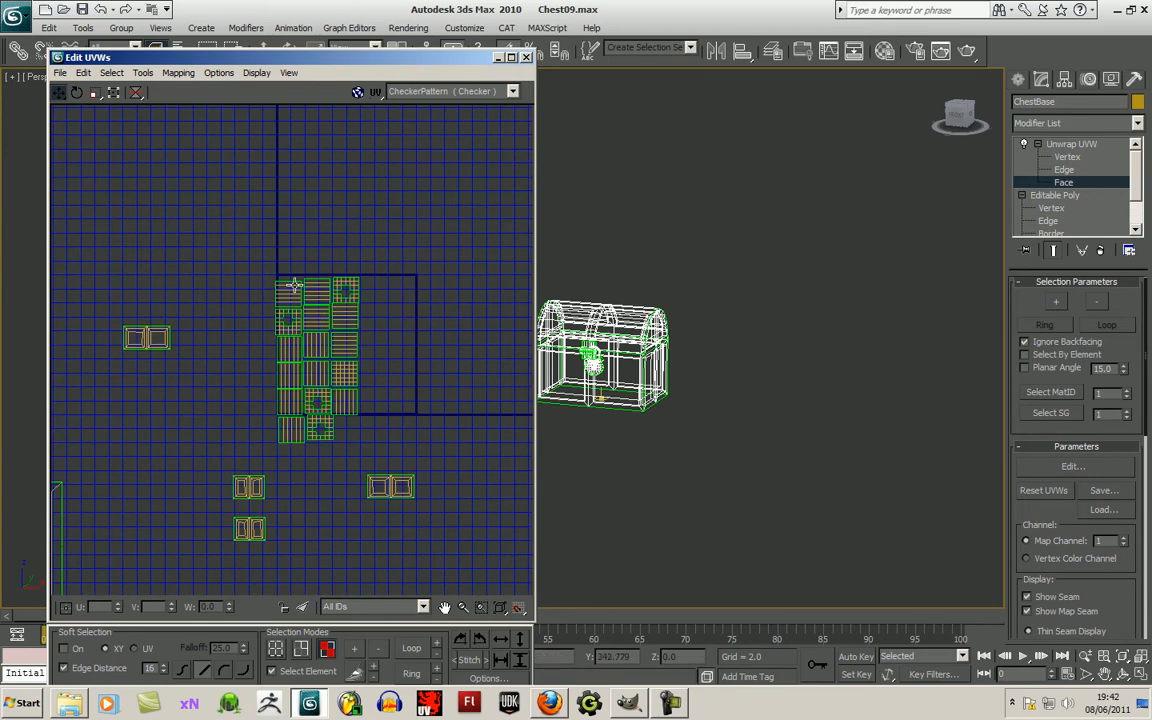
Scale down the whole block of lock islands and move it outside the texture square, beyond its left edge.
drag(338, 350, 327, 378)
click(114, 92)
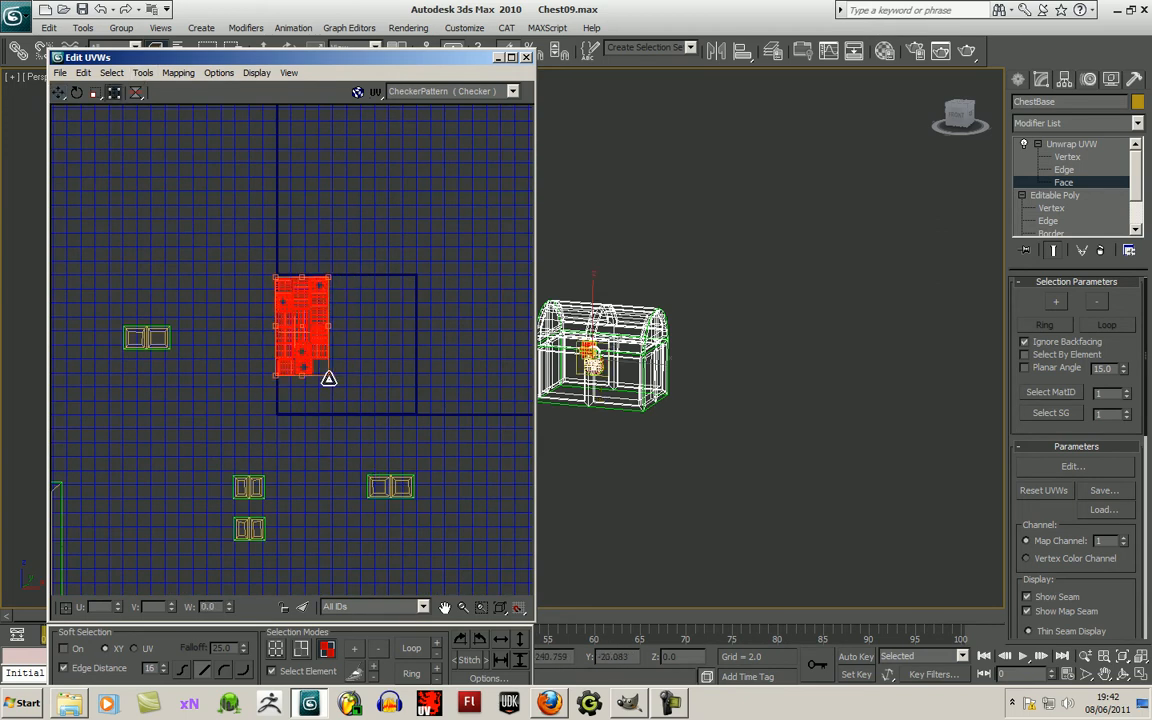
drag(296, 328, 198, 251)
click(272, 293)
scroll(367, 408, down, 3)
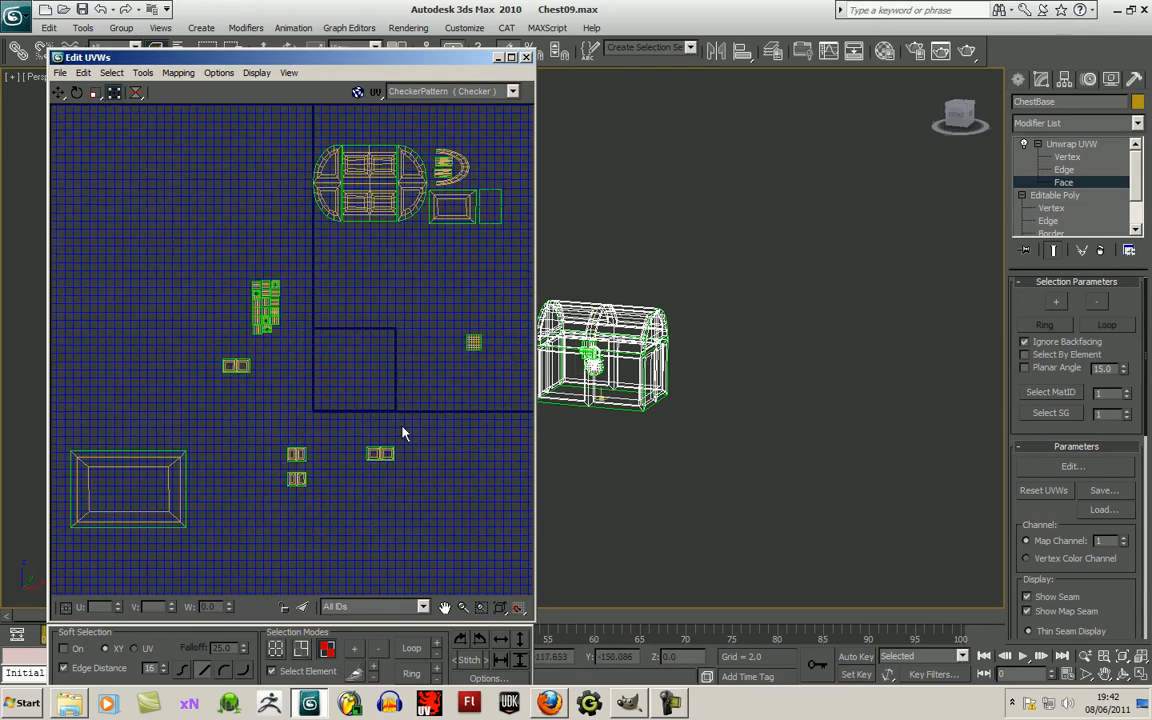
Select the small double-panel islands one after another to identify the matching chest faces in the viewport.
drag(339, 415, 411, 463)
middle_drag(634, 378, 694, 383)
drag(275, 418, 348, 447)
drag(247, 373, 271, 361)
click(319, 408)
Place the large rectangular panel island directly below the small framed and plain rectangles, and resize it to their combined width.
drag(258, 524, 259, 524)
middle_drag(657, 384, 663, 408)
middle_drag(134, 418, 183, 395)
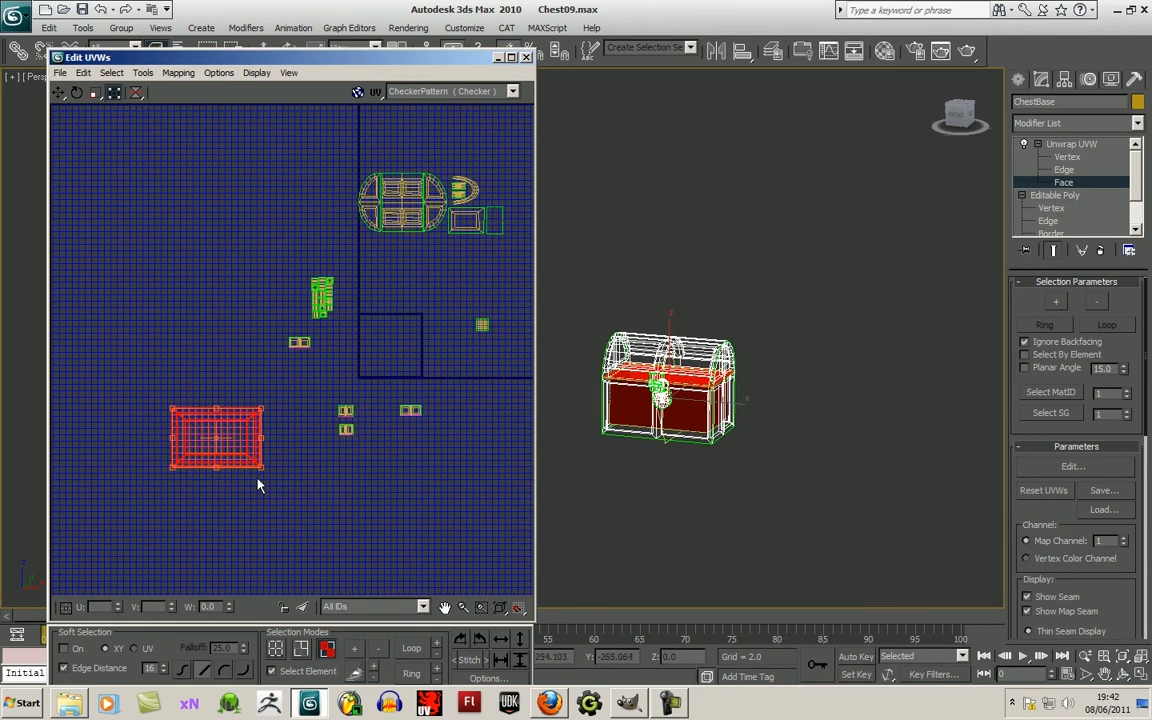
drag(260, 465, 474, 271)
click(460, 226)
scroll(360, 340, up, 6)
click(390, 288)
middle_drag(399, 303, 382, 382)
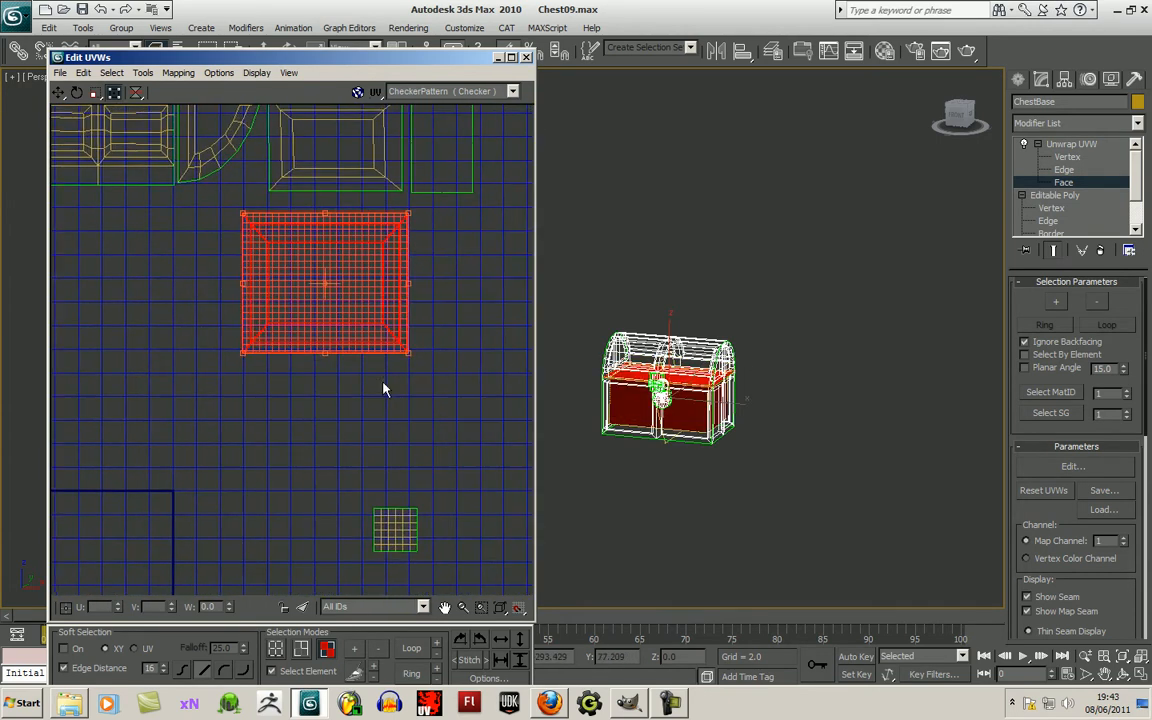
drag(361, 277, 384, 263)
drag(432, 340, 469, 346)
scroll(447, 421, down, 4)
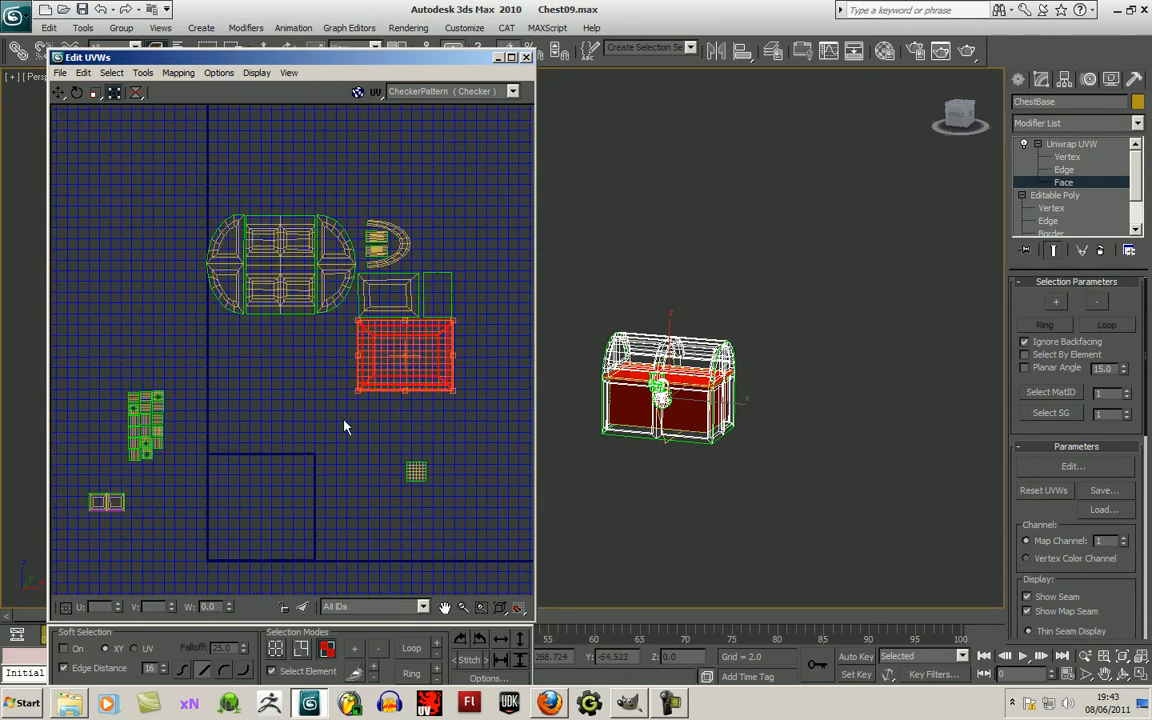
Move the padlock's grid-patterned island beside the curved strip and enlarge it to fill the space above the plain rectangle.
middle_drag(352, 427, 360, 386)
click(430, 437)
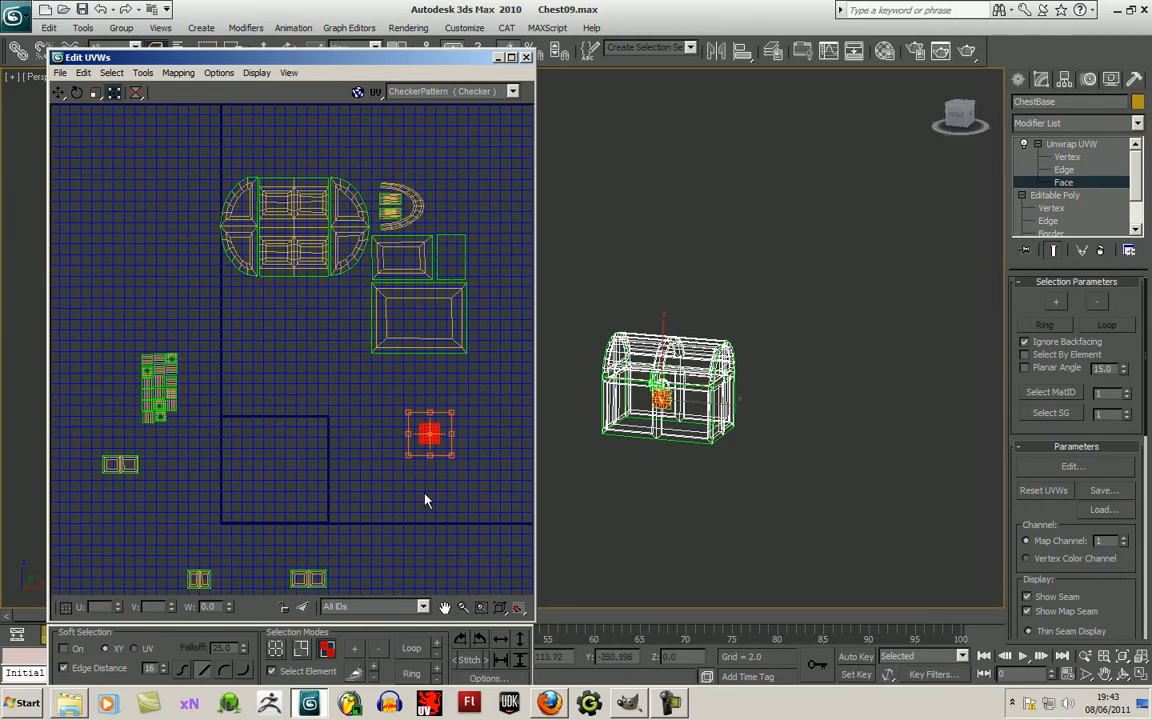
drag(436, 434, 450, 208)
scroll(450, 208, up, 4)
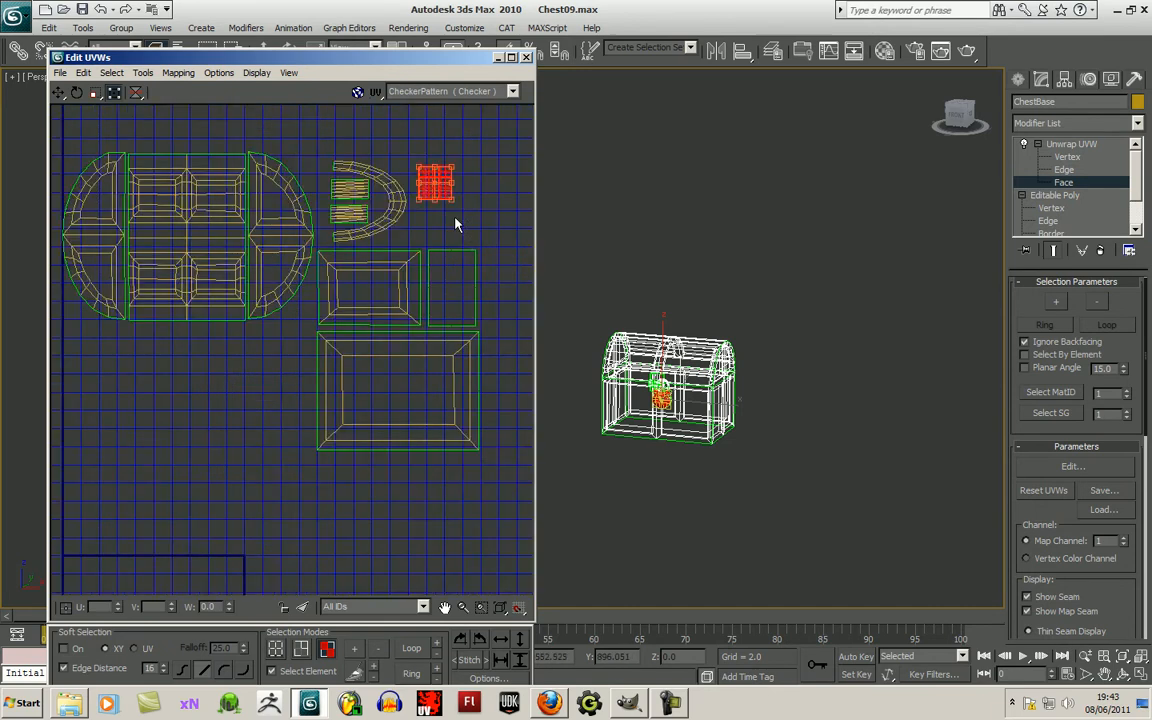
middle_drag(430, 222, 392, 286)
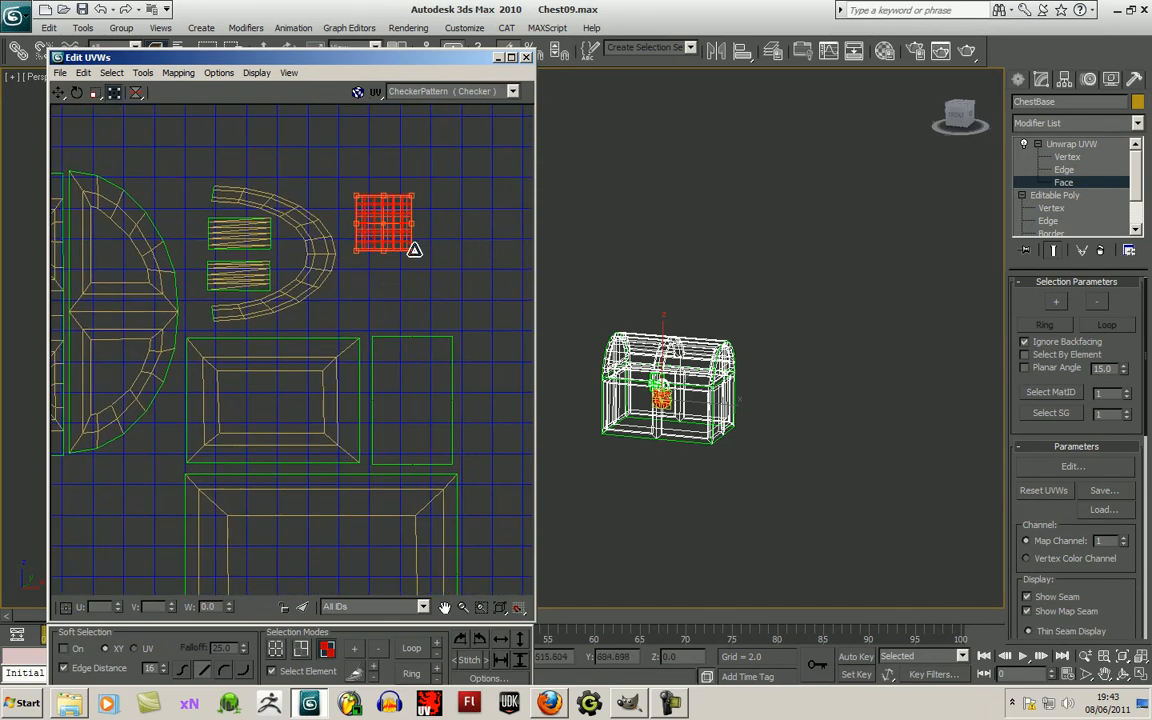
drag(414, 247, 452, 322)
drag(353, 324, 341, 320)
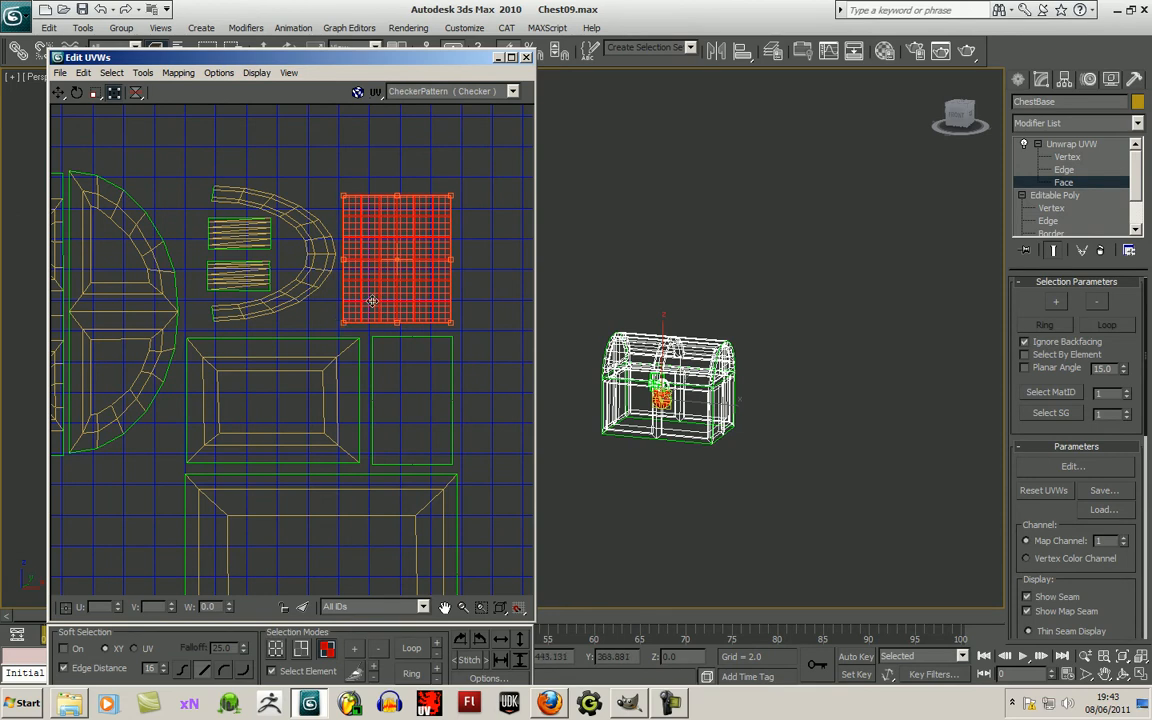
drag(452, 205, 452, 179)
Rotate the curved strip with its two striped pieces slightly and tuck the group against the lid's half-round end.
drag(306, 300, 278, 297)
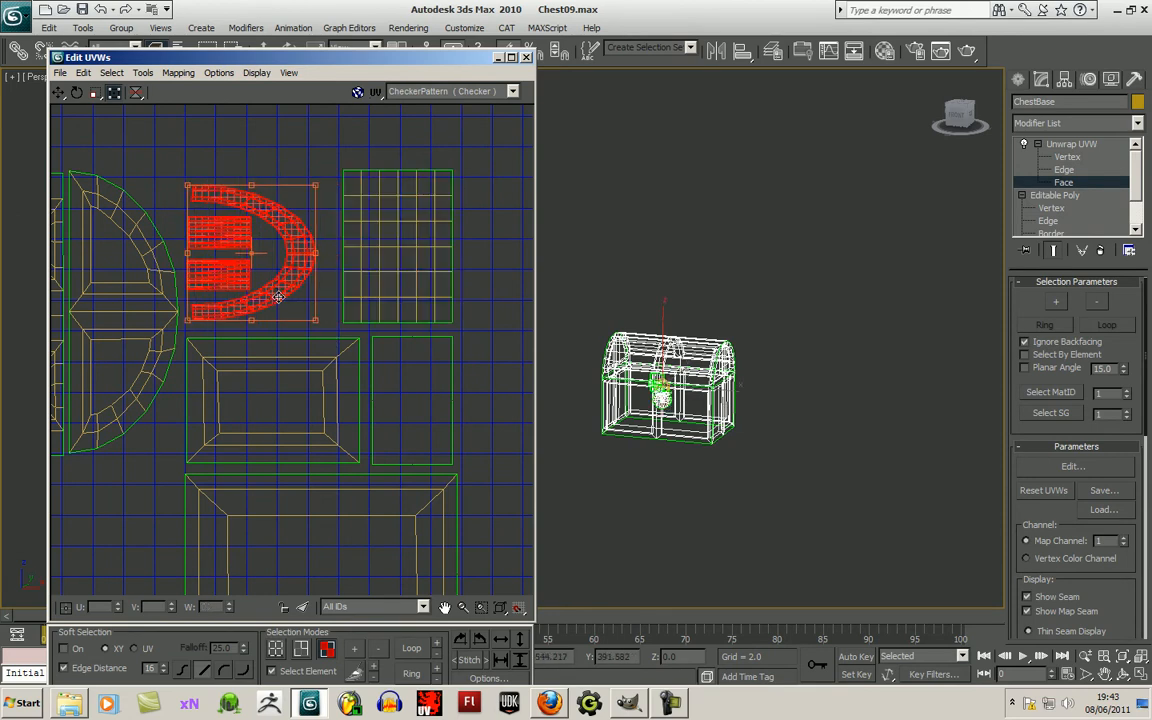
drag(314, 256, 312, 245)
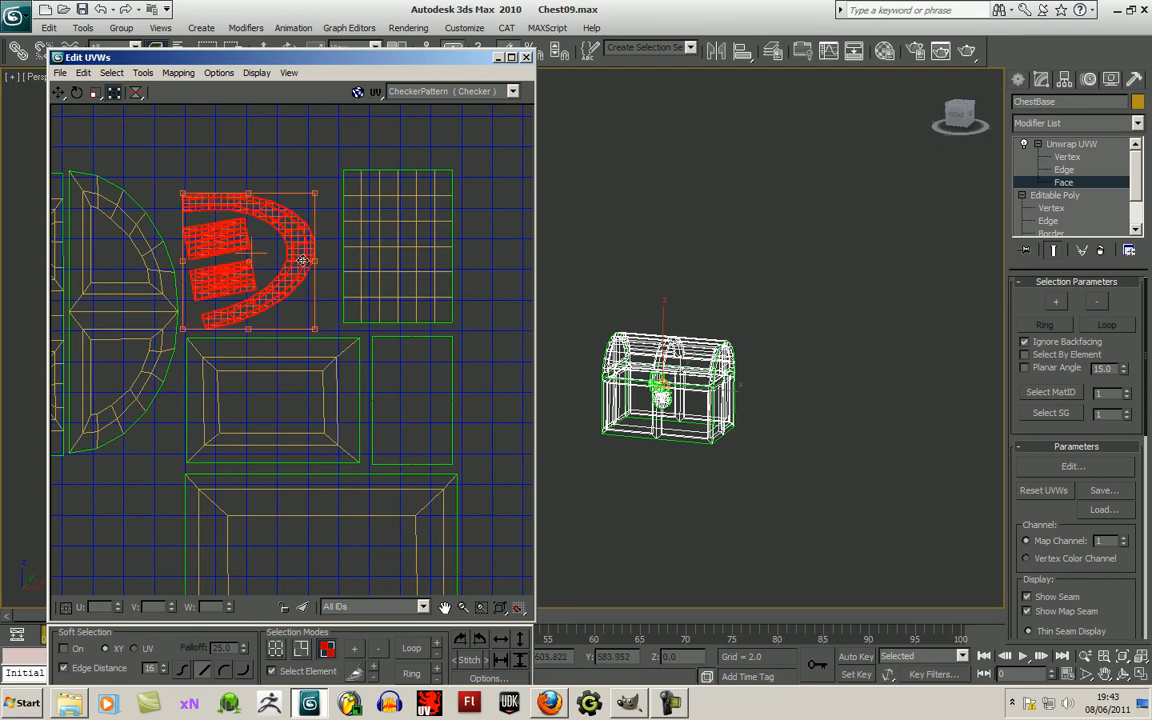
drag(286, 293, 272, 271)
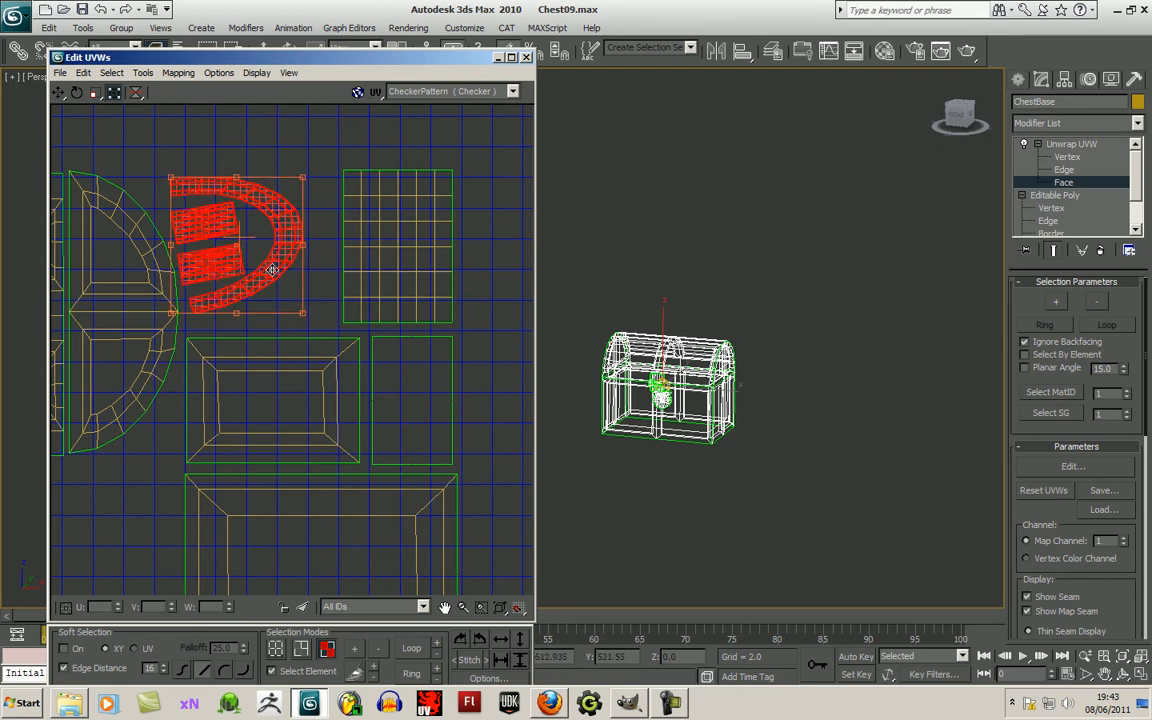
Widen the padlock's grid island to close the gap to the curved strip, keeping it aligned with the panels' outer edge.
click(373, 270)
drag(373, 270, 363, 294)
drag(423, 329, 457, 331)
click(434, 418)
Move the block of lock islands across the layout to the free space just below and outside the large panel.
scroll(434, 418, down, 6)
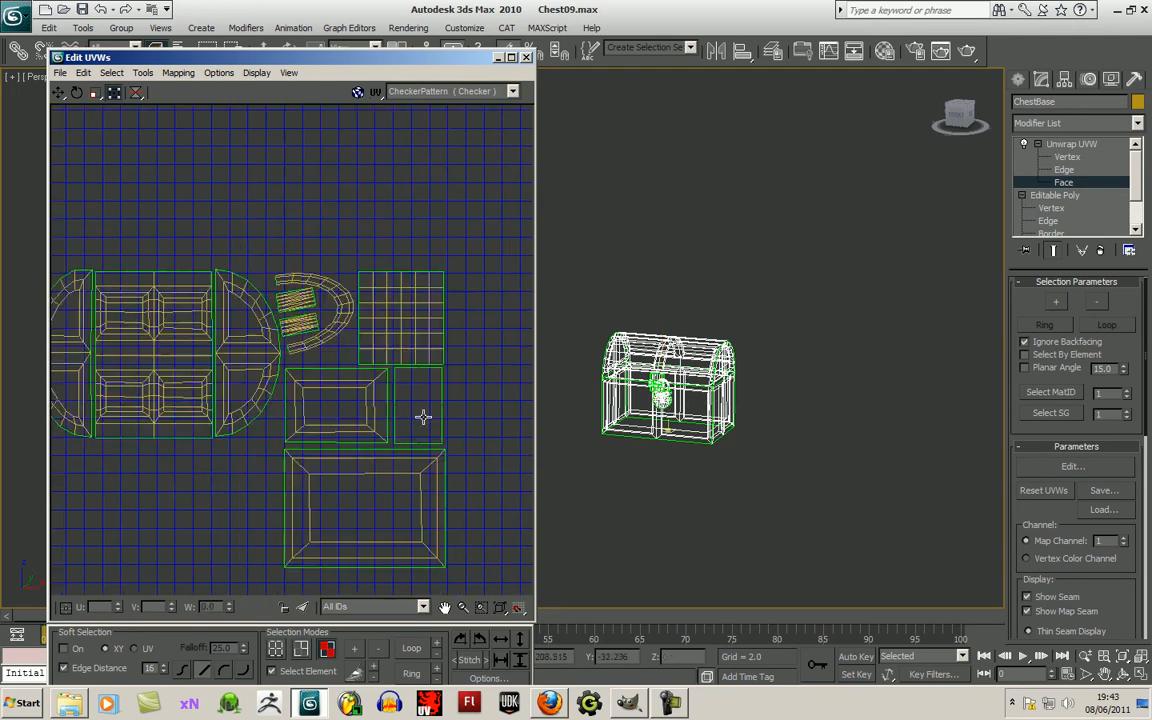
drag(220, 385, 519, 436)
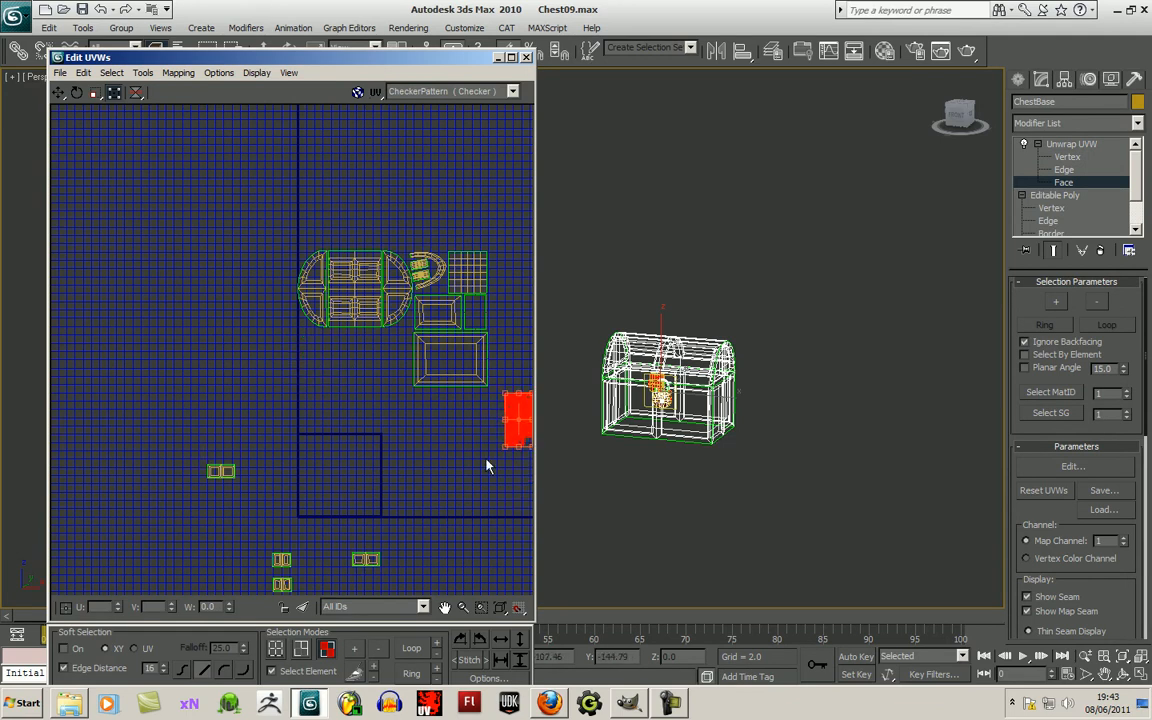
middle_drag(473, 459, 355, 426)
scroll(355, 426, up, 4)
Shrink the plain chest-bottom rectangle and fit it into the gap between the curved strip and the padlock's grid island.
click(310, 201)
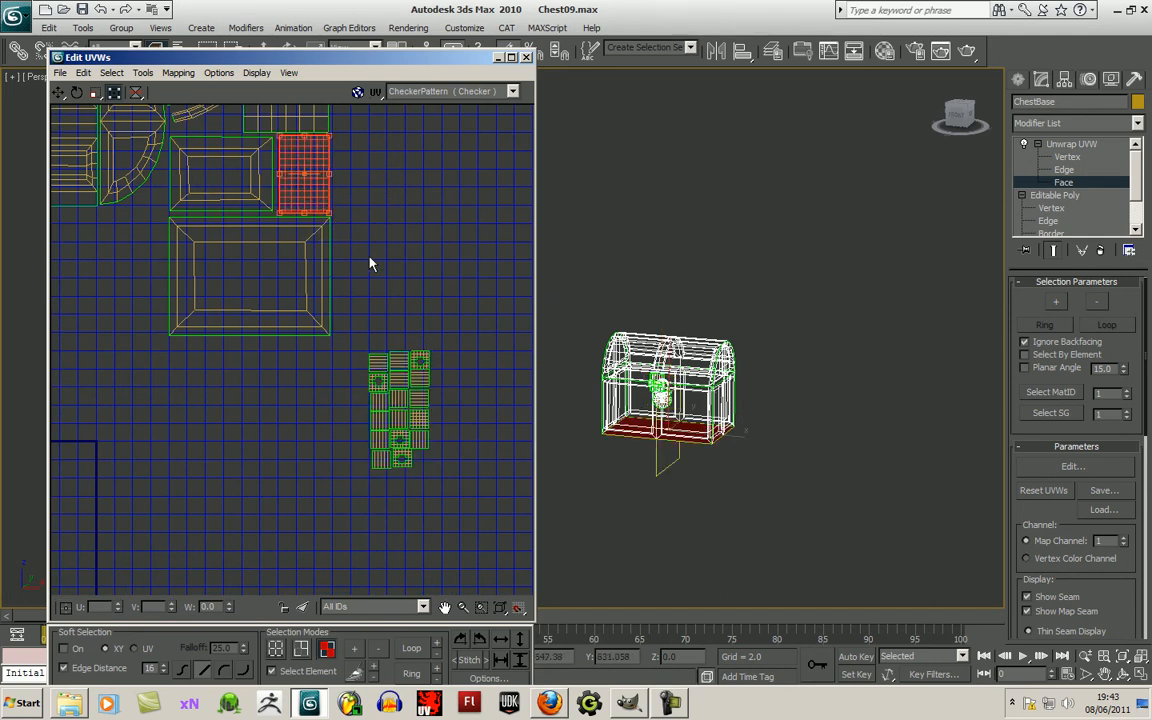
middle_drag(370, 263, 352, 375)
drag(326, 273, 249, 255)
scroll(198, 301, up, 3)
middle_drag(198, 301, 305, 352)
drag(308, 357, 221, 319)
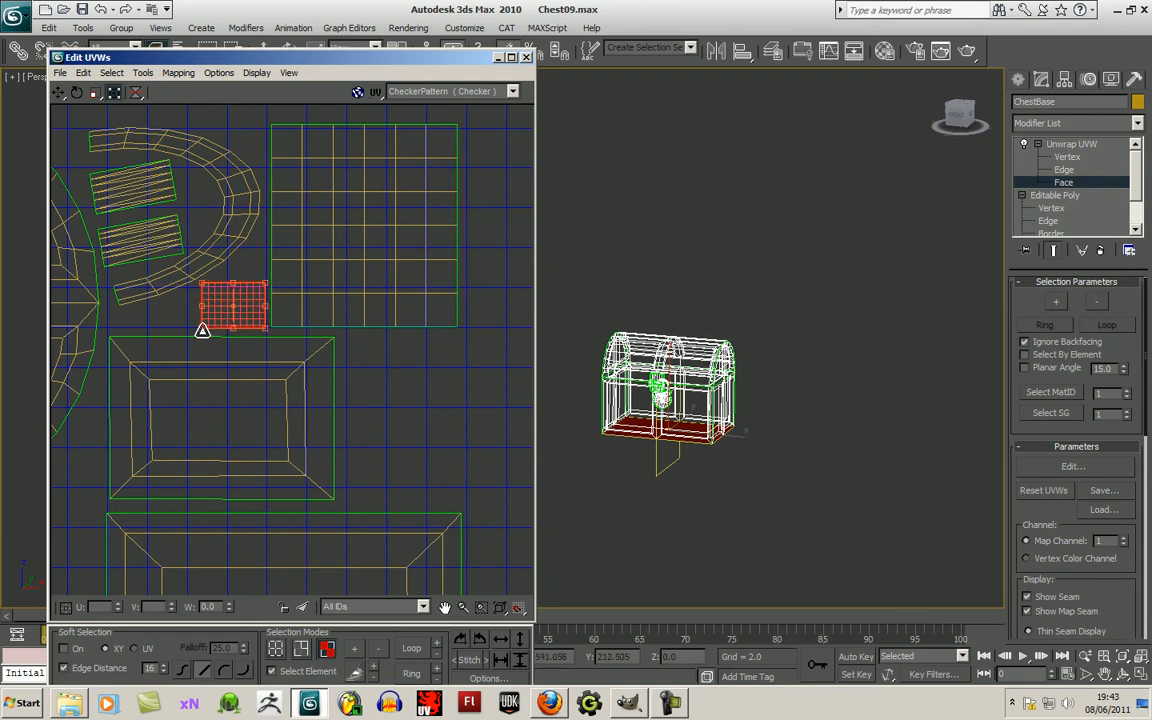
click(386, 488)
Move the lock block into the slot beside the small framed panel and resize it to fit.
scroll(422, 291, down, 3)
middle_drag(422, 291, 347, 301)
drag(475, 543, 383, 300)
scroll(404, 350, up, 2)
middle_drag(404, 350, 388, 419)
drag(388, 419, 373, 346)
drag(379, 226, 375, 222)
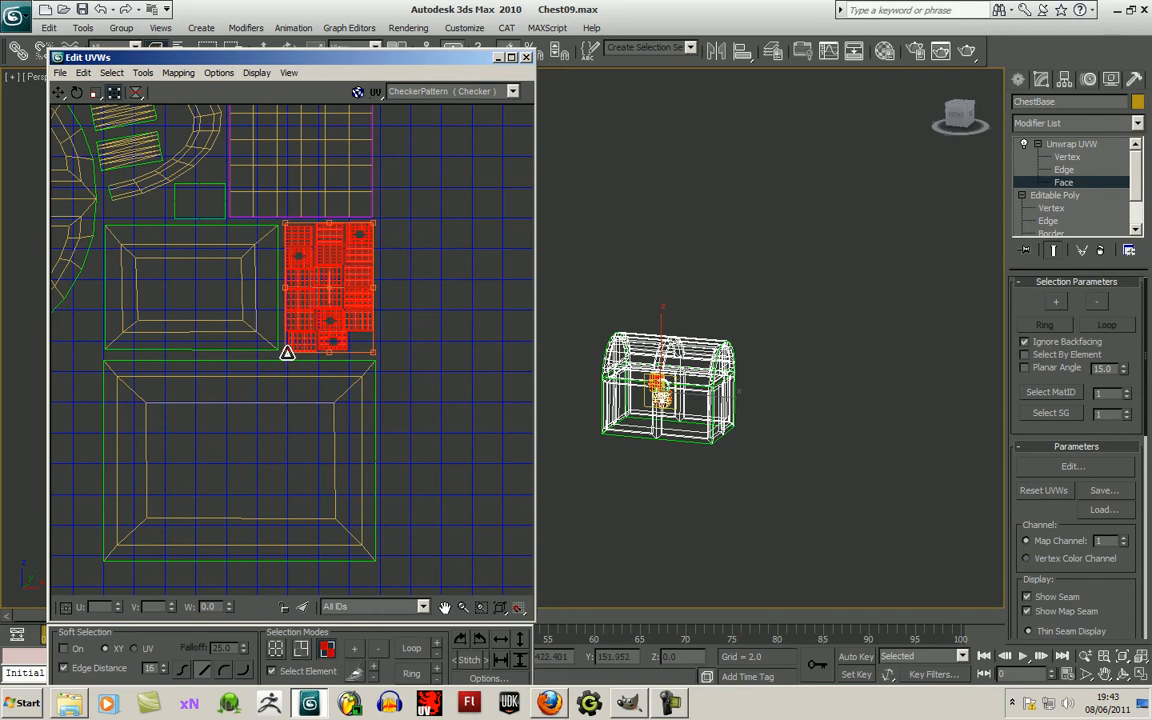
click(481, 355)
Move the two wider double-panel islands side by side just beneath the lid island.
scroll(481, 355, down, 3)
middle_drag(386, 355, 476, 383)
scroll(476, 383, down, 3)
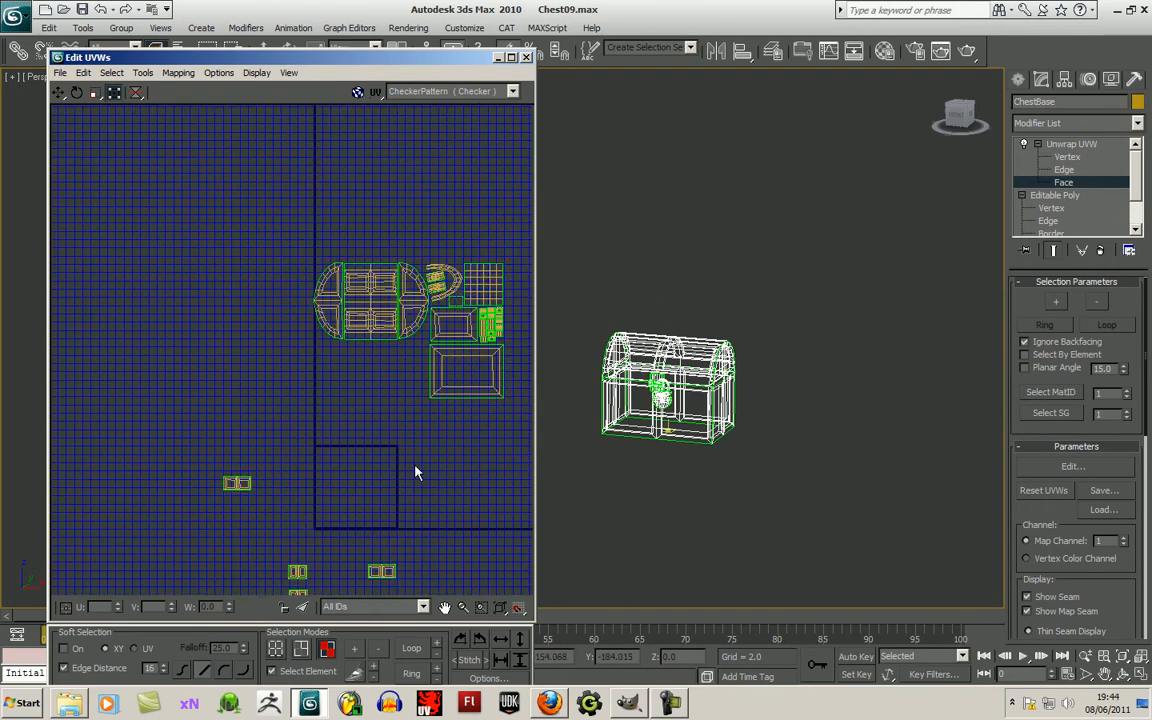
middle_drag(414, 470, 432, 352)
click(256, 365)
drag(256, 369, 354, 243)
drag(375, 427, 398, 240)
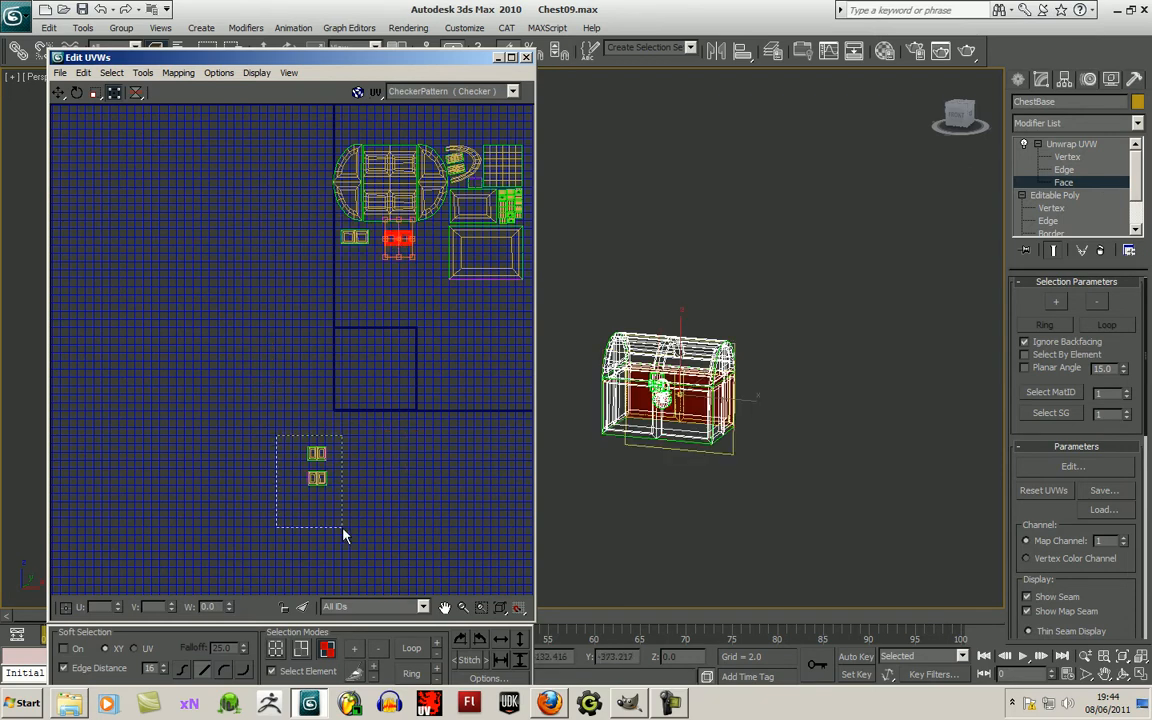
Move the stacked pair of small double-panel islands up beneath the wider ones.
drag(342, 526, 342, 526)
drag(318, 482, 350, 310)
scroll(398, 328, up, 3)
middle_drag(389, 356, 285, 590)
scroll(285, 590, up, 1)
middle_drag(306, 494, 272, 441)
scroll(272, 441, down, 2)
Enlarge the chest back's double-panel island in the space between the lid island and the large panel.
click(415, 352)
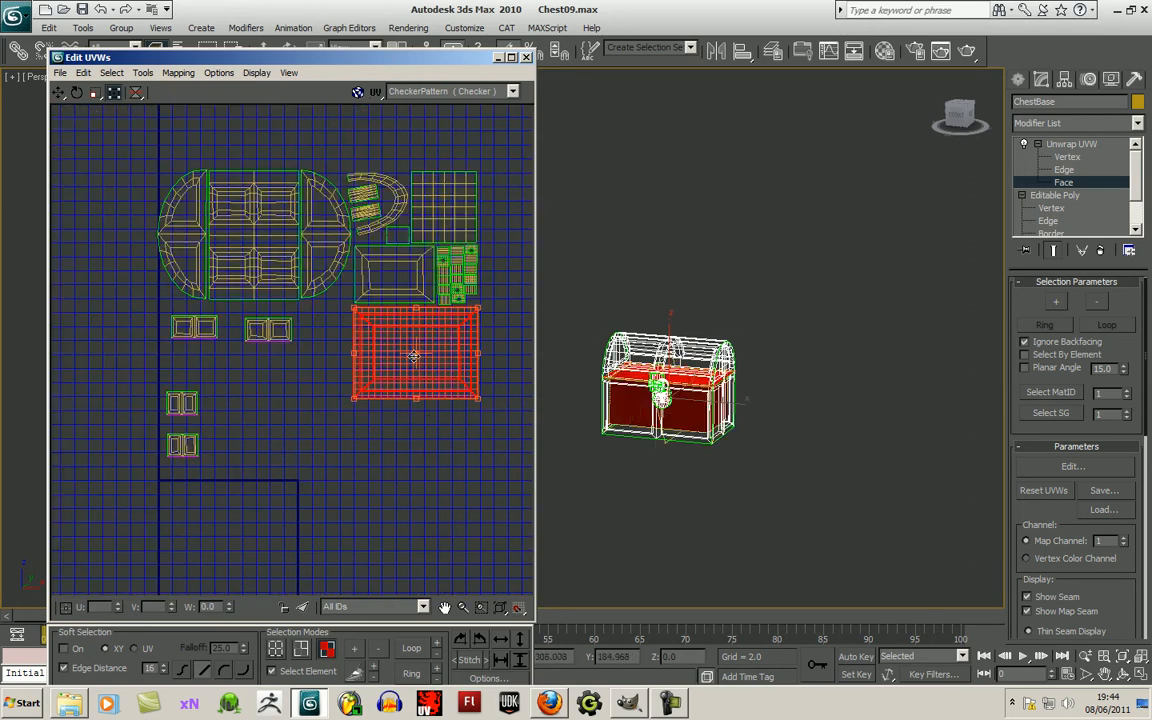
middle_drag(426, 440, 422, 456)
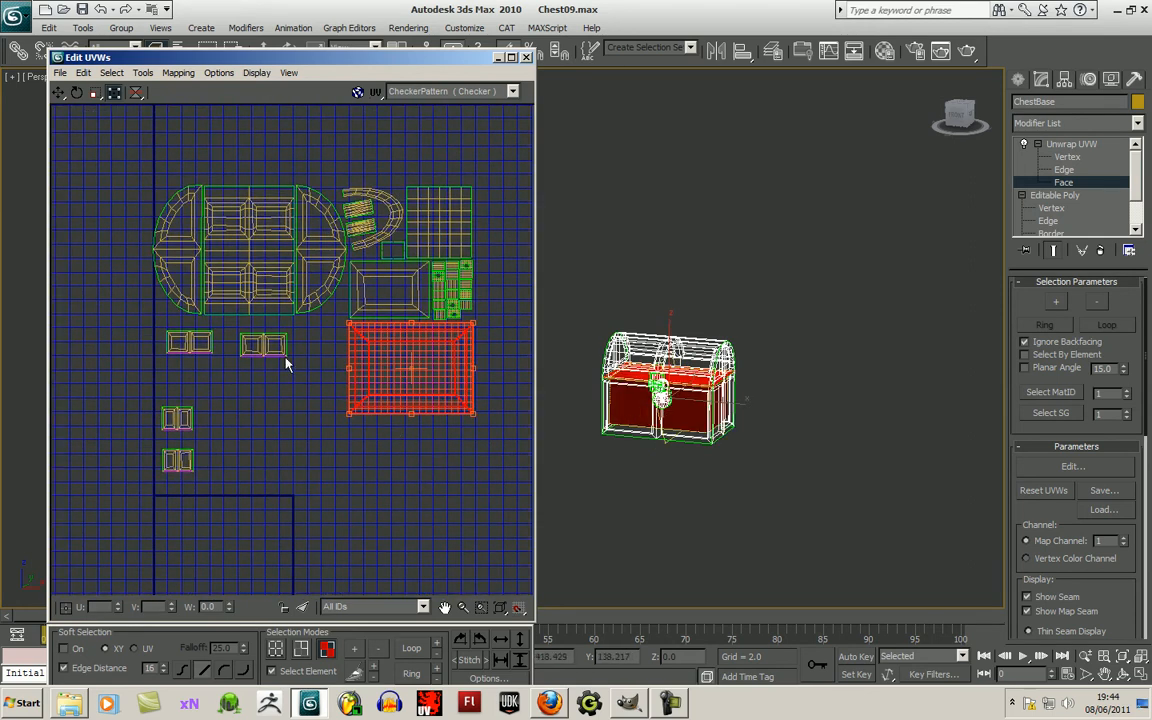
click(275, 347)
drag(295, 382, 338, 412)
Rotate the large panel island 90 degrees, align it with the layout's outer edge below the lock block, and enlarge it.
click(428, 405)
click(482, 643)
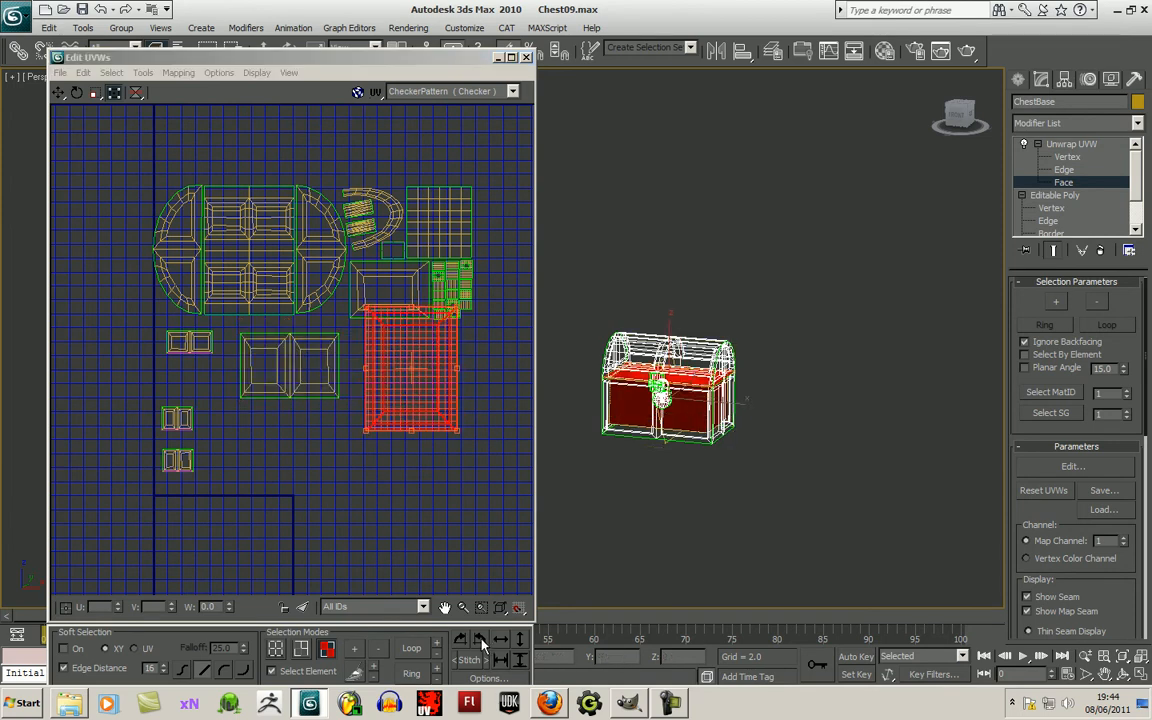
drag(425, 402, 441, 420)
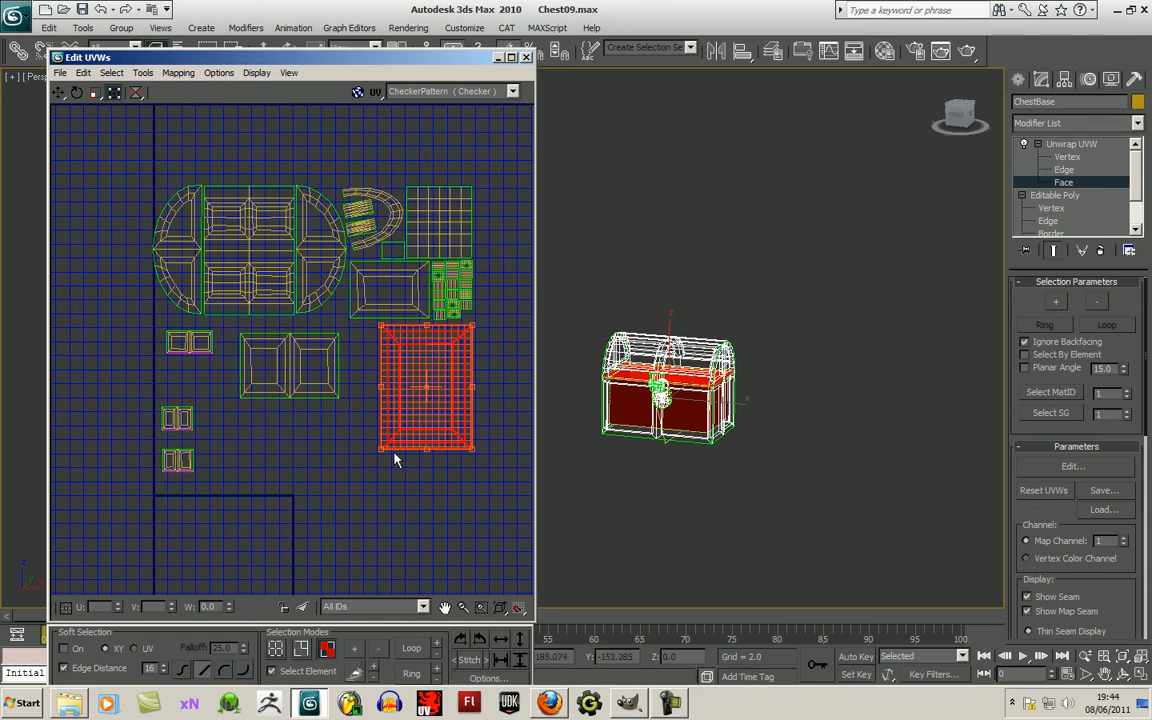
drag(384, 449, 373, 470)
click(230, 428)
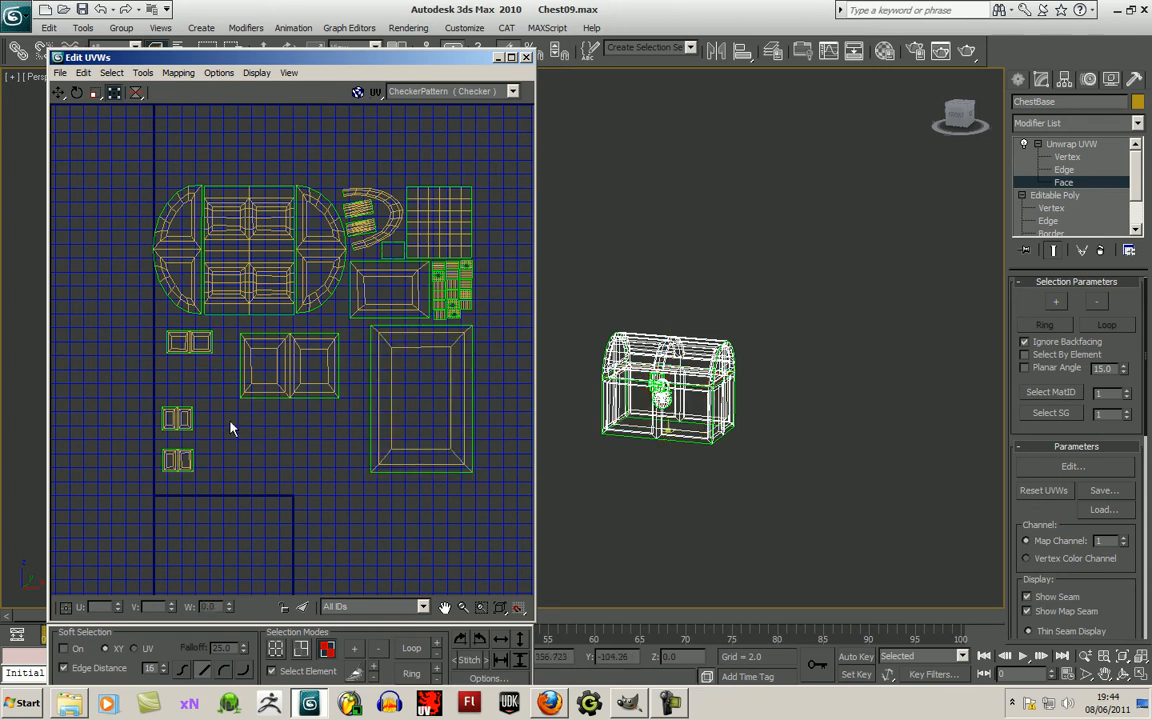
Place the chest front's double-panel island below the back's, and resize both to matching widths beside the large panel.
click(174, 347)
drag(174, 347, 362, 506)
click(293, 380)
drag(293, 380, 329, 363)
click(327, 445)
drag(329, 478, 333, 460)
drag(250, 498, 246, 503)
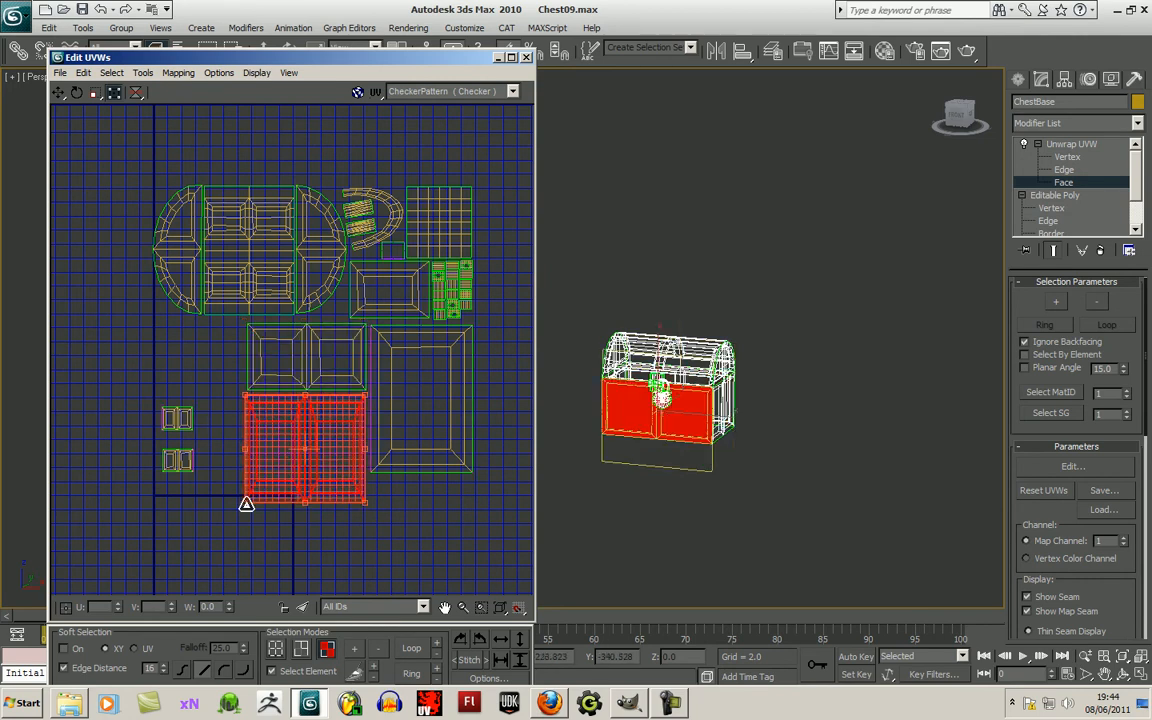
Shrink the large panel island, and fit the chest back's double-panel island directly beneath it at the same width.
click(420, 421)
drag(378, 480, 387, 420)
click(335, 385)
drag(335, 385, 473, 506)
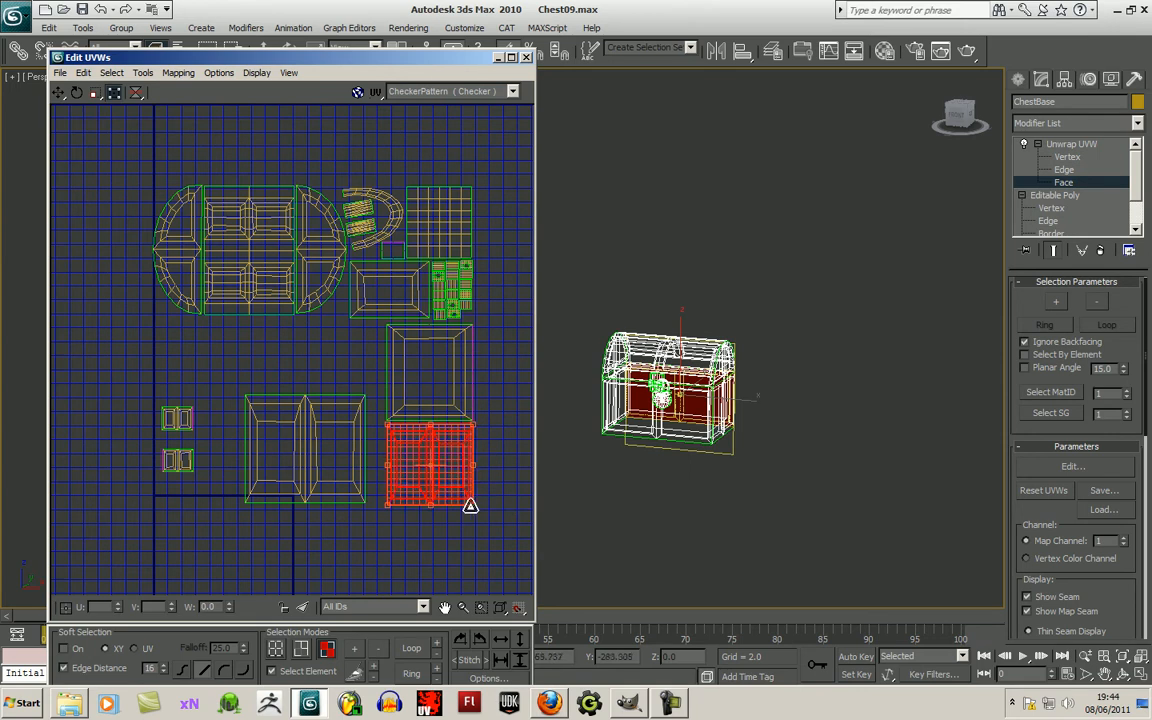
Move the chest front's double-panel island up beside the large panel and widen it across the space beneath the lid.
click(324, 465)
drag(324, 465, 338, 404)
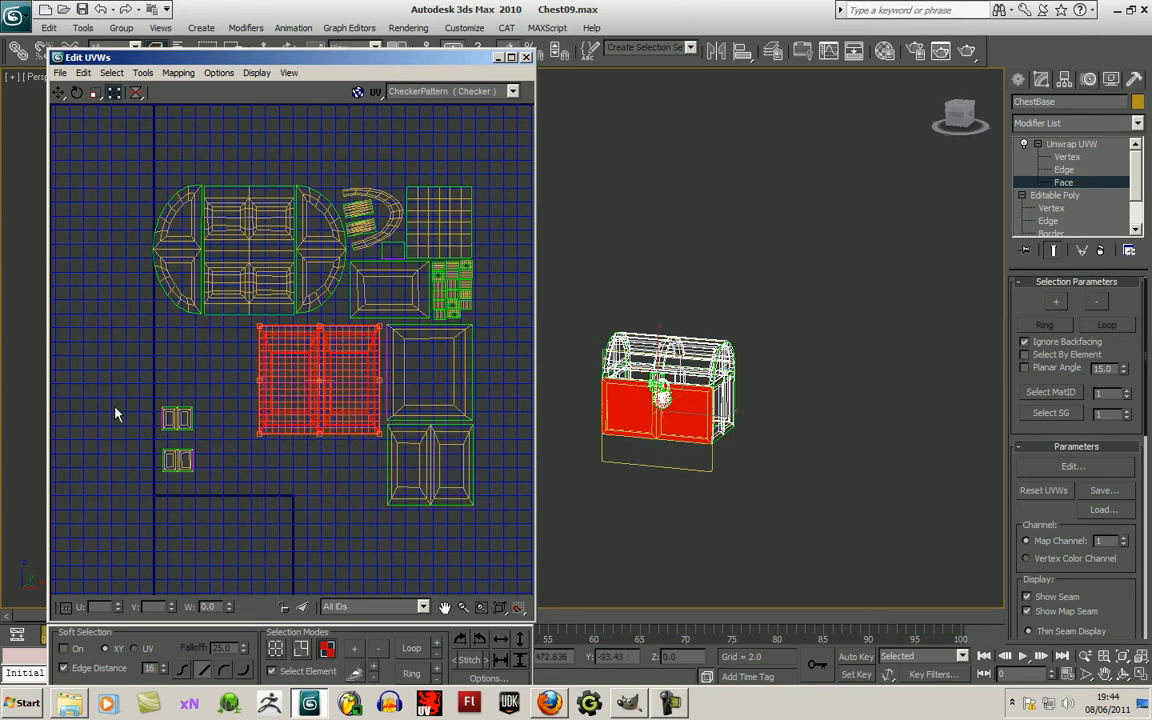
drag(201, 487, 241, 569)
click(301, 404)
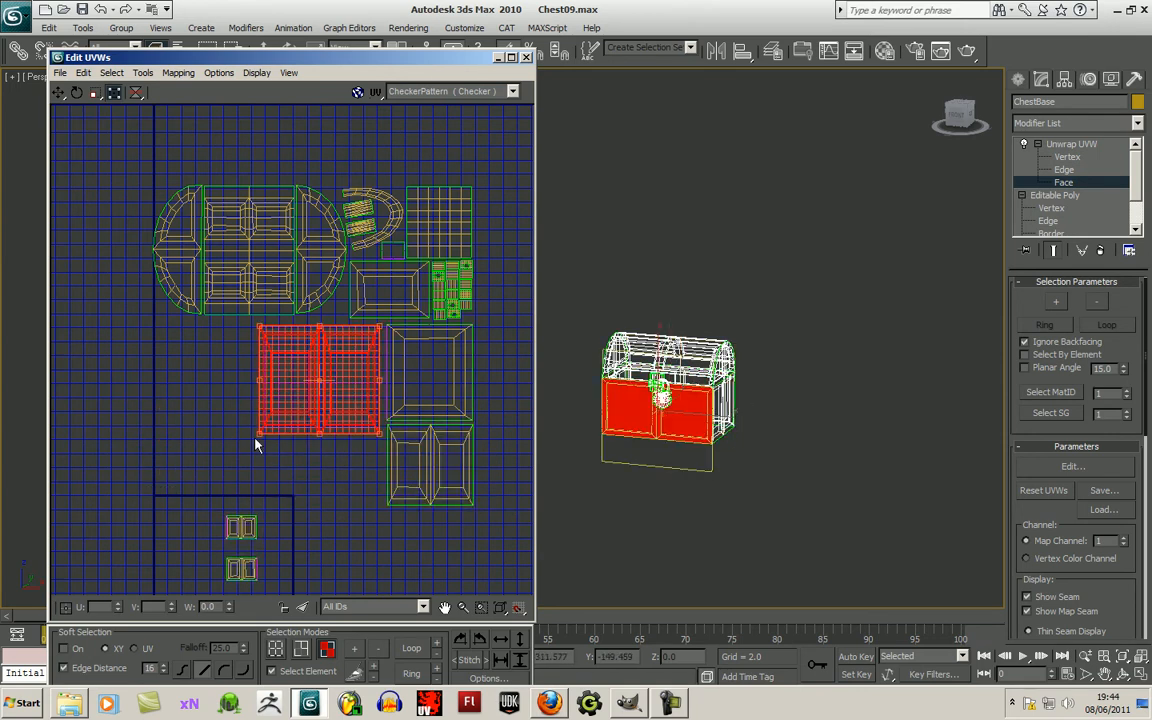
drag(260, 443, 162, 432)
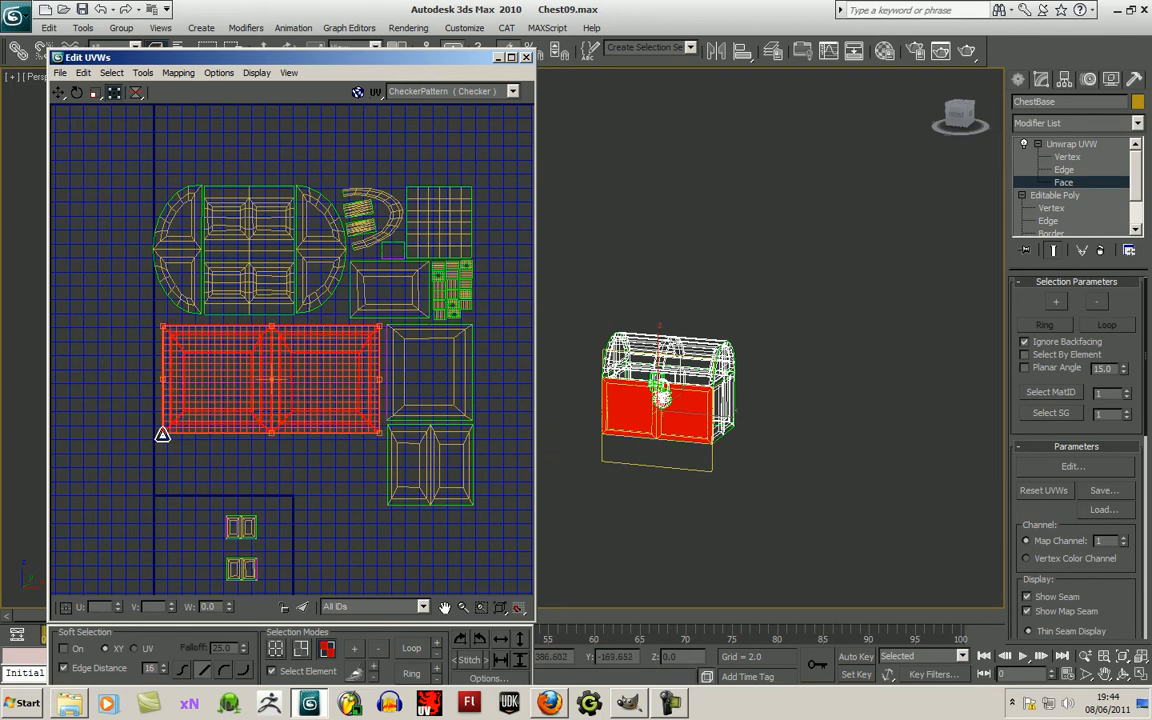
click(205, 472)
Place the two small double-panel islands side by side below the chest front's island and enlarge them to fill the row.
middle_drag(341, 475, 357, 400)
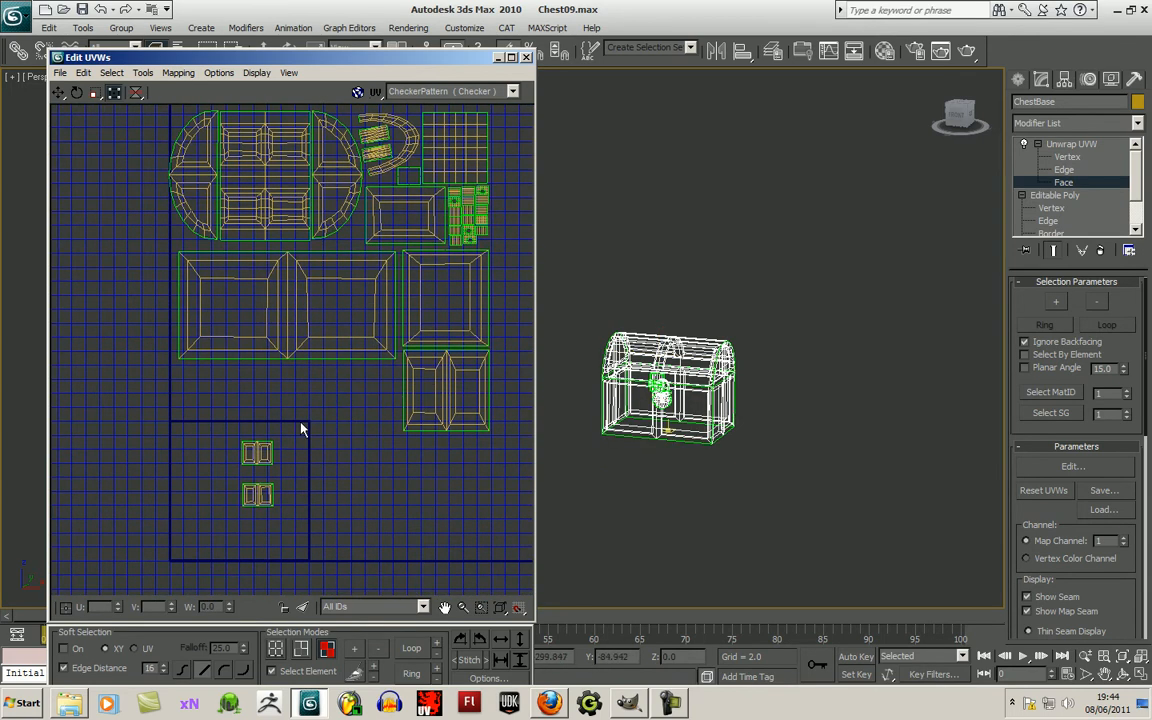
click(263, 461)
drag(263, 461, 293, 438)
click(262, 496)
drag(262, 496, 108, 461)
scroll(268, 392, up, 2)
click(300, 540)
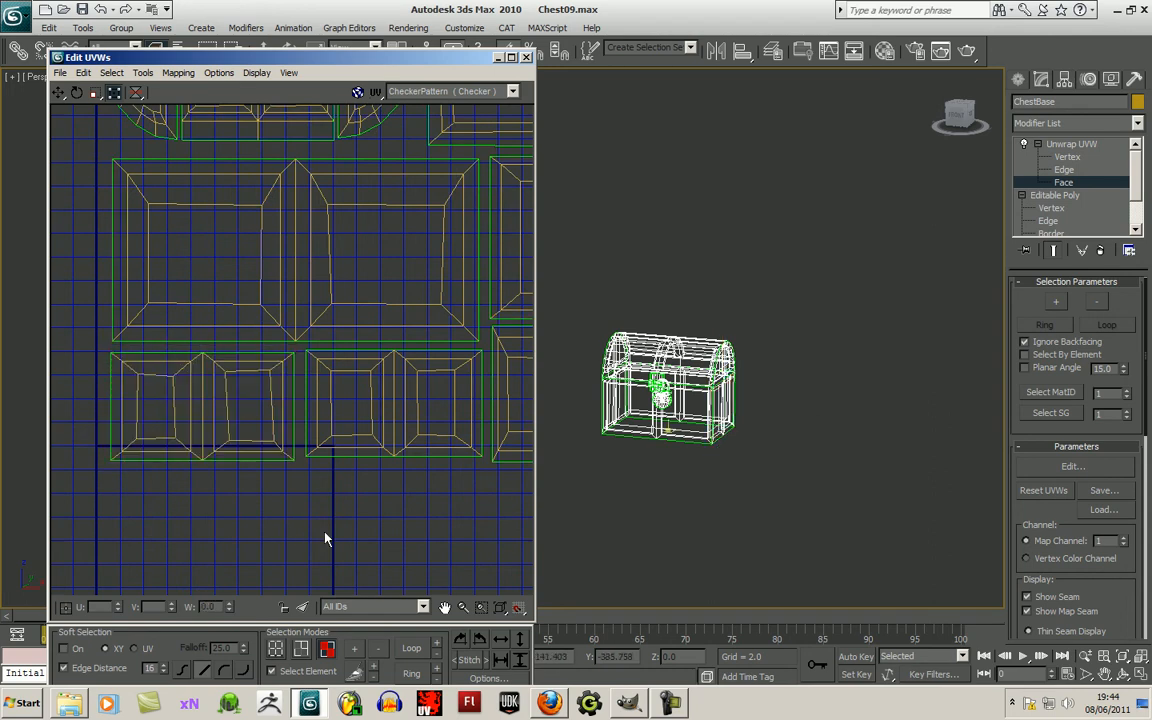
Adjust the second double-panel island in the lower row to line up with its neighbour, and clear the selection.
middle_drag(316, 530, 309, 483)
click(352, 400)
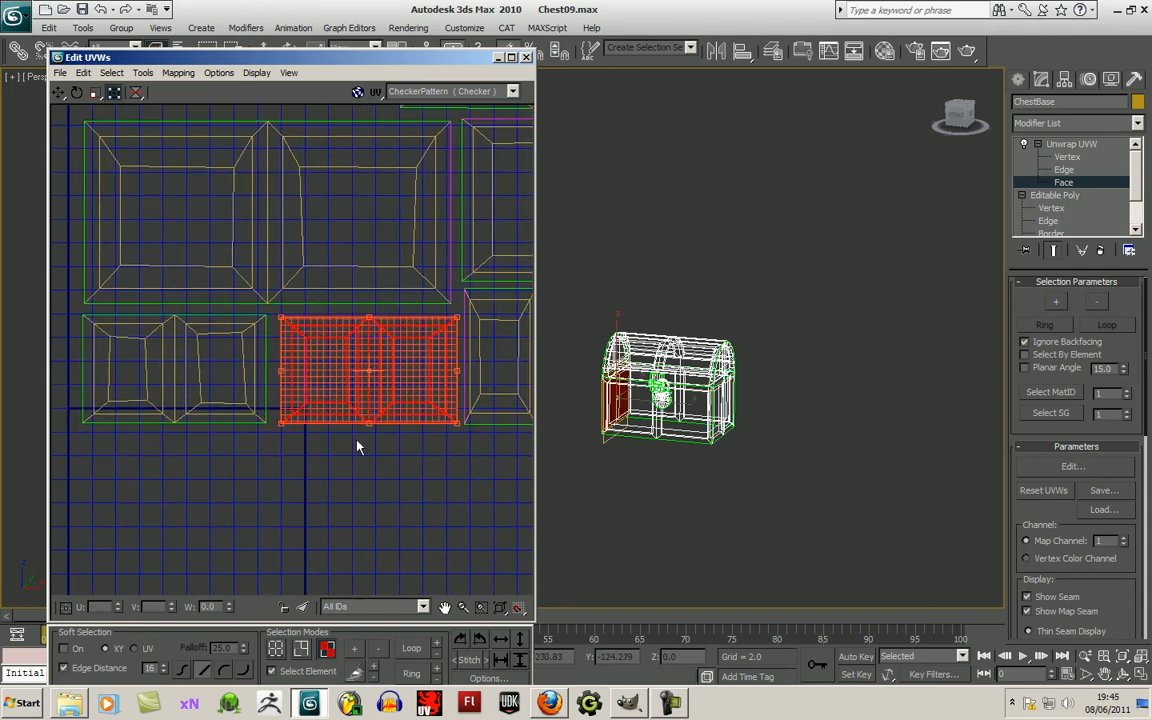
click(340, 492)
scroll(310, 477, up, 2)
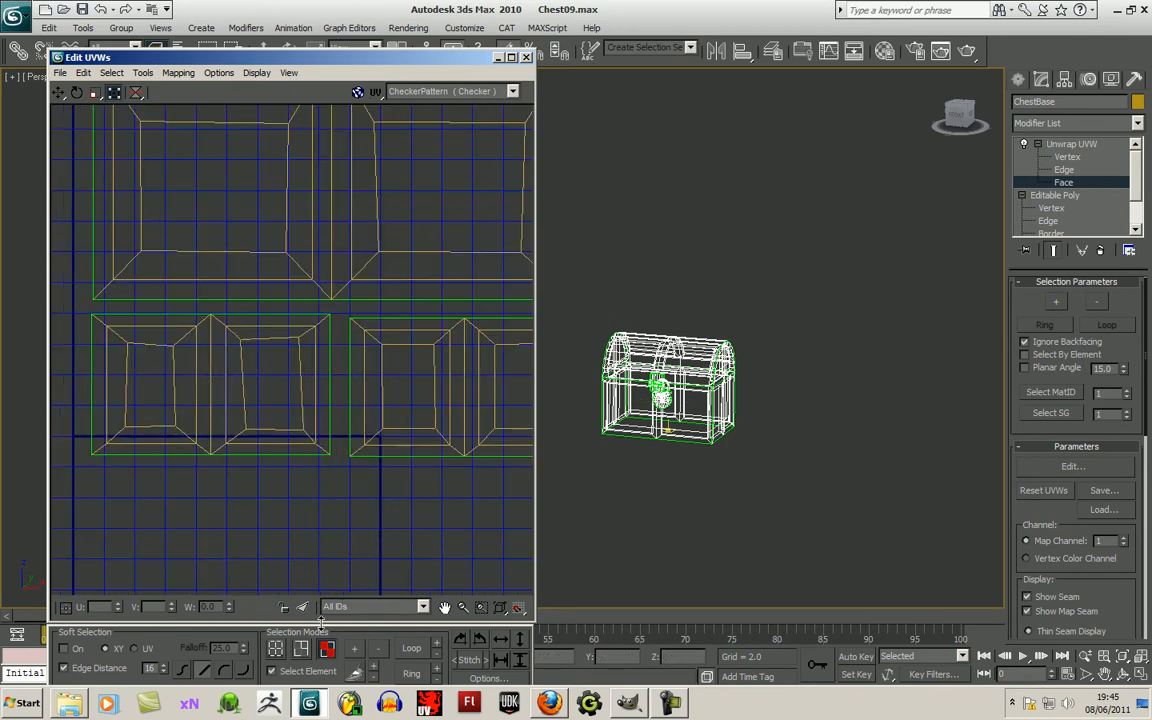
In vertex mode, square up the inner rectangle of the right panel in the lower row's first double-panel island by aligning its corner vertices.
click(275, 649)
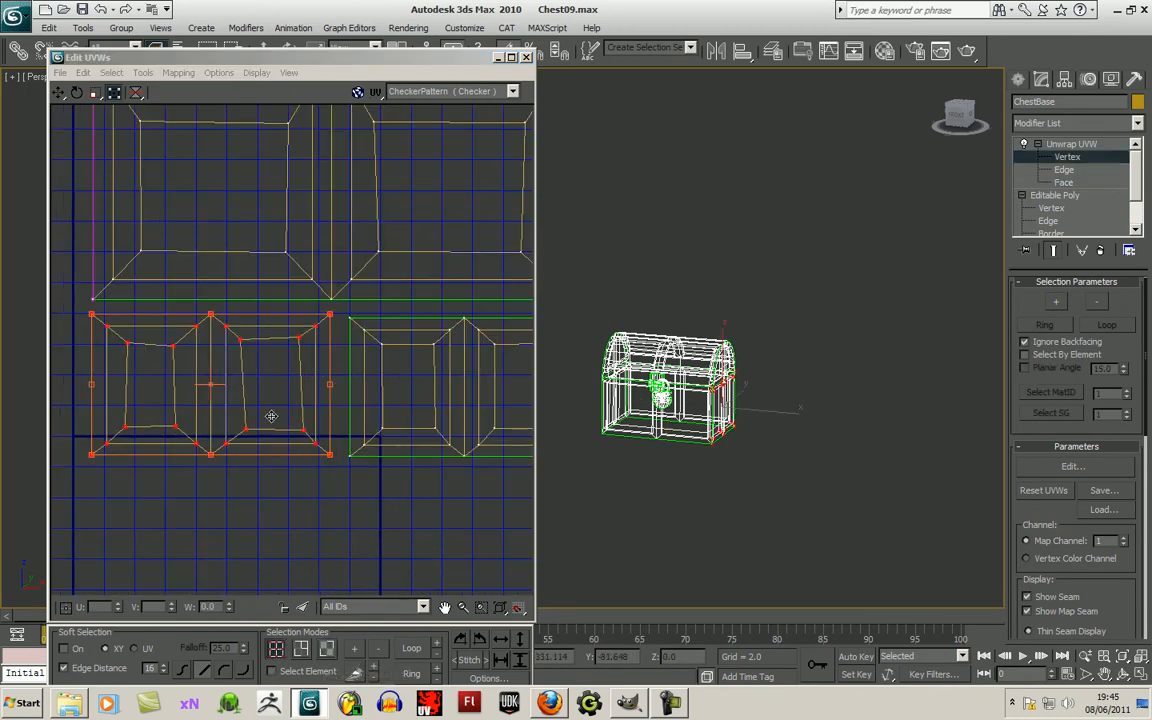
middle_drag(248, 517, 273, 567)
click(290, 466)
drag(263, 390, 325, 393)
click(327, 478)
click(270, 478)
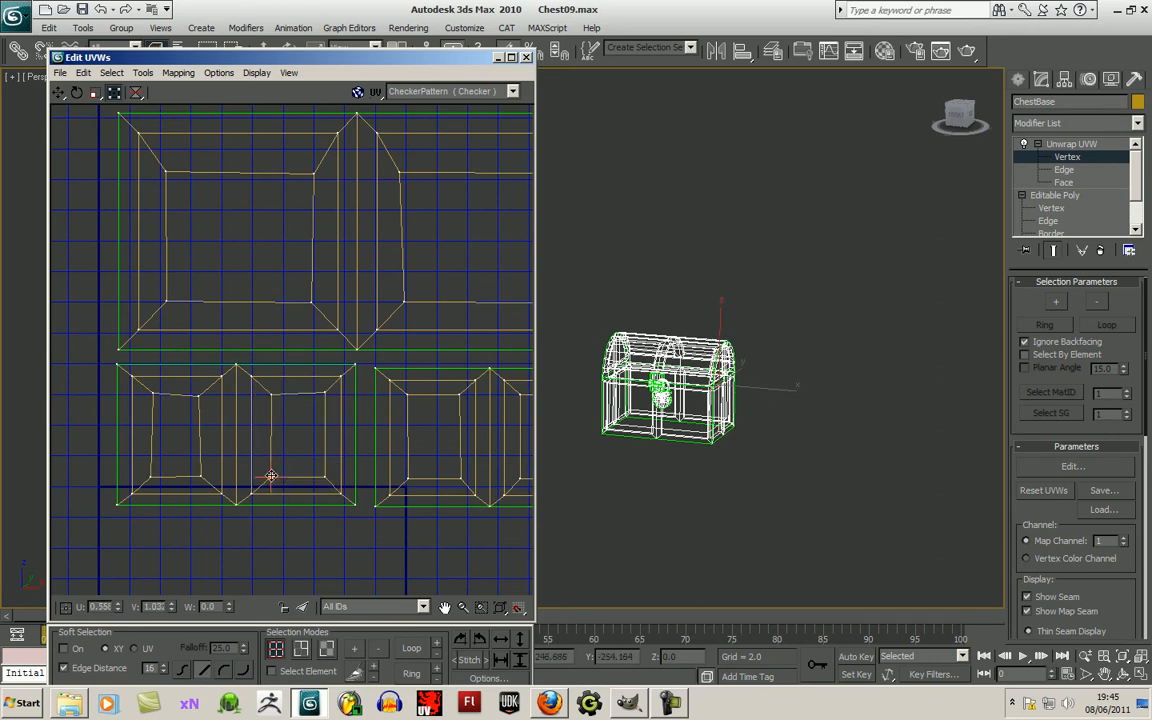
click(325, 393)
Align the four inner corner vertices of the same island's left panel so that its inner rectangle is straight.
click(200, 393)
click(152, 394)
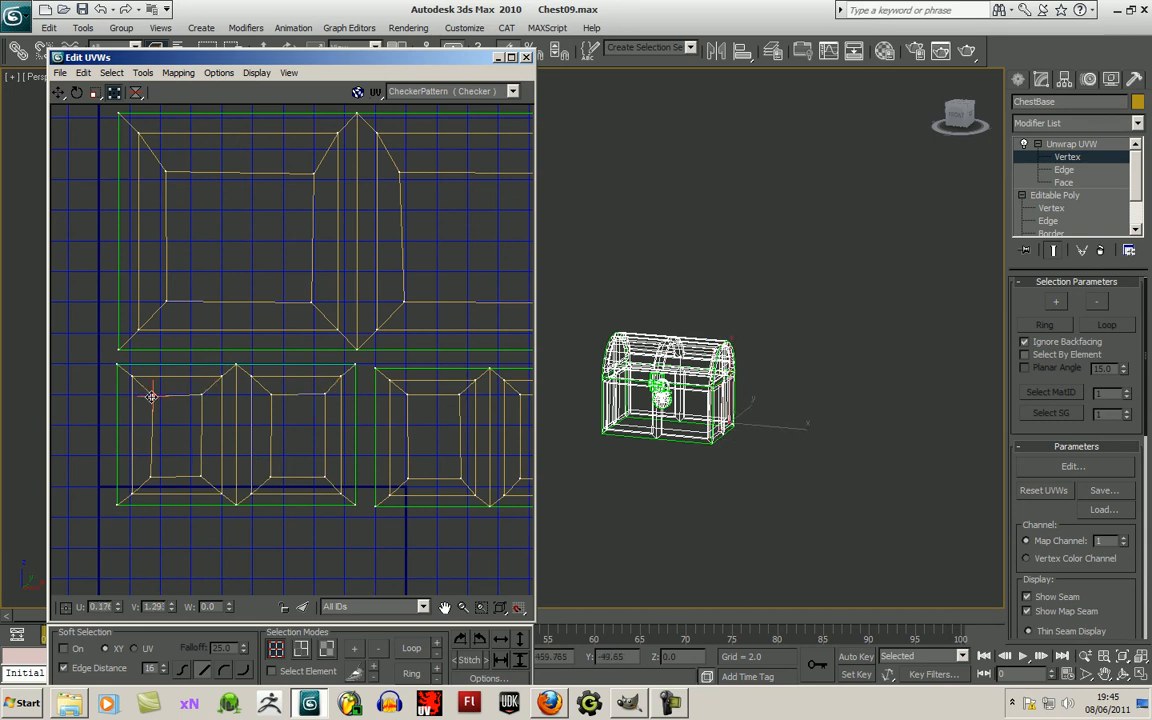
click(150, 480)
drag(151, 477, 154, 473)
click(201, 475)
click(201, 396)
click(202, 476)
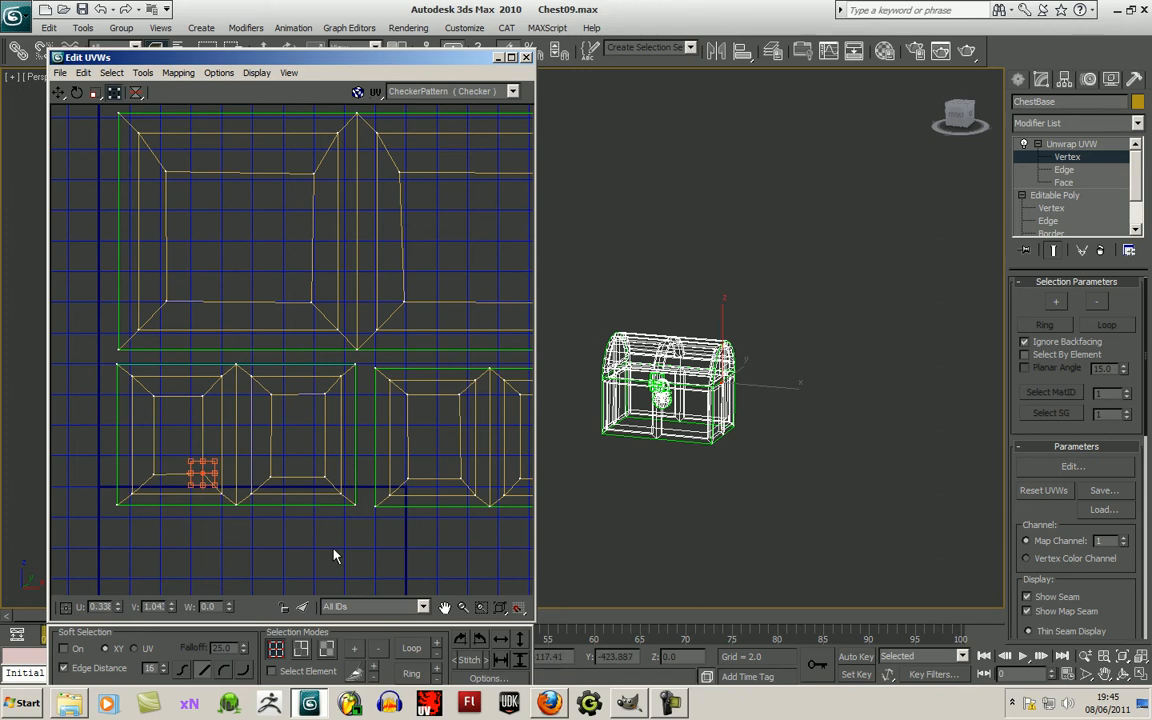
Straighten the inner rectangle in the large double-panel island's right half by adjusting its two upper corner vertices.
scroll(334, 558, down, 4)
scroll(399, 496, down, 2)
scroll(334, 483, up, 6)
scroll(316, 372, up, 3)
drag(172, 238, 177, 236)
drag(371, 238, 361, 237)
scroll(383, 328, down, 3)
middle_drag(356, 367, 337, 465)
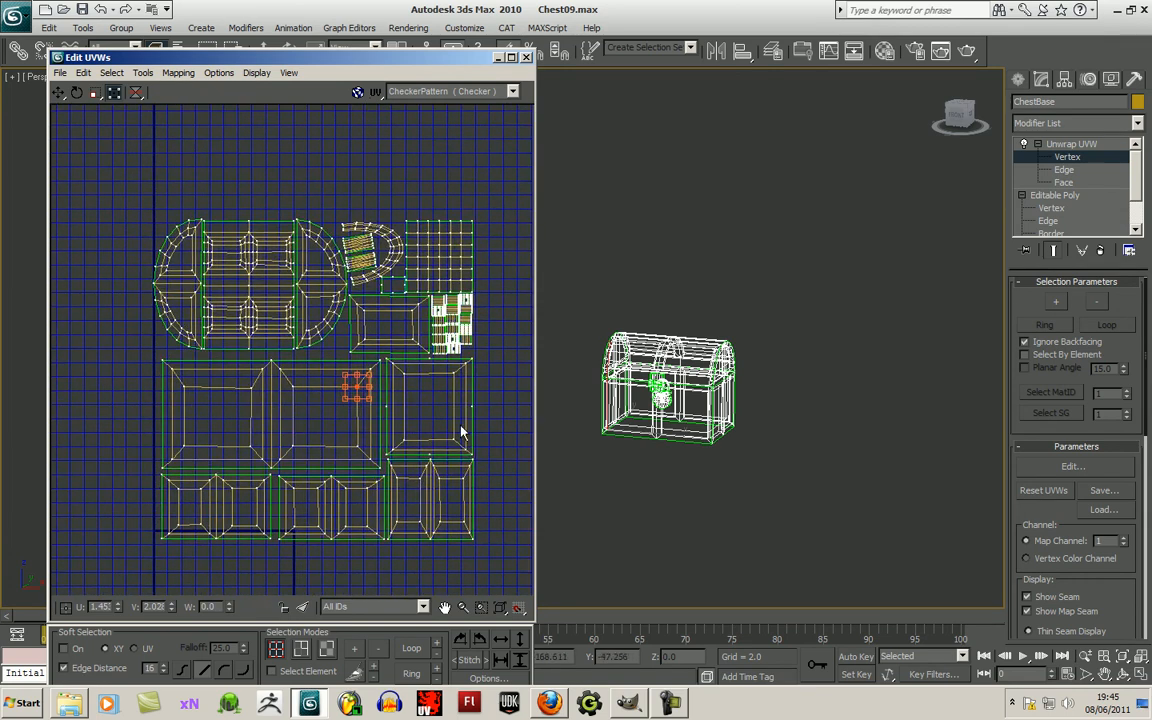
Select the faces of every UV island and move the whole layout down to the upper-left corner of the UV square.
scroll(456, 440, down, 4)
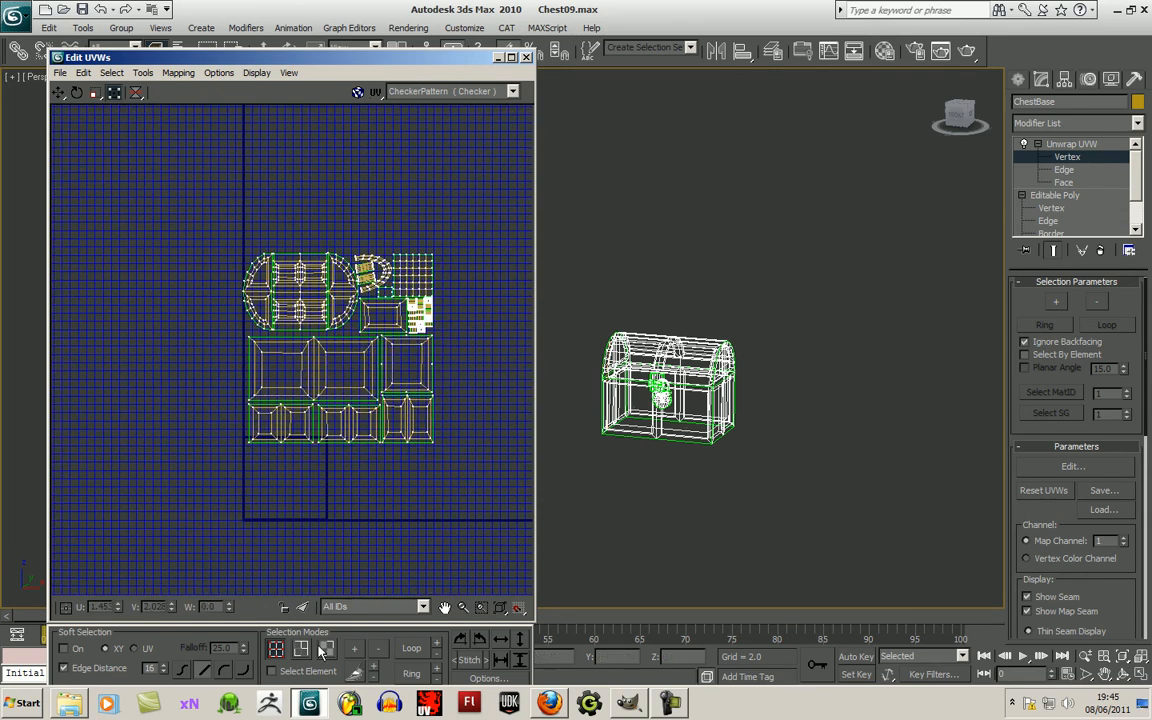
click(325, 650)
drag(225, 197, 463, 483)
drag(376, 397, 377, 585)
scroll(441, 573, up, 3)
middle_drag(457, 522, 493, 316)
scroll(493, 316, down, 1)
Scale the whole layout down to the size of the UV square and fine-tune its outer corners against the square's borders.
drag(472, 476, 283, 266)
scroll(255, 307, up, 3)
middle_drag(255, 302, 369, 488)
scroll(334, 527, up, 1)
drag(434, 453, 438, 457)
drag(143, 162, 133, 152)
scroll(170, 472, up, 3)
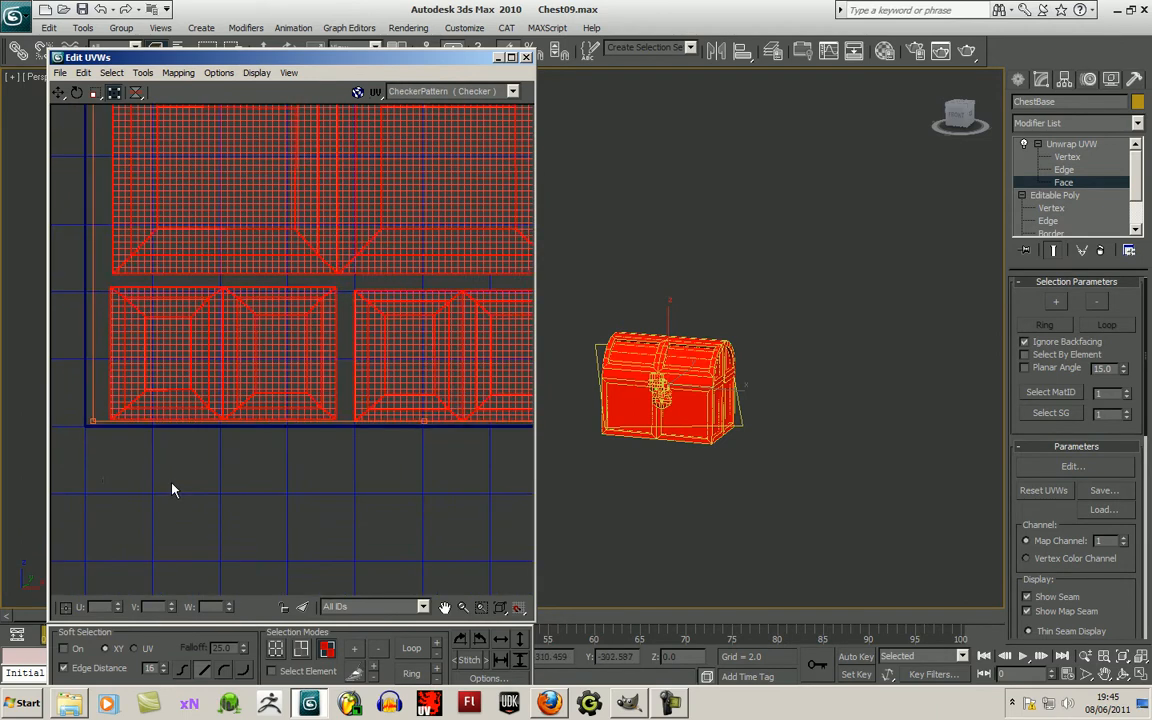
middle_drag(175, 488, 227, 517)
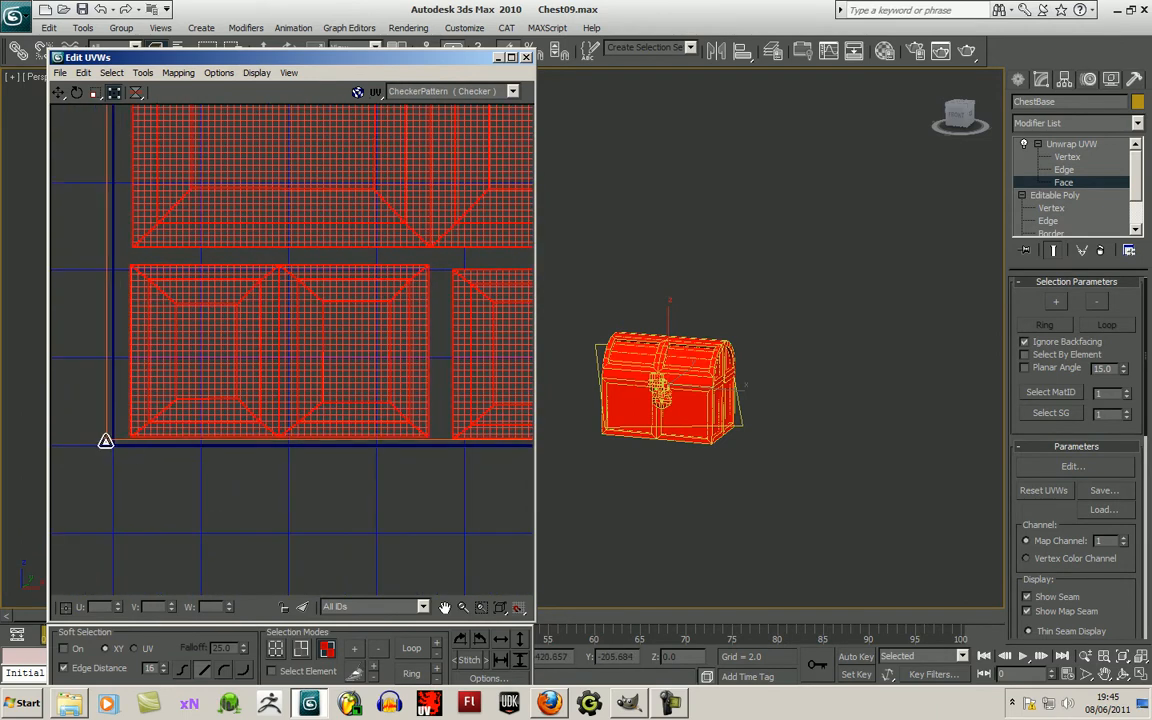
scroll(116, 440, down, 2)
middle_drag(157, 391, 180, 533)
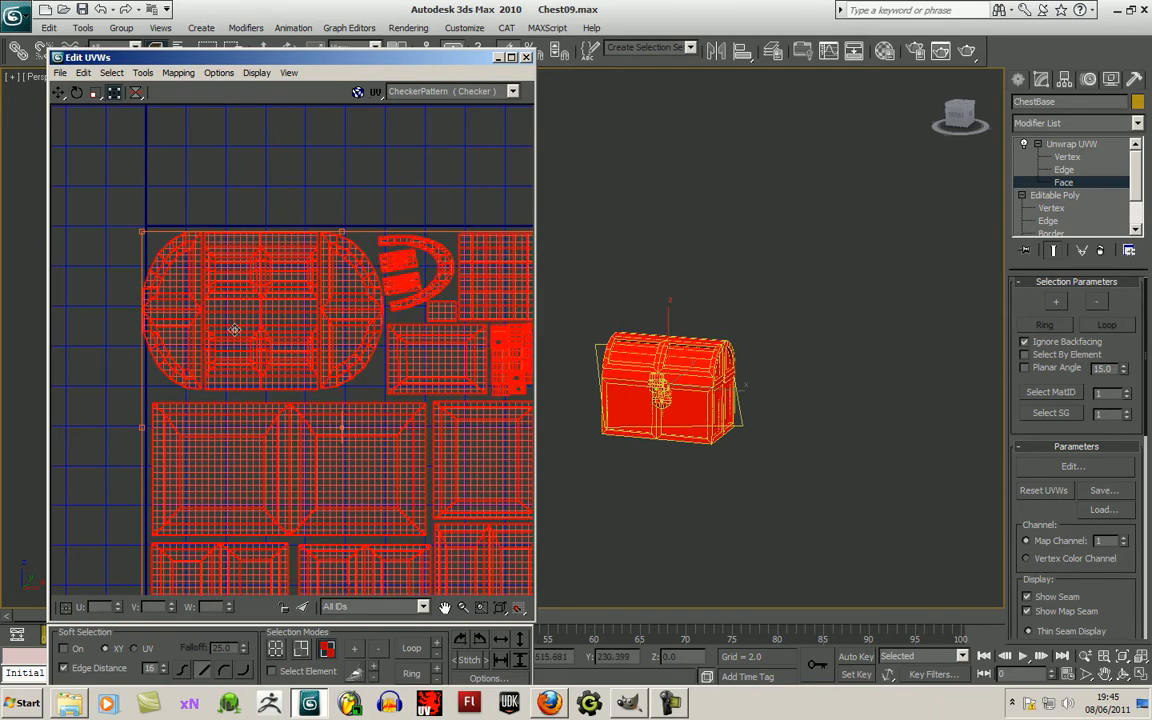
Select the lid island, bring its left edge just inside the UV square's border, and clear the selection.
click(105, 333)
drag(340, 390, 340, 390)
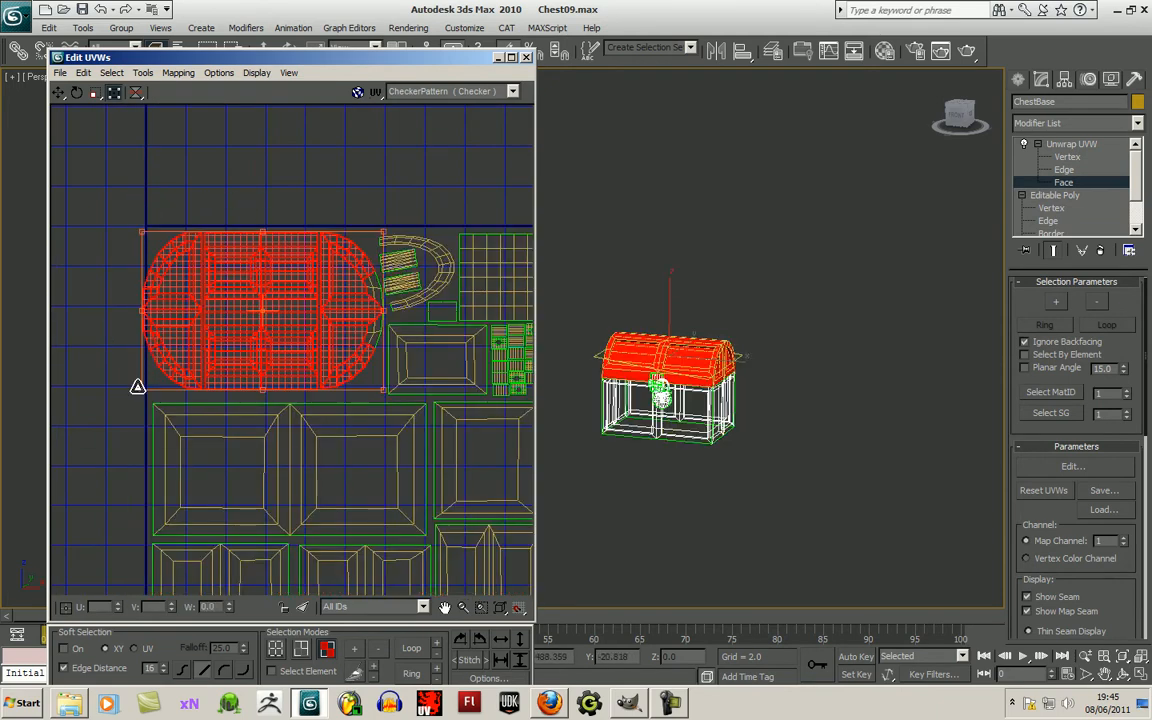
drag(142, 387, 151, 388)
click(110, 413)
Check the finished layout against the UV square and save the scene as Chest10.max.
middle_drag(303, 445, 260, 398)
scroll(263, 401, down, 3)
scroll(321, 404, up, 2)
scroll(316, 378, up, 2)
scroll(316, 378, down, 2)
scroll(316, 378, up, 2)
middle_drag(376, 371, 383, 418)
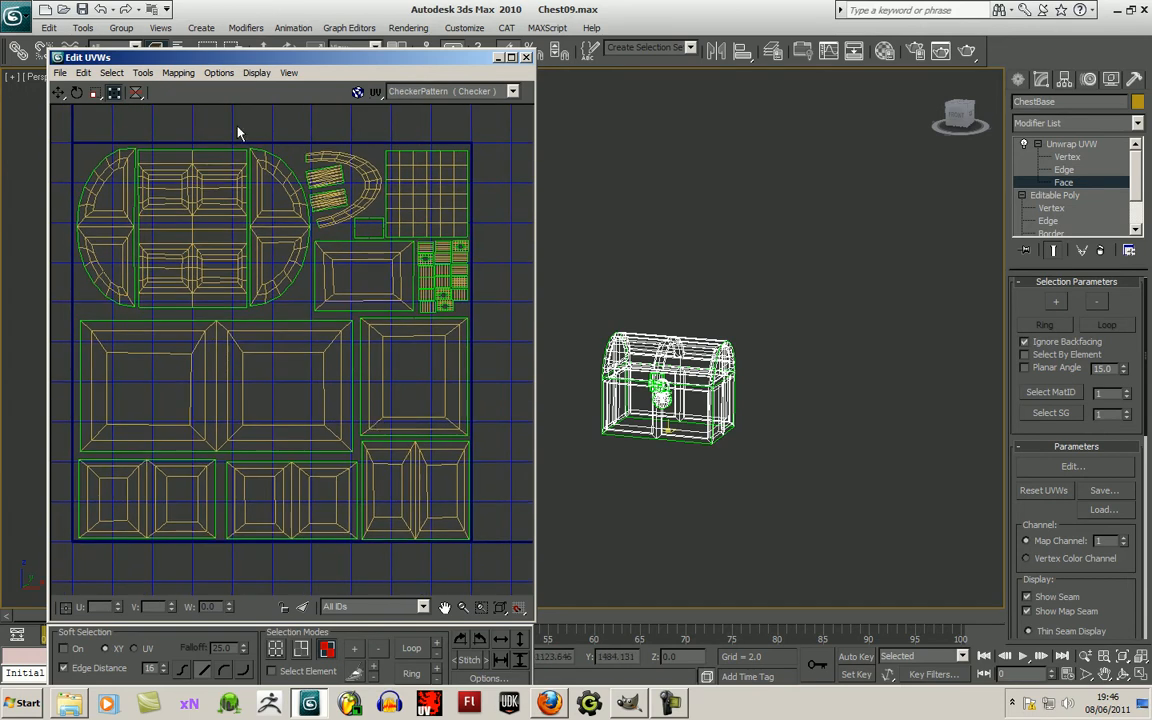
click(79, 9)
Render a UVW template of the layout at 1024 × 1024 with visible edges and seam edges shown.
click(62, 73)
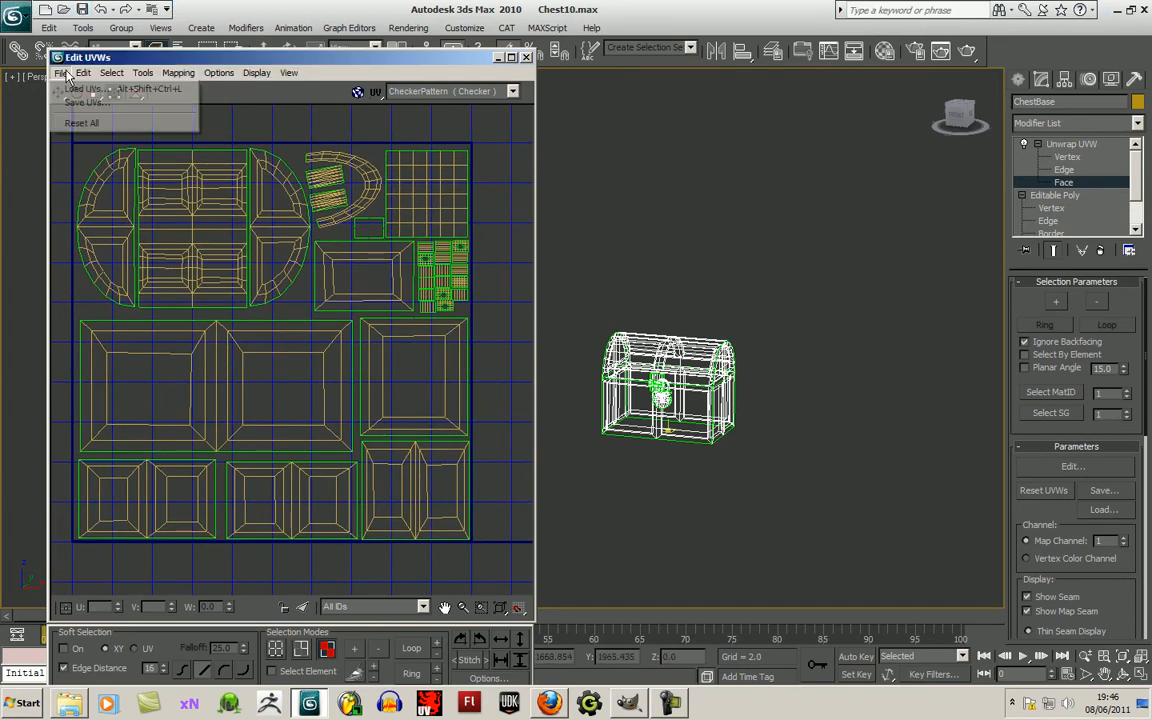
mouse_move(136, 74)
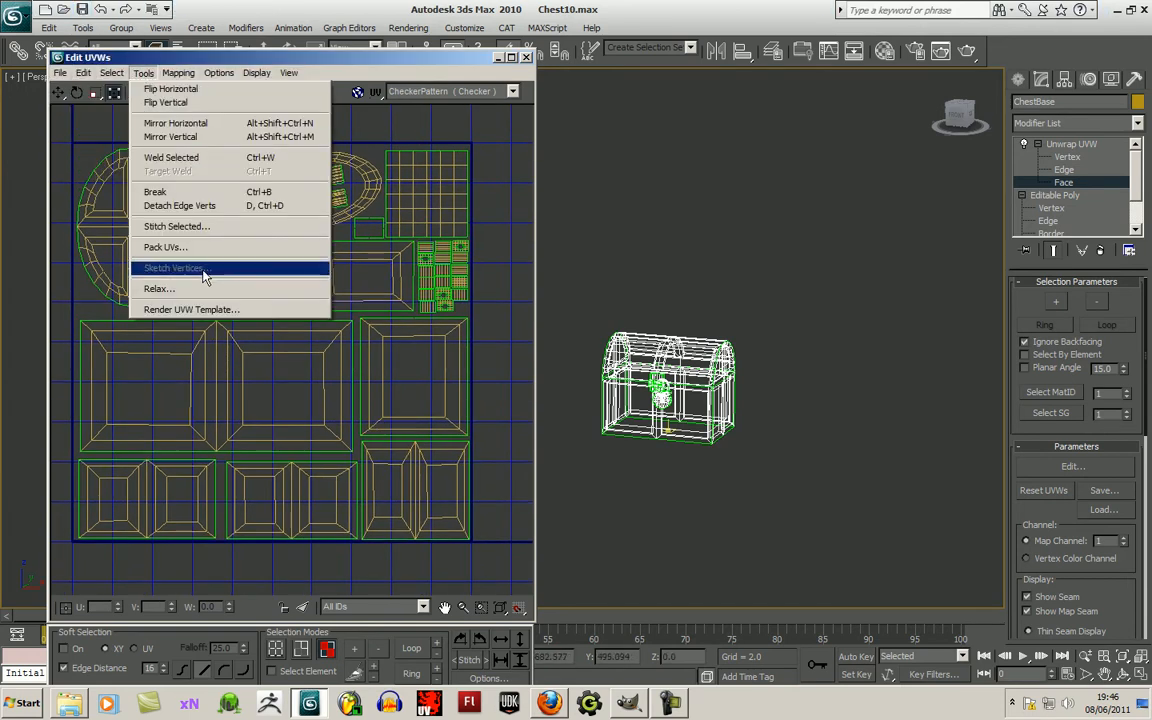
click(175, 309)
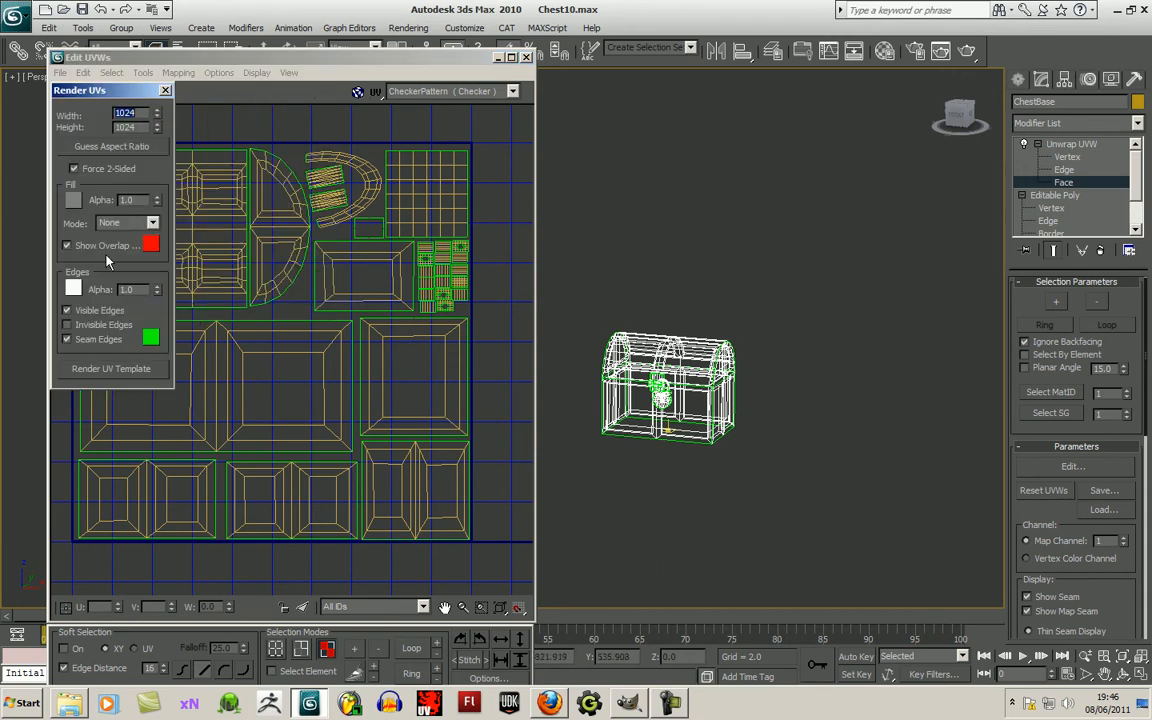
click(111, 369)
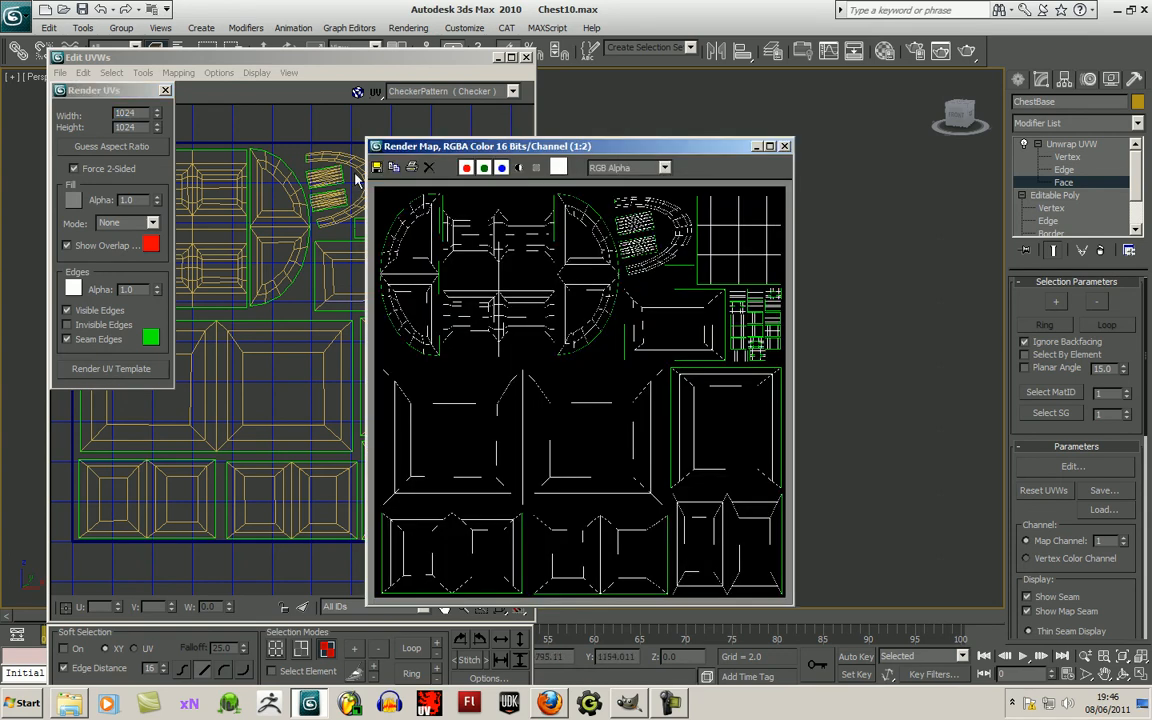
Save the rendered template in the SmallChest folder as the PNG file ChestUvTemplate, using RGB 24 bit with an alpha channel.
click(383, 171)
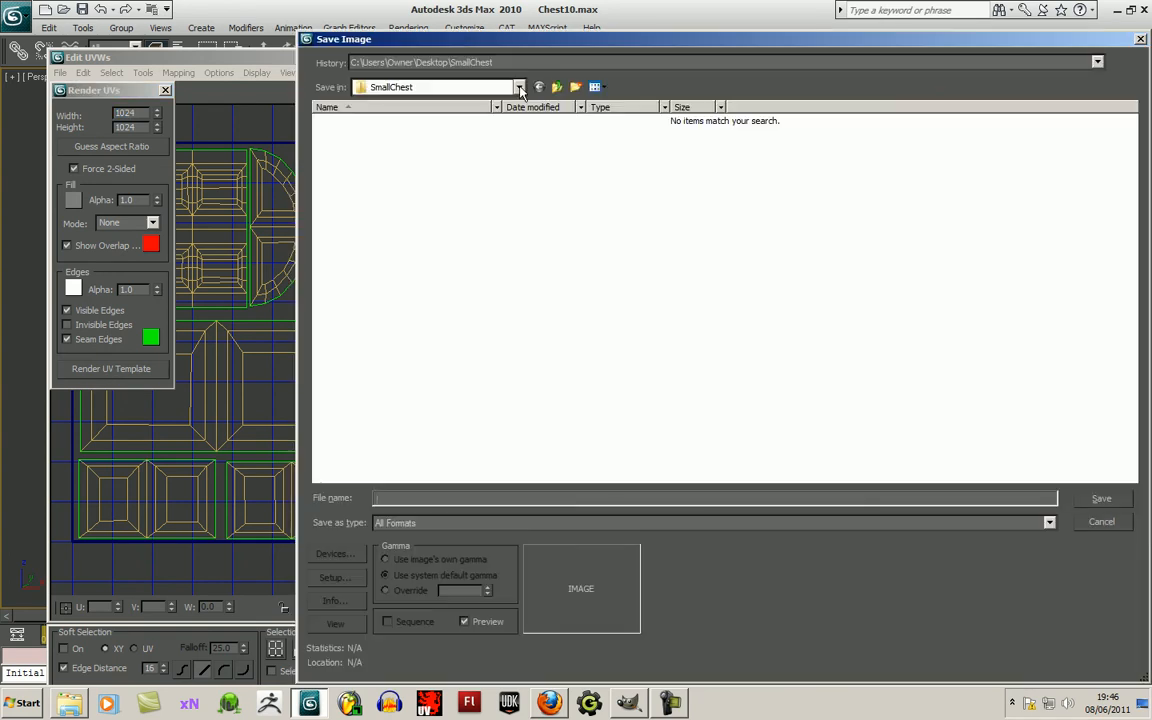
click(520, 88)
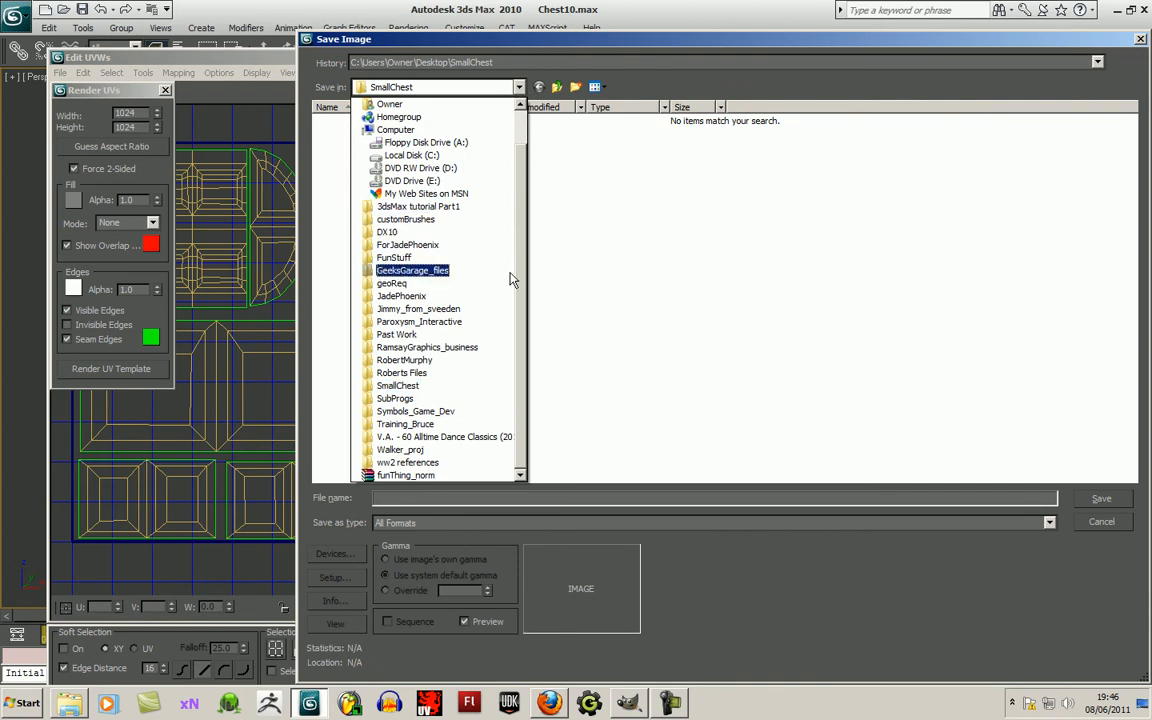
click(458, 389)
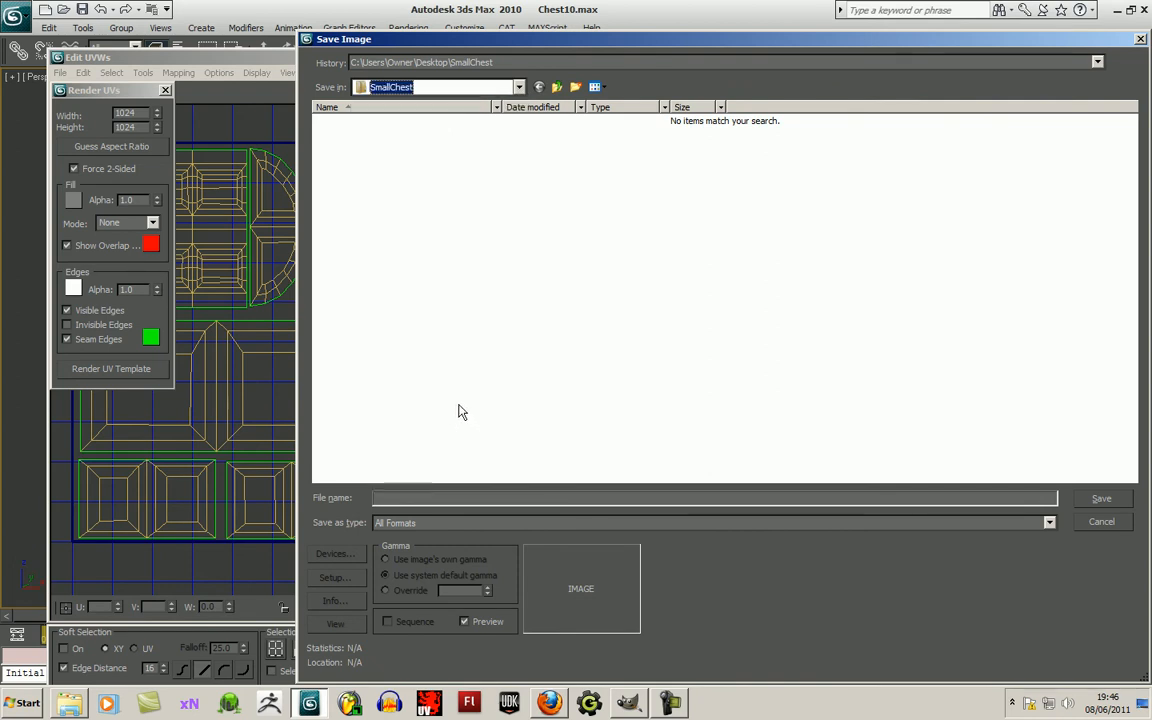
click(470, 524)
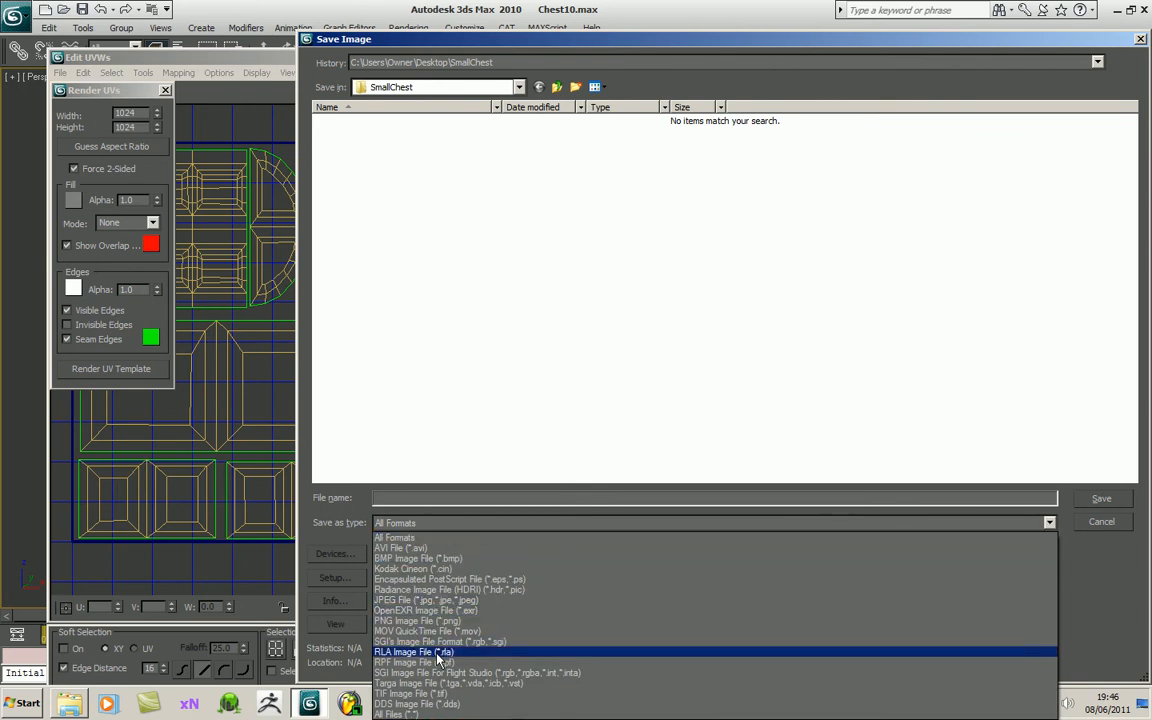
click(420, 620)
click(424, 499)
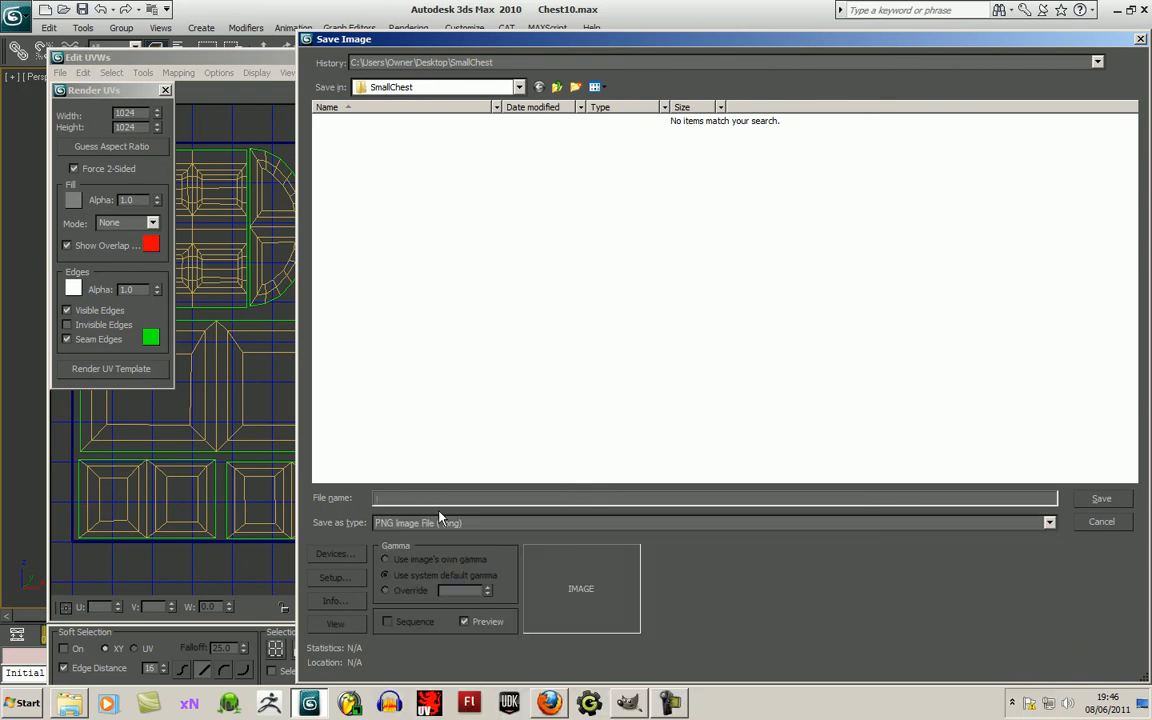
text(stUvTemplate)
key(Return)
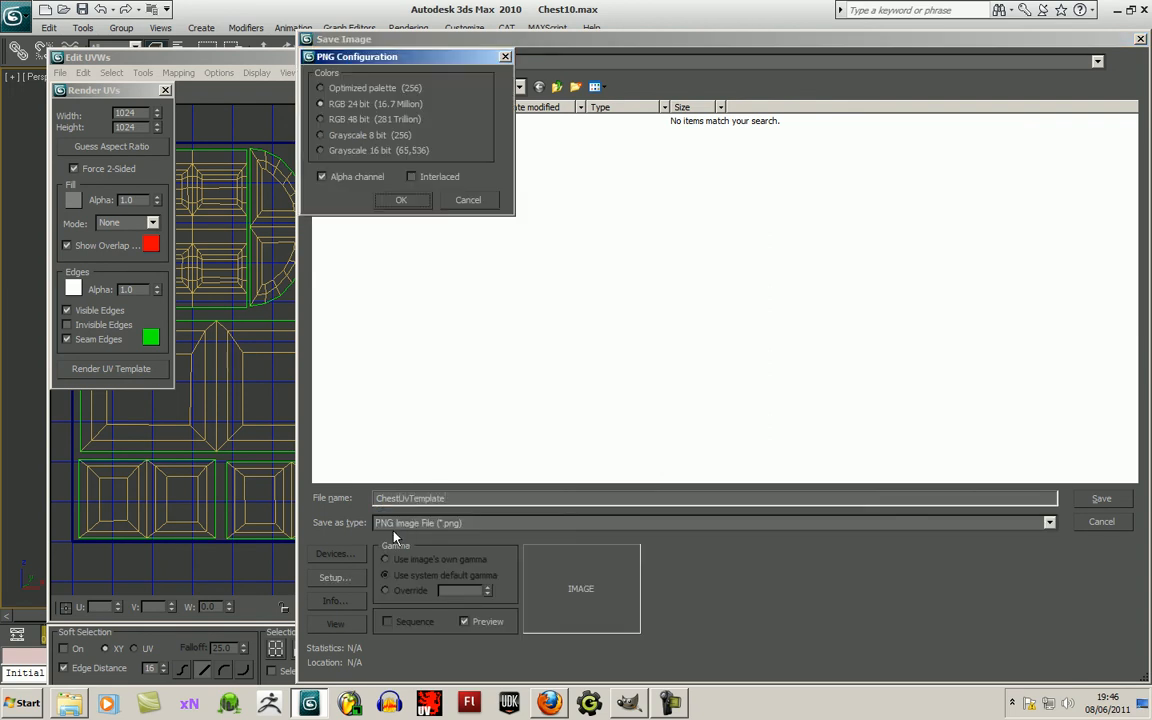
key(Return)
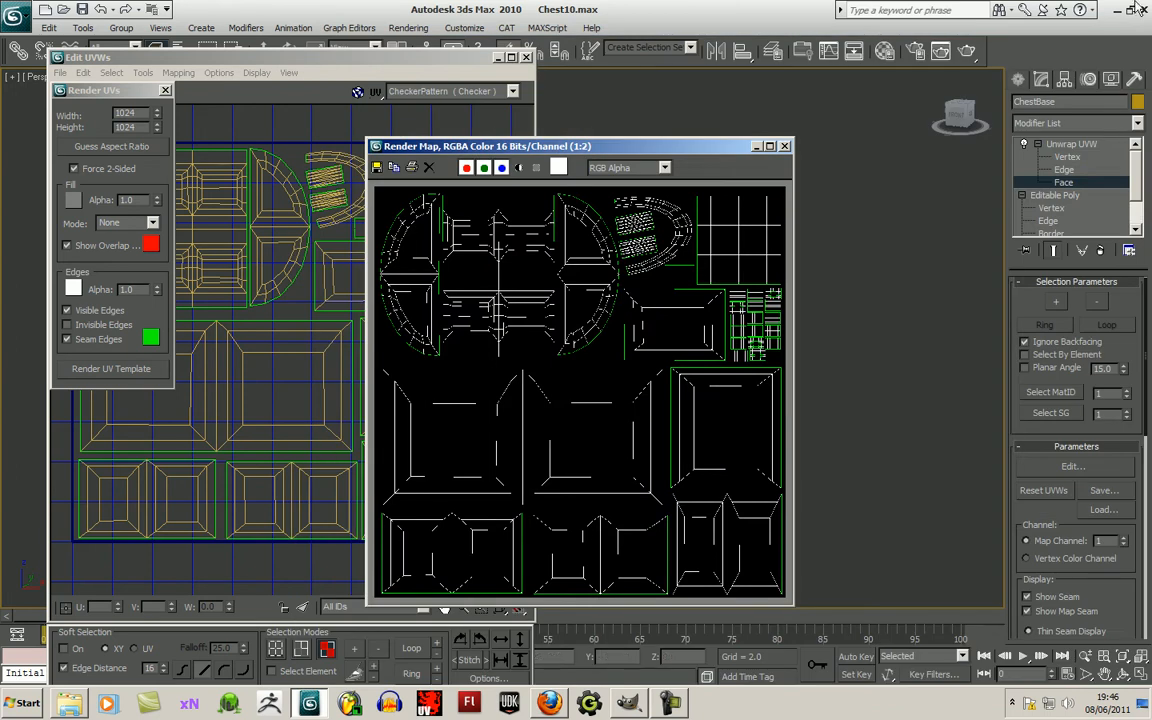
Close the rendered map and the UV editor, and collapse the chest's Unwrap UVW modifier into the Editable Poly.
click(784, 146)
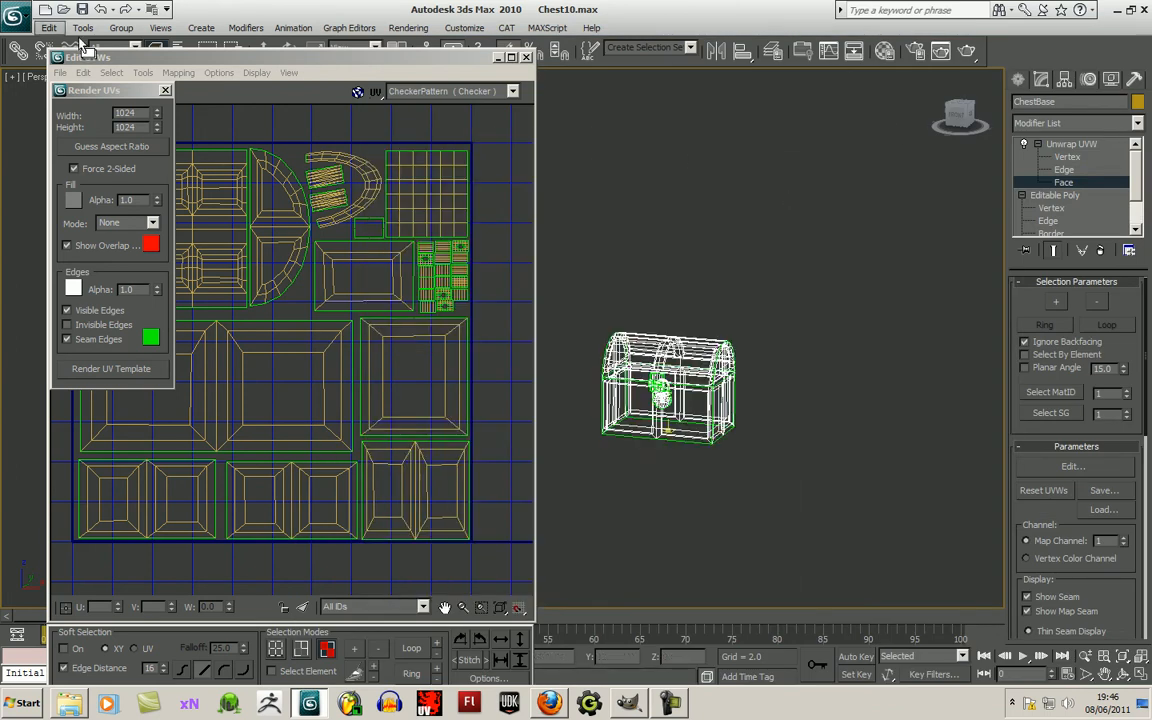
click(525, 58)
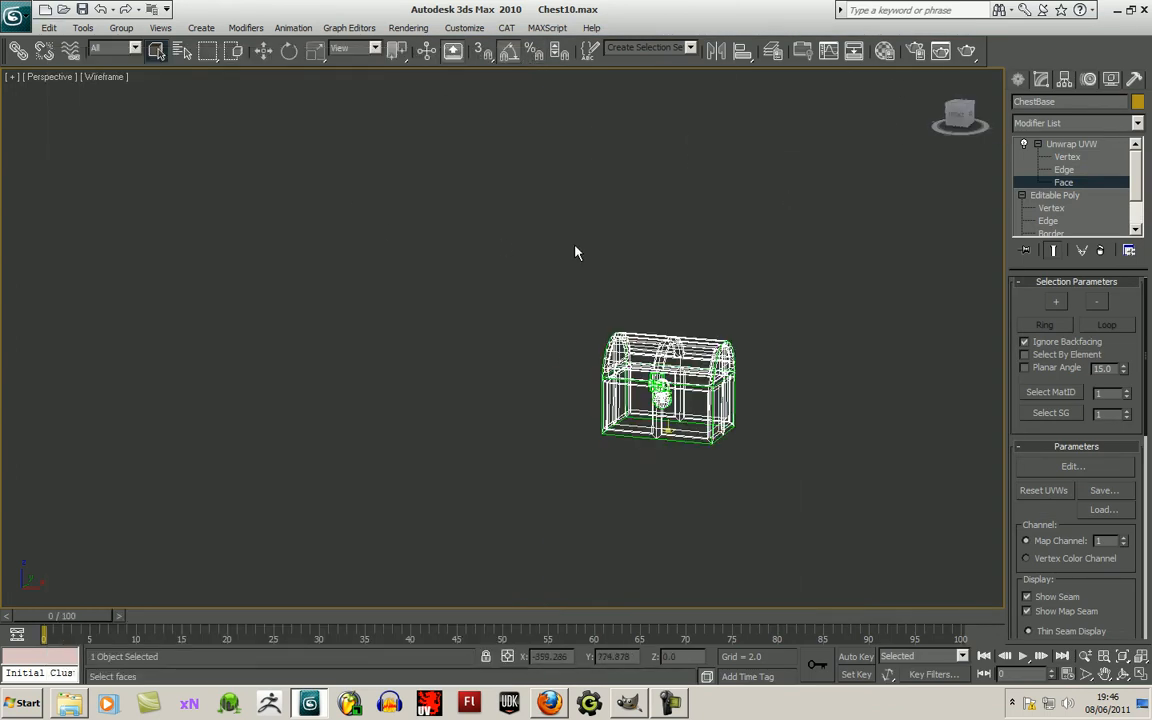
middle_drag(847, 298, 687, 313)
scroll(650, 300, up, 5)
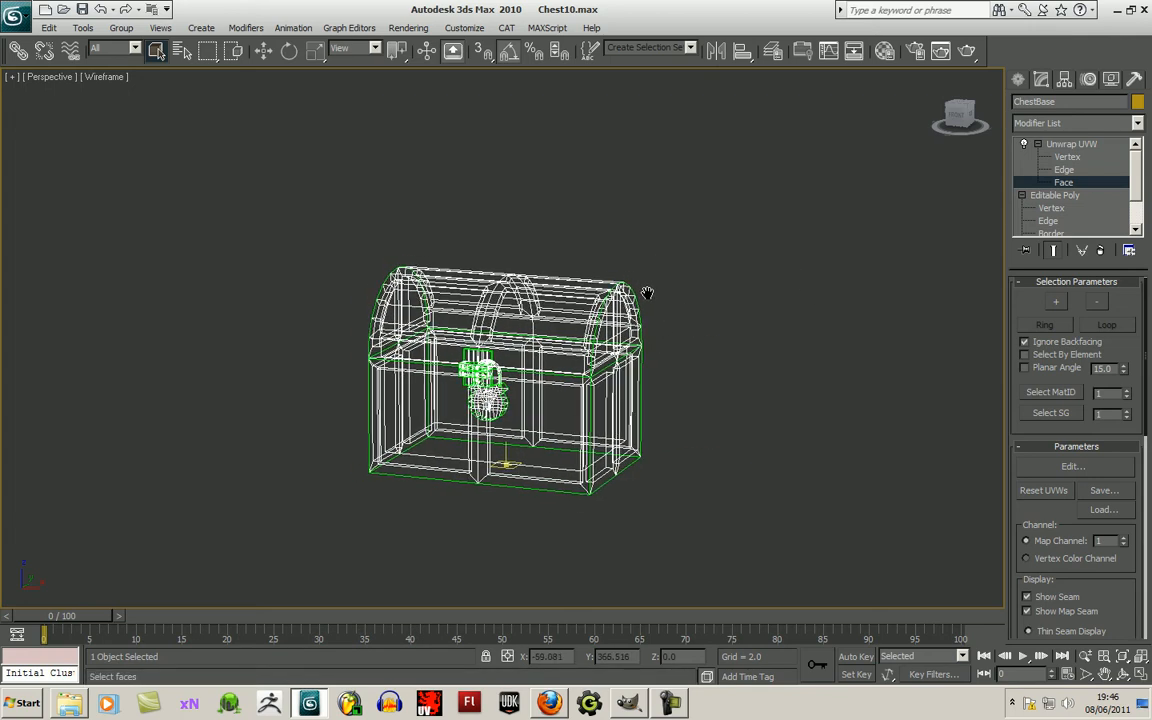
click(1063, 144)
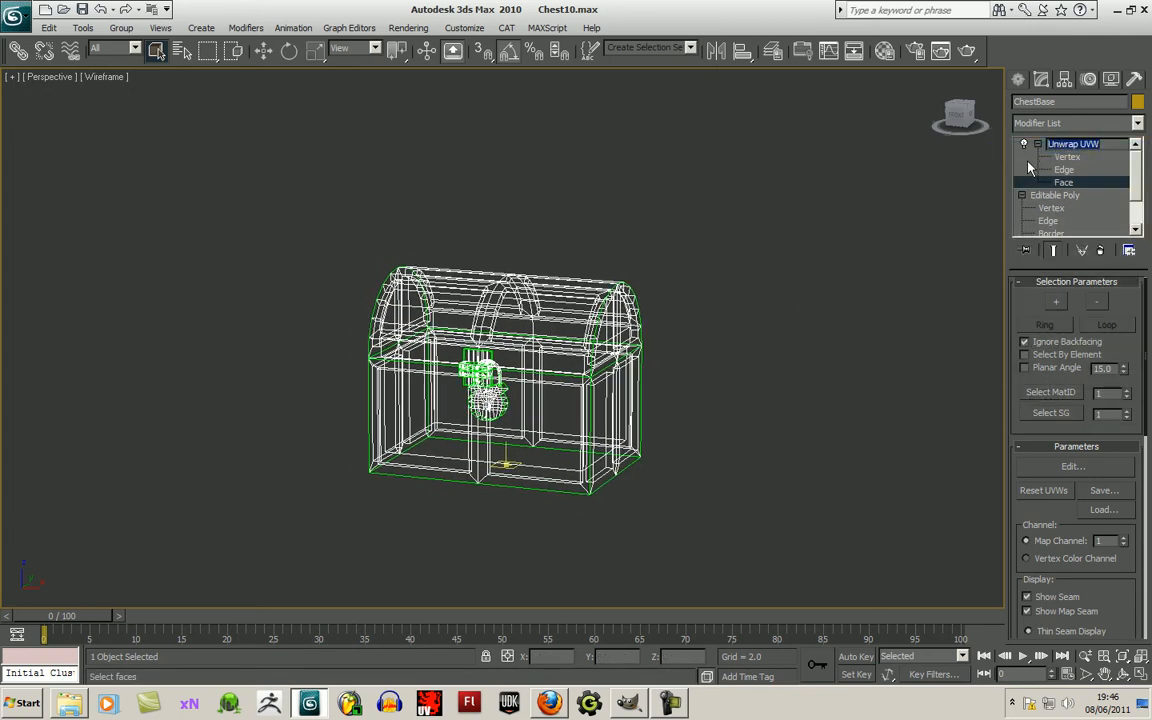
click(1062, 146)
right_click(1062, 147)
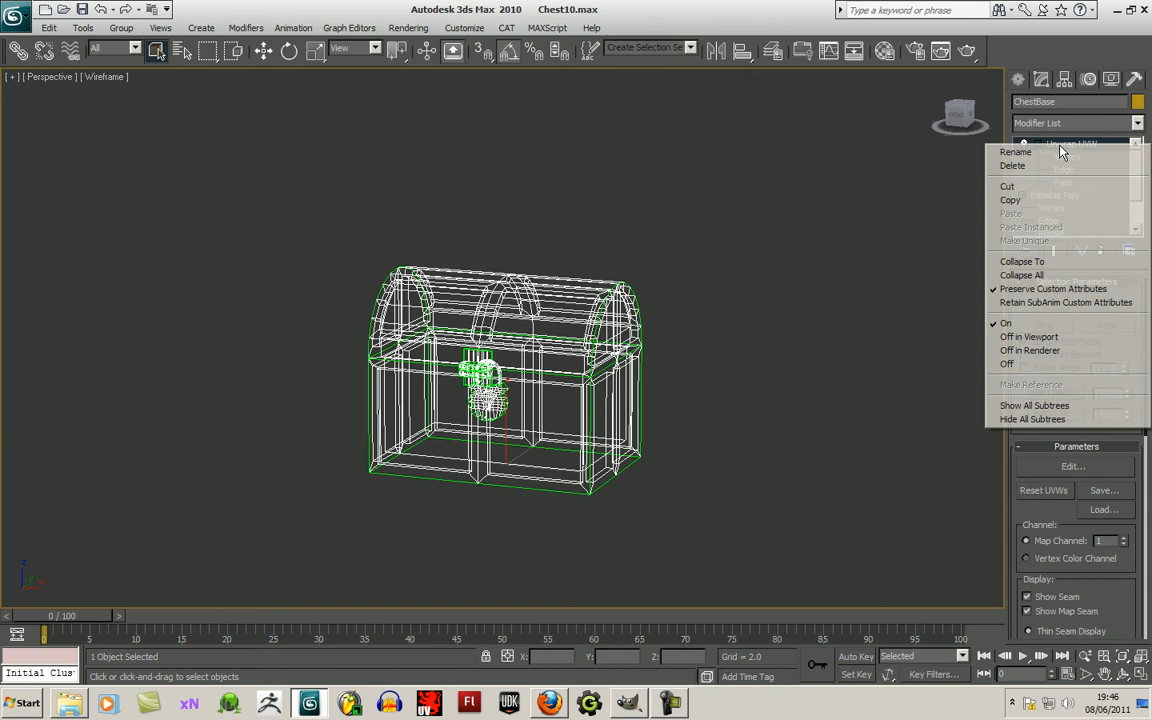
click(1022, 261)
click(658, 415)
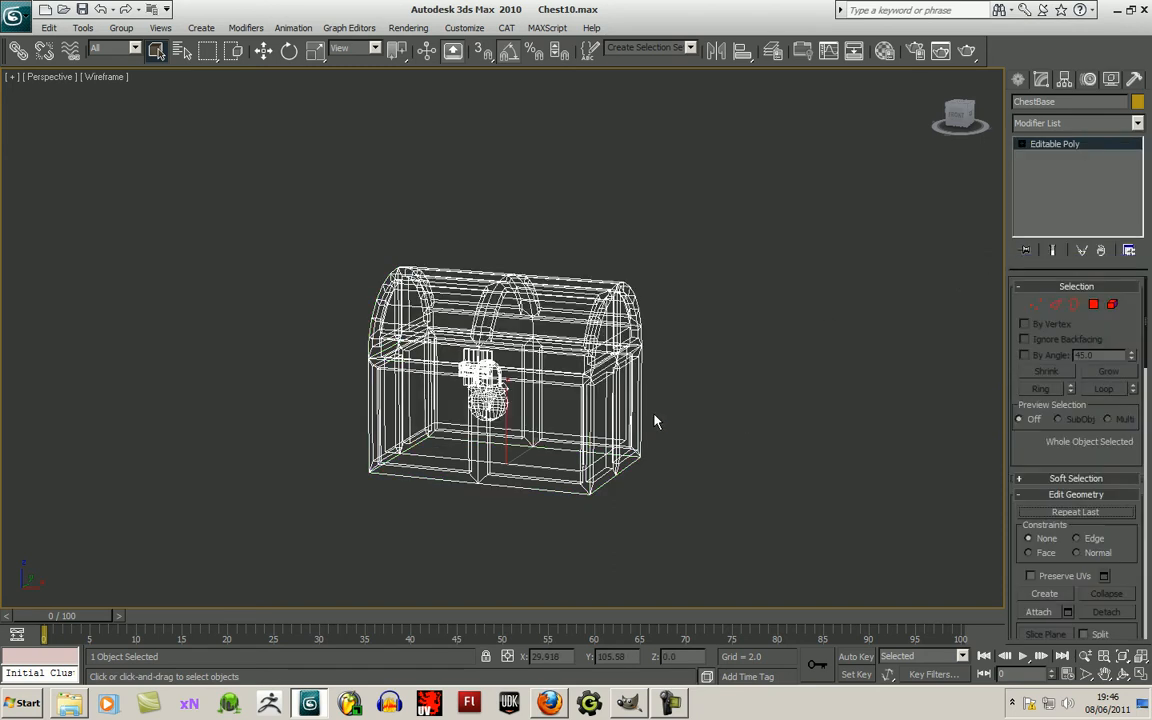
Deselect the chest and set the Perspective viewport's shading to Smooth + Highlights.
click(756, 332)
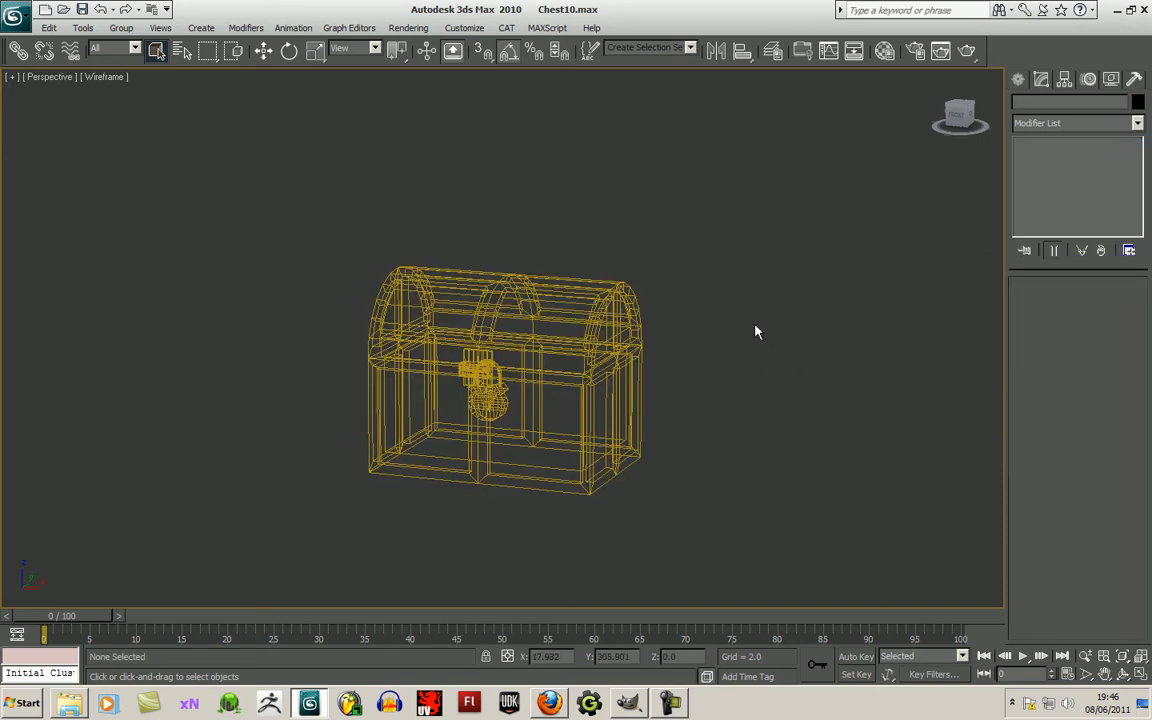
click(110, 77)
click(141, 95)
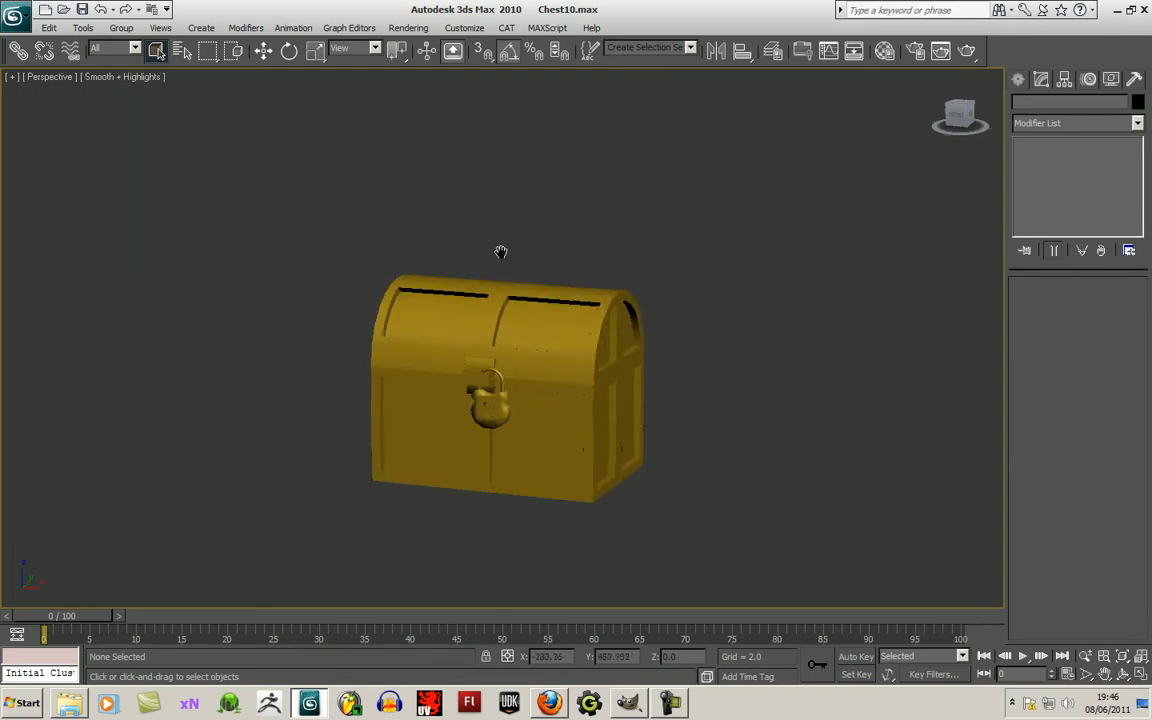
Select the chest and assign a Bitmap map to the Diffuse Color of the first material, 01 - Default.
click(528, 317)
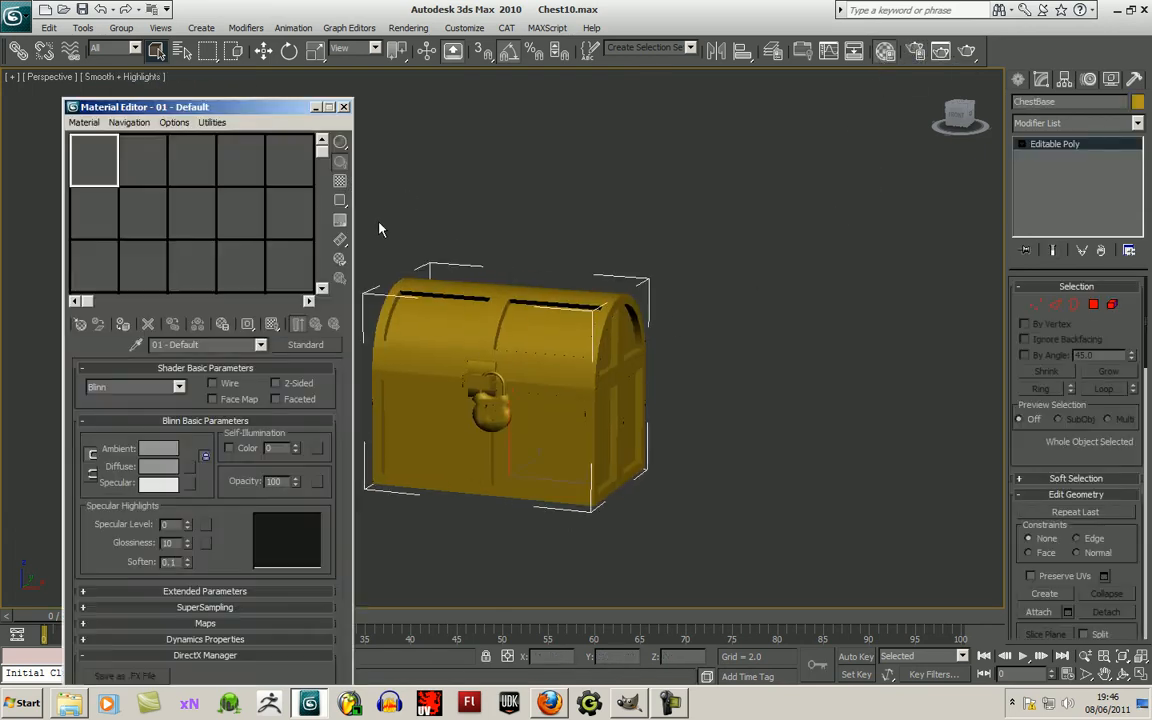
click(205, 623)
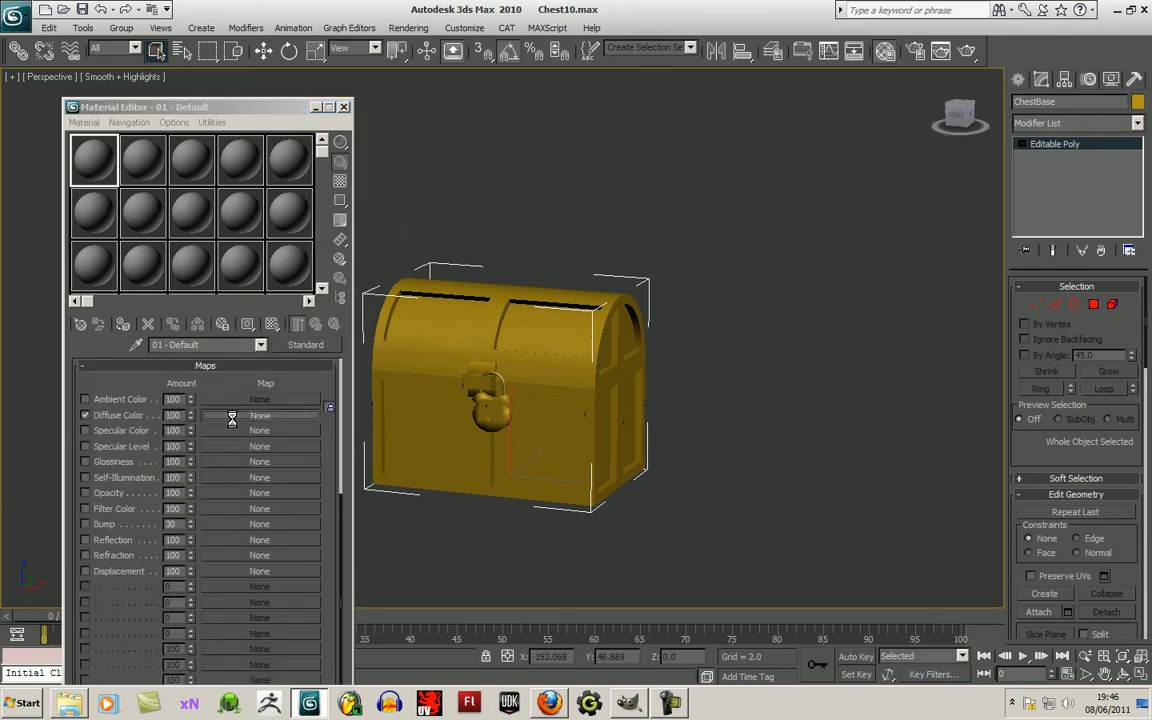
click(259, 446)
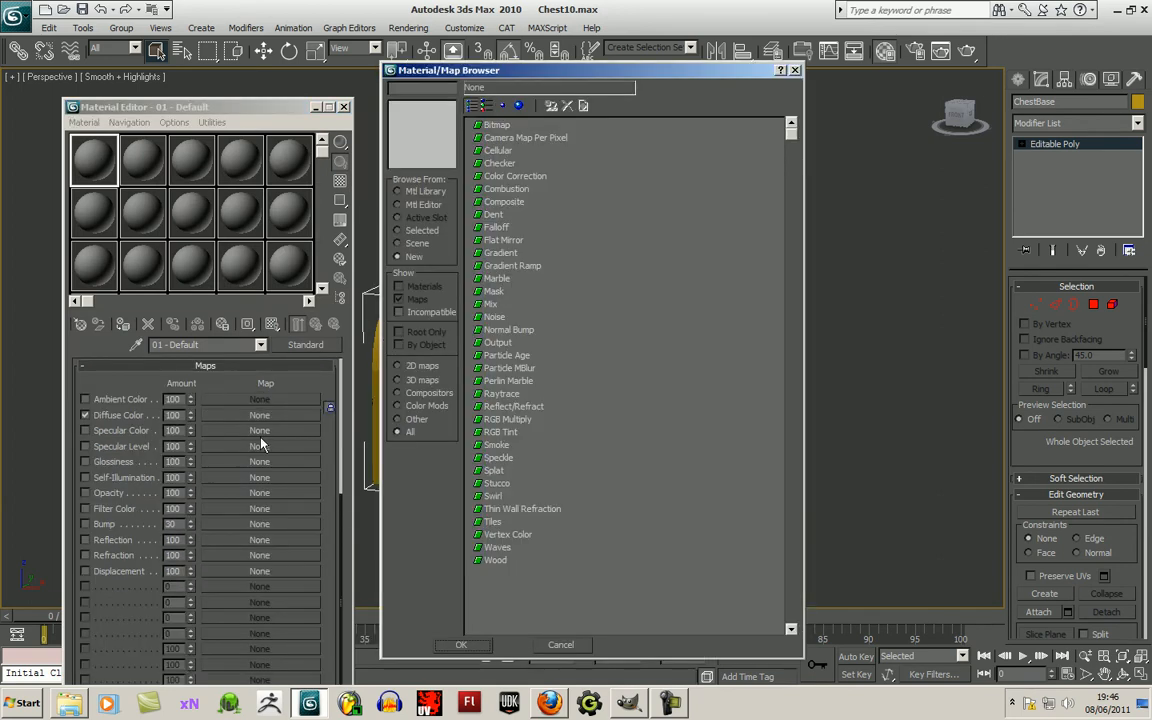
click(494, 126)
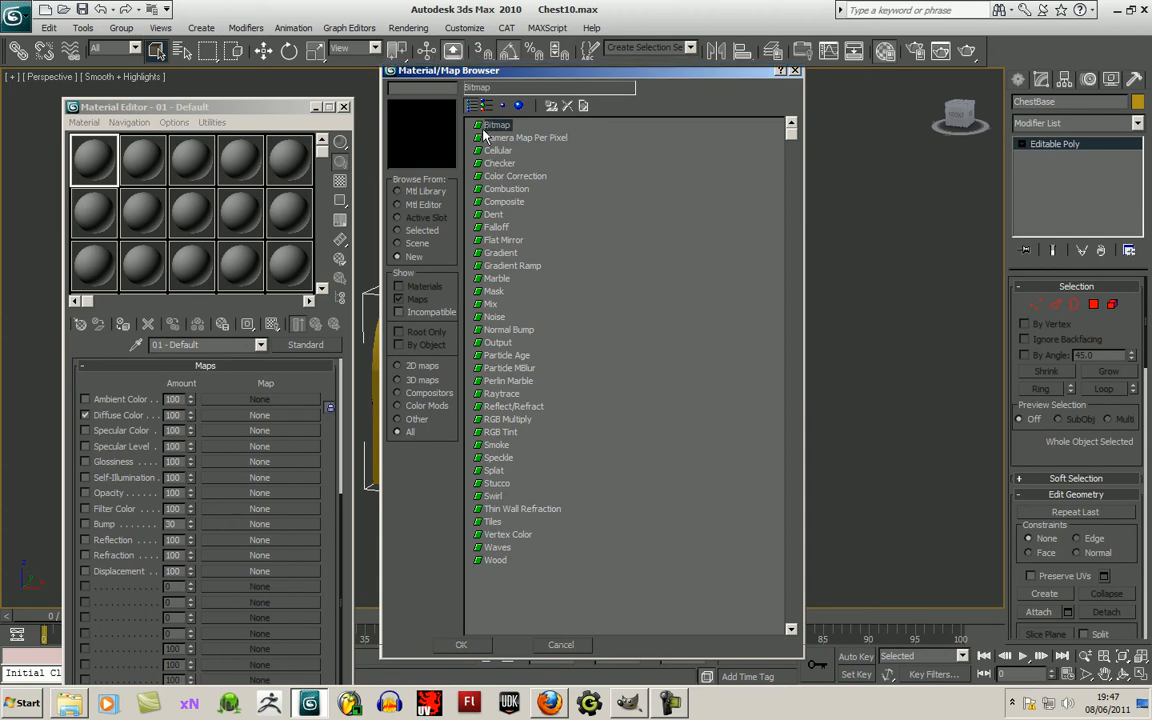
double_click(490, 127)
Load the JPEG image Test-Pattern from the Desktop as the diffuse bitmap.
click(225, 58)
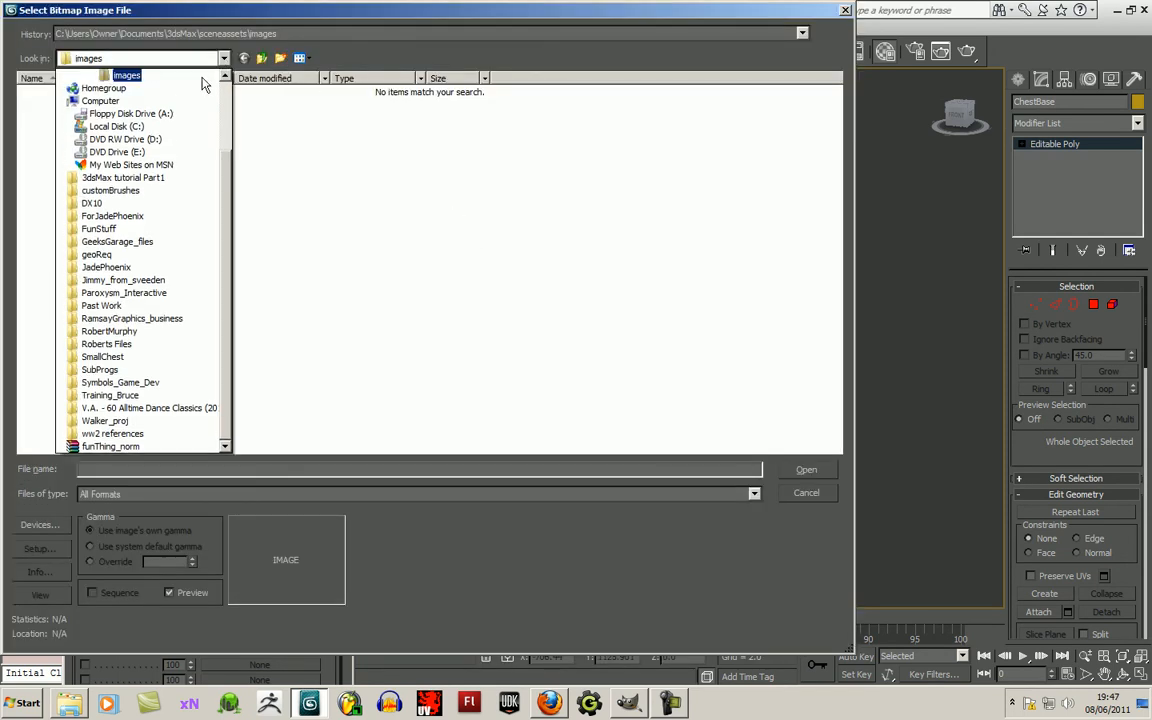
scroll(210, 130, up, 3)
click(112, 76)
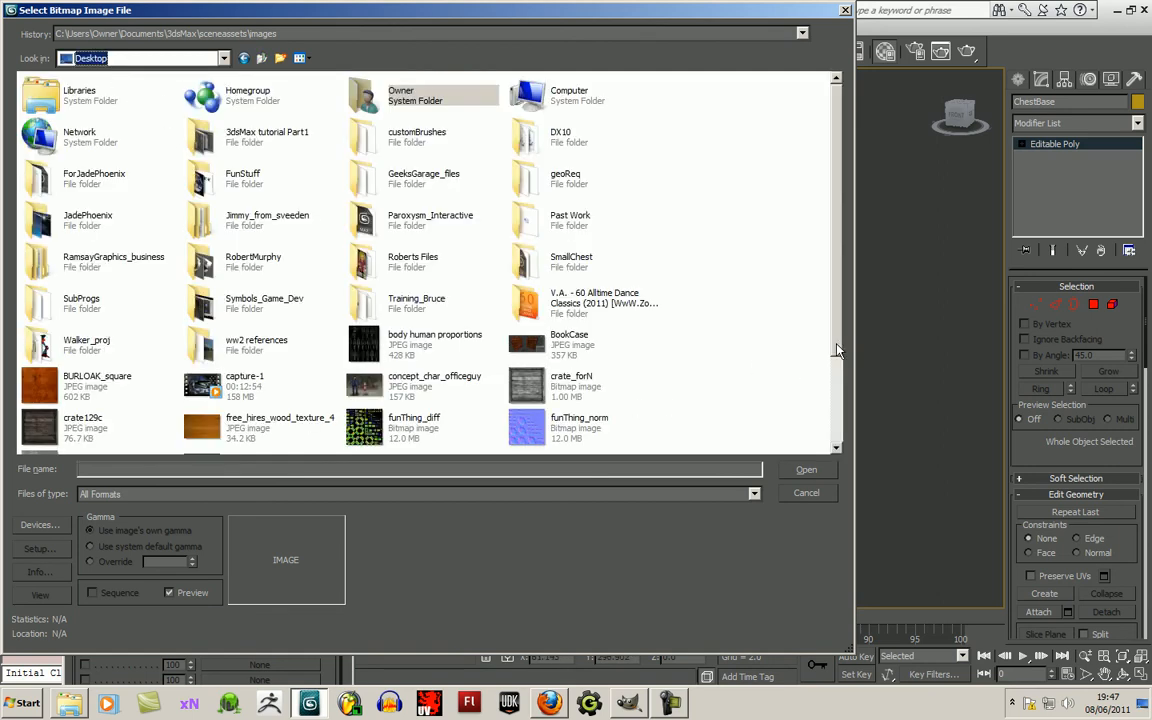
scroll(700, 380, down, 2)
click(213, 437)
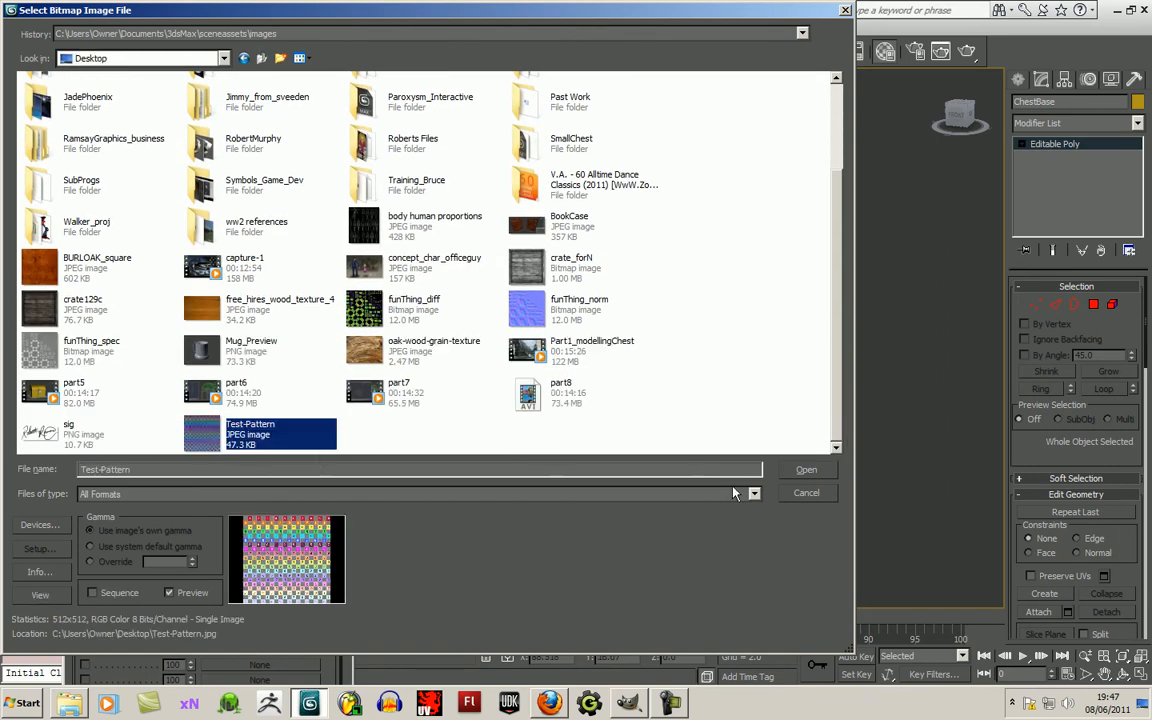
click(806, 470)
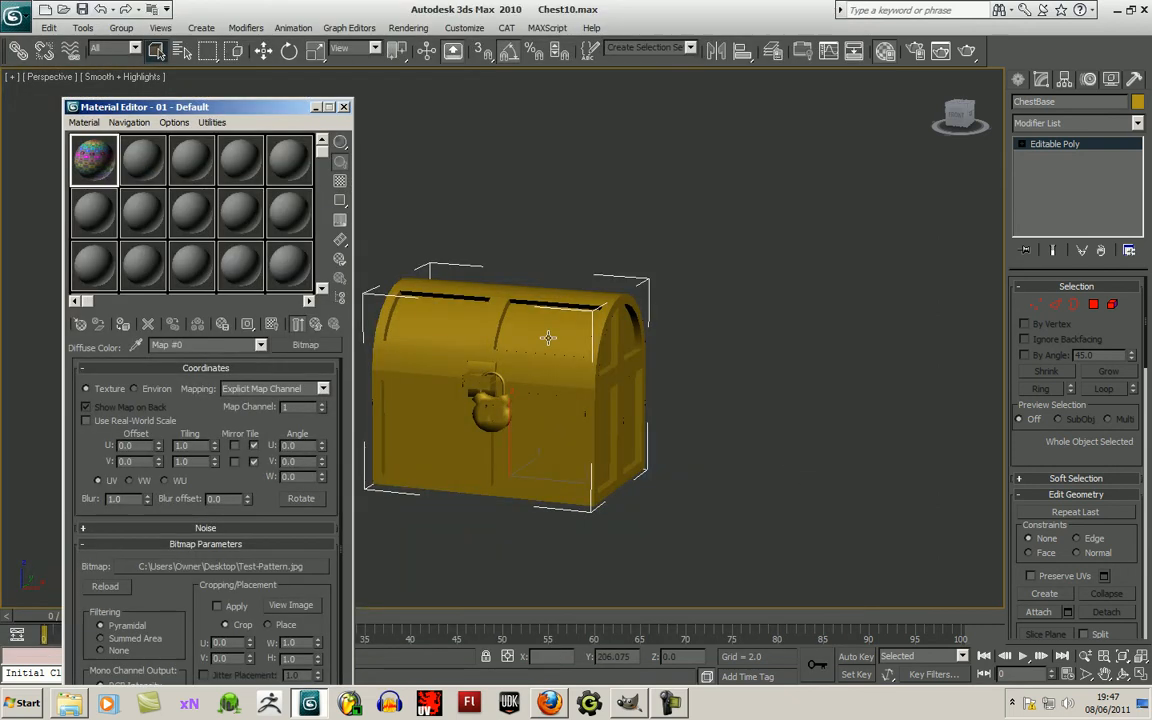
Assign the test-pattern material to the chest, show its map in the viewport, and close the Material Editor.
click(123, 326)
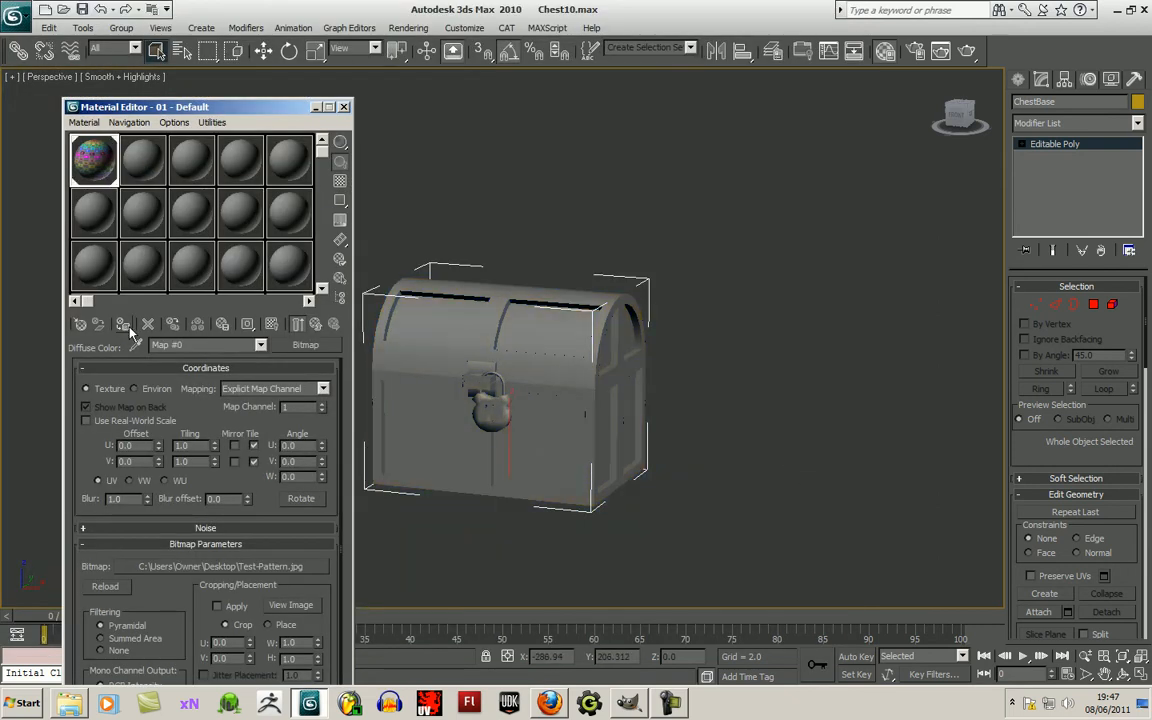
click(272, 325)
click(343, 107)
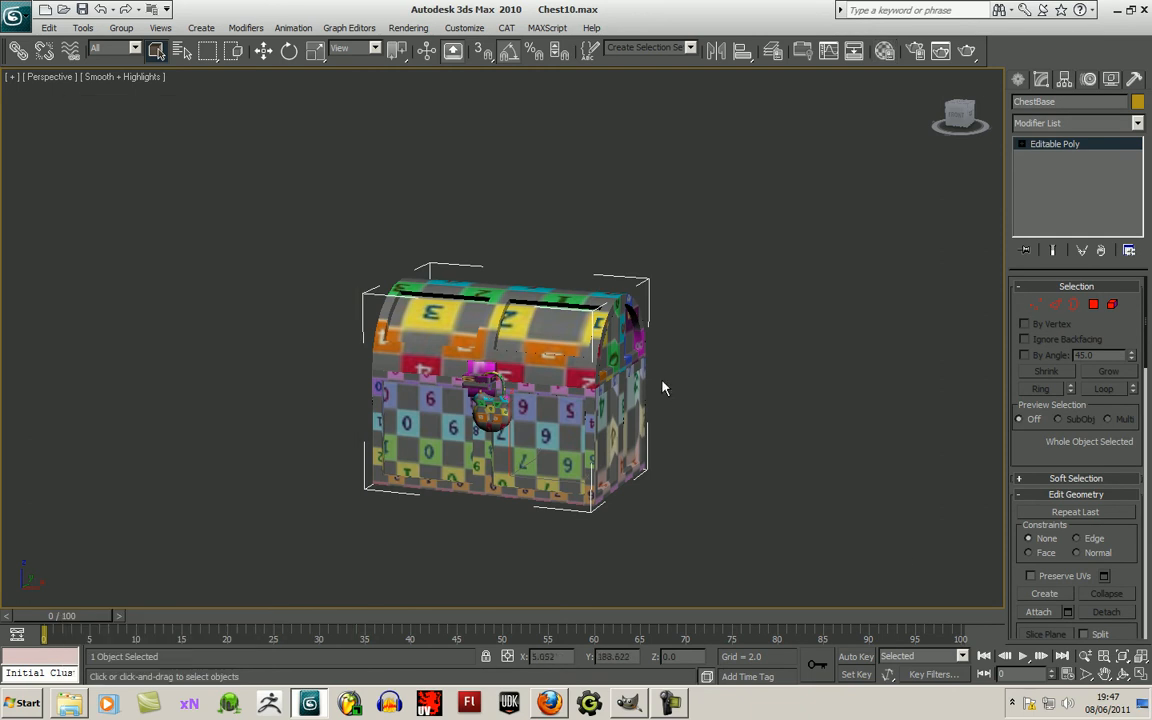
Examine the test pattern on the chest's front, lid, sides and padlock for stretching and checker size.
click(1123, 674)
drag(512, 376, 680, 338)
drag(565, 380, 682, 404)
drag(528, 431, 329, 437)
scroll(509, 437, up, 6)
scroll(508, 457, up, 4)
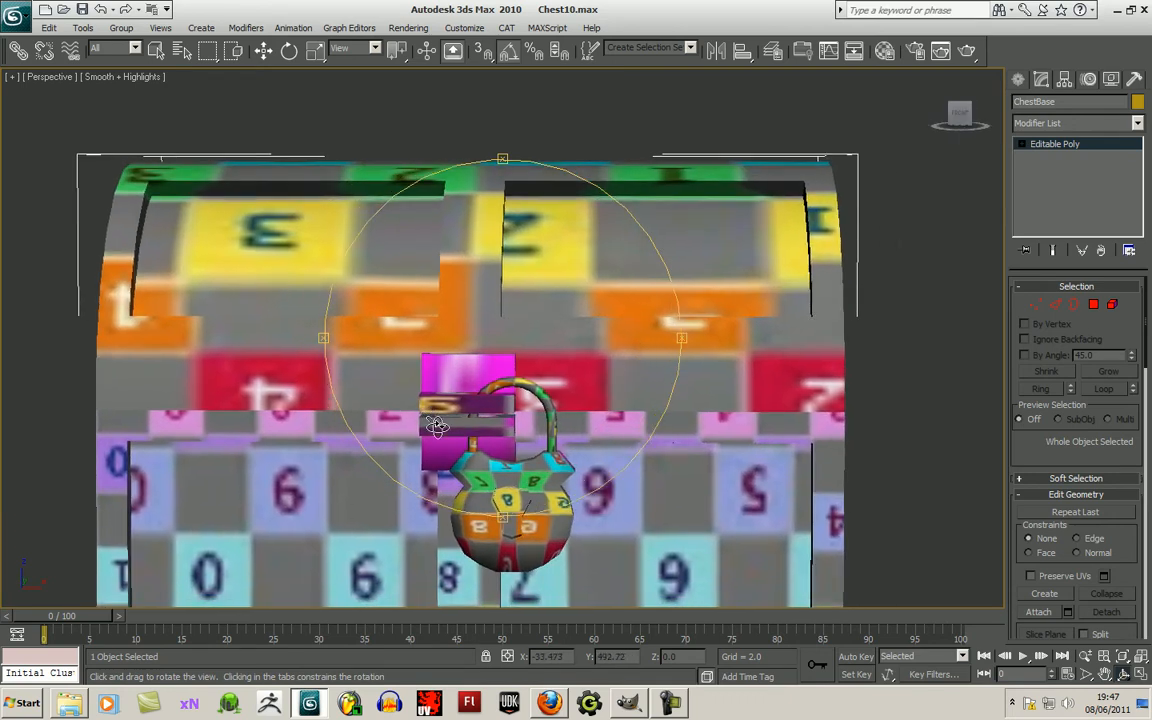
drag(551, 469, 541, 435)
drag(598, 468, 546, 403)
drag(563, 530, 371, 462)
scroll(401, 465, down, 7)
drag(458, 453, 446, 410)
scroll(446, 410, up, 5)
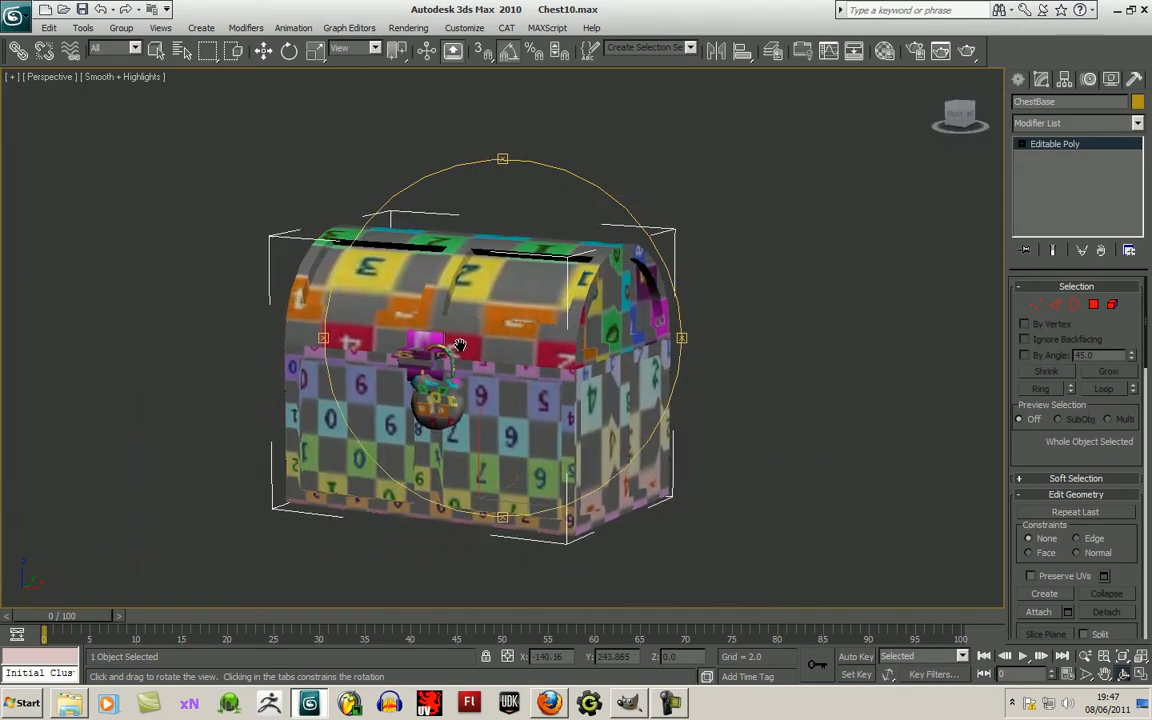
Deselect the chest and save the scene as the new version Chest11.max.
click(263, 50)
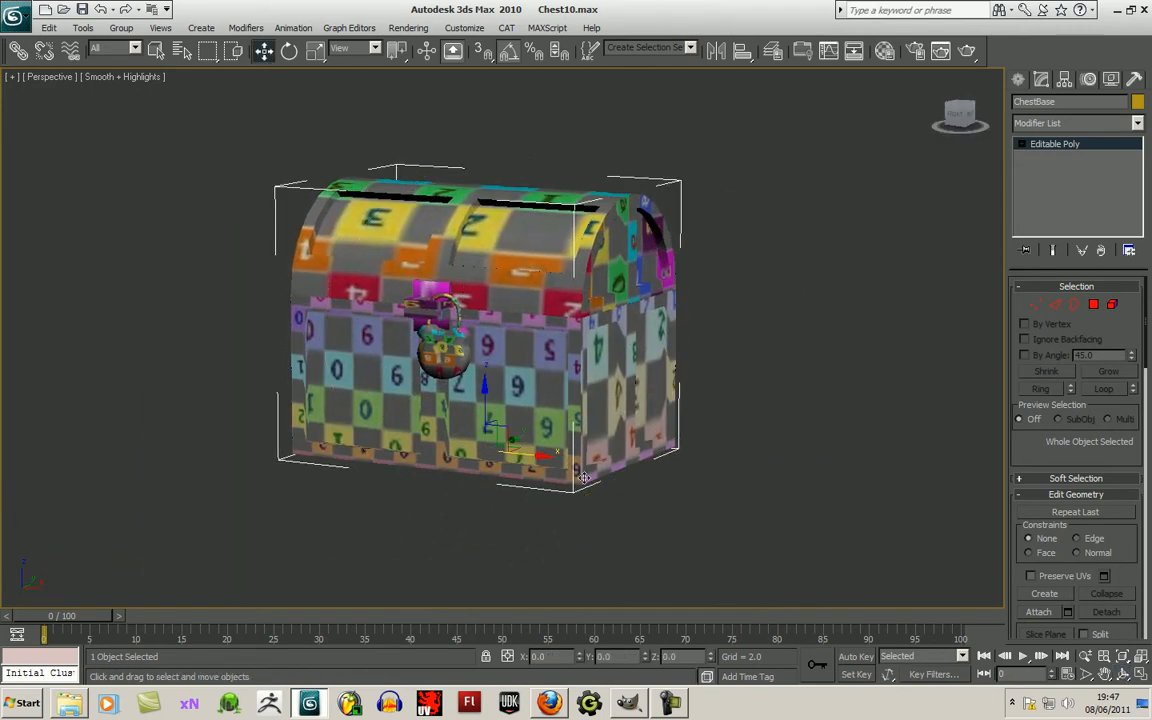
click(672, 706)
click(696, 616)
click(964, 223)
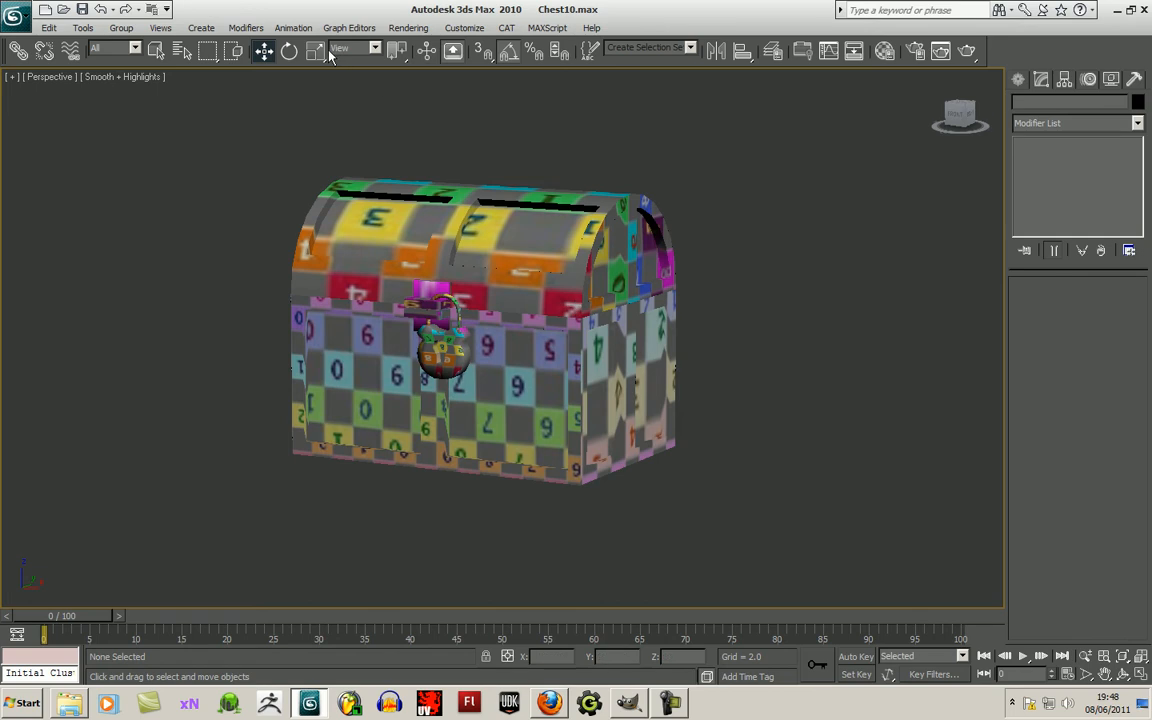
click(83, 9)
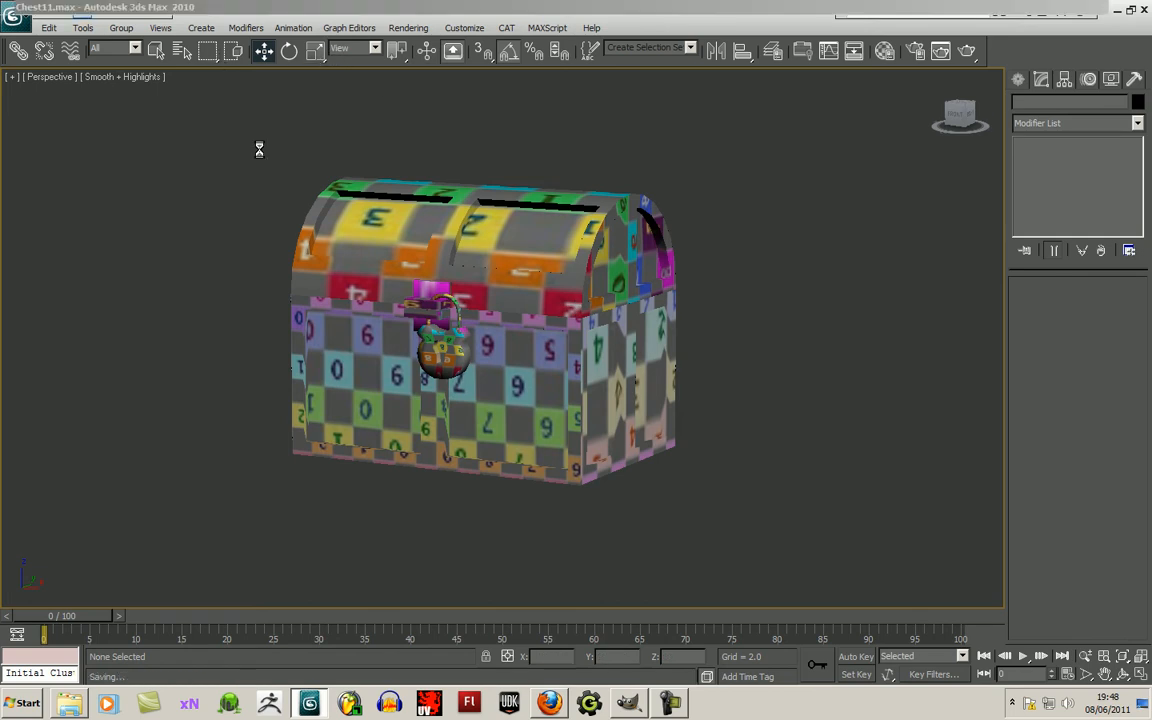
Select the chest and start exporting it, with the Desktop as the save location.
click(539, 338)
scroll(660, 365, down, 3)
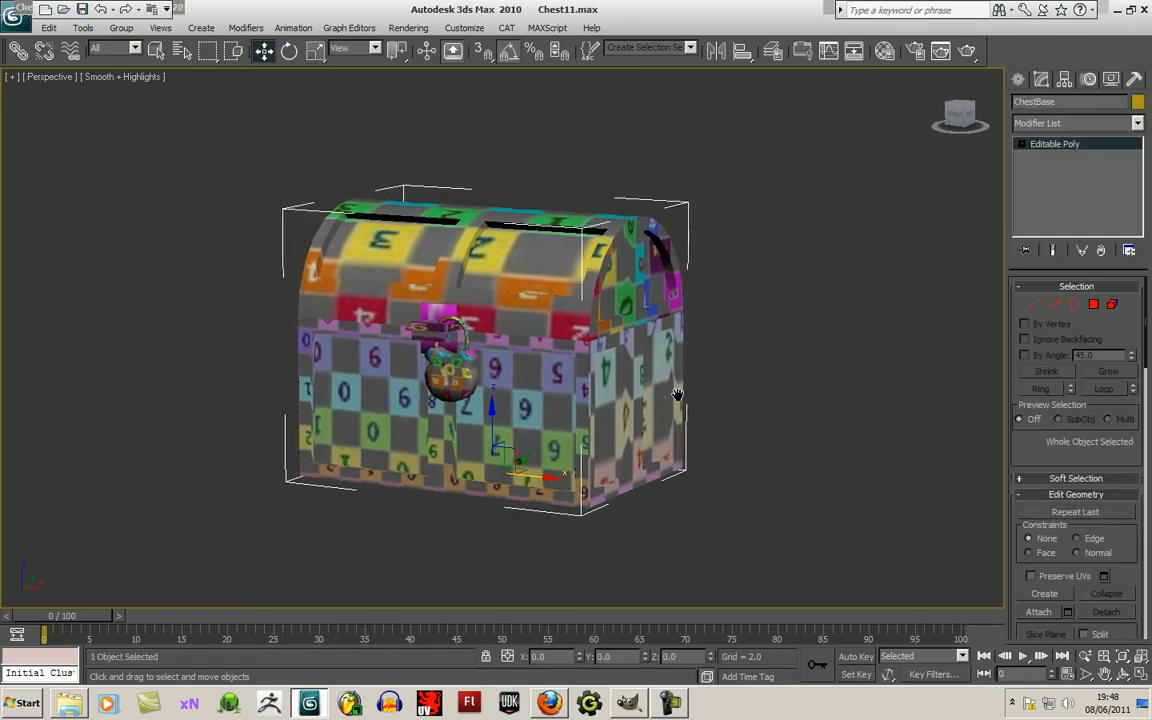
click(20, 20)
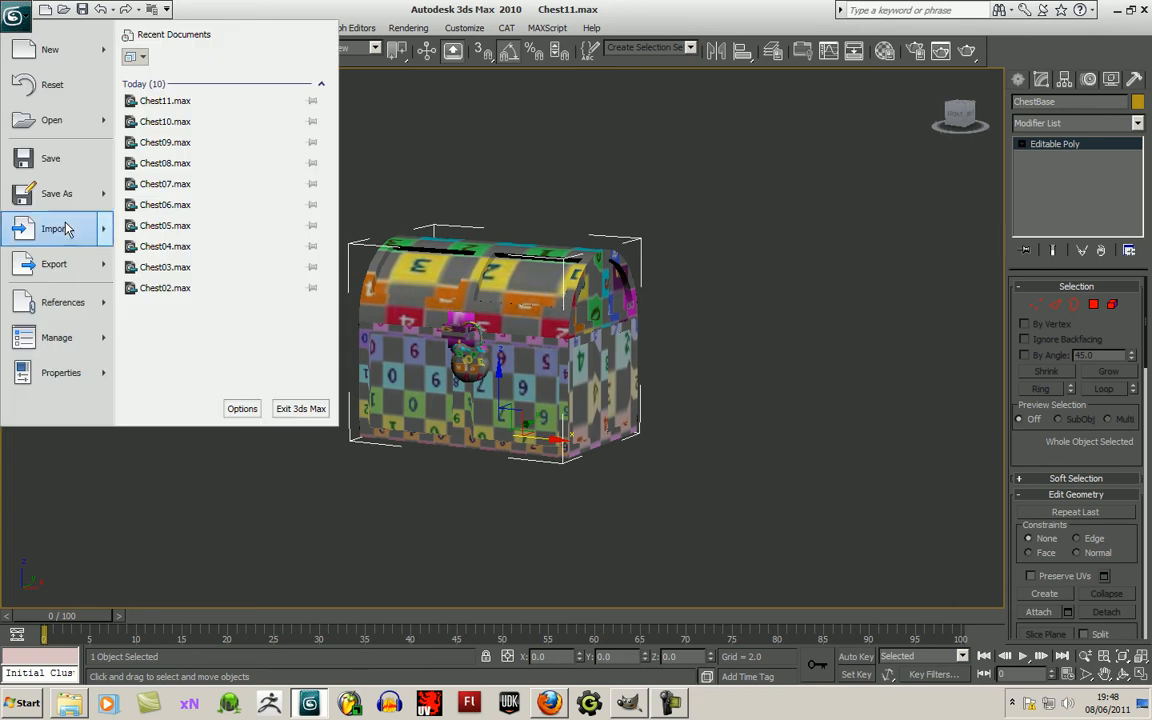
mouse_move(77, 264)
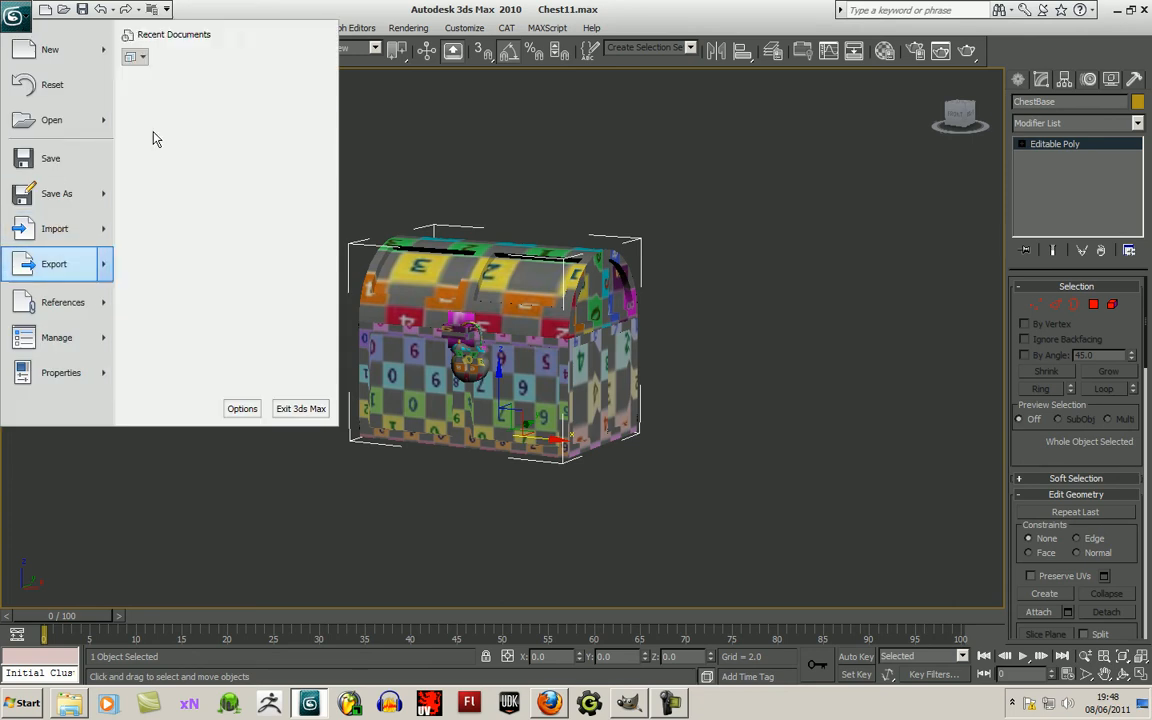
click(142, 127)
click(215, 33)
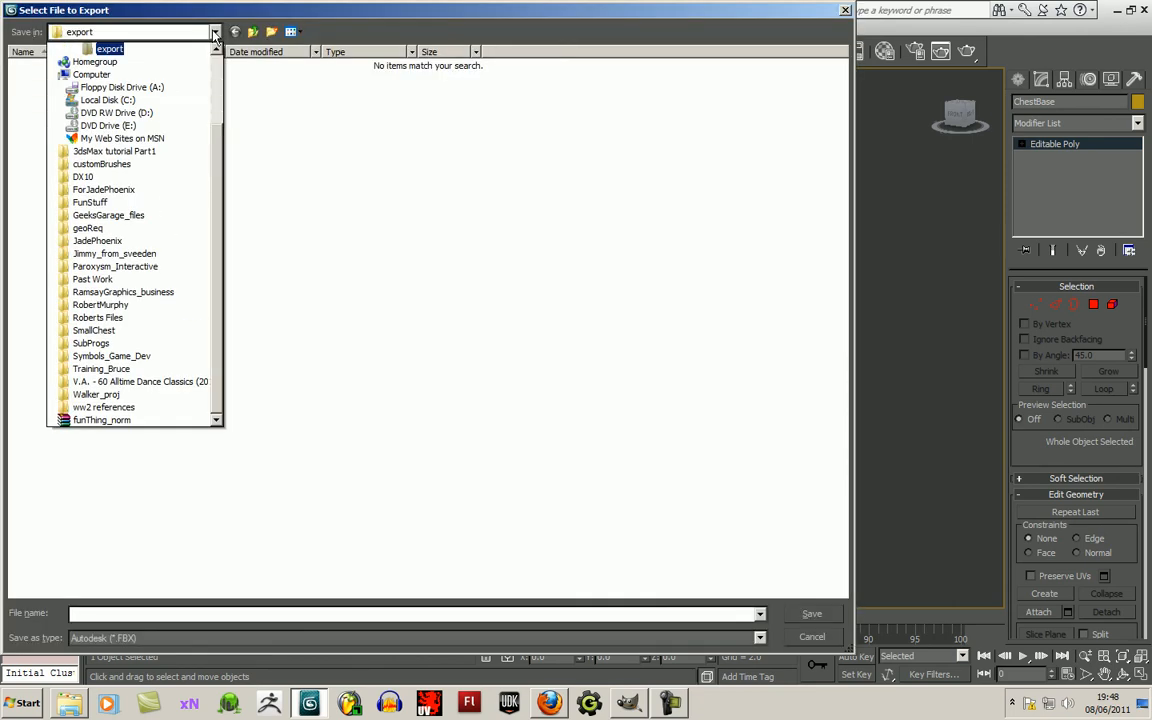
scroll(219, 146, up, 3)
click(147, 58)
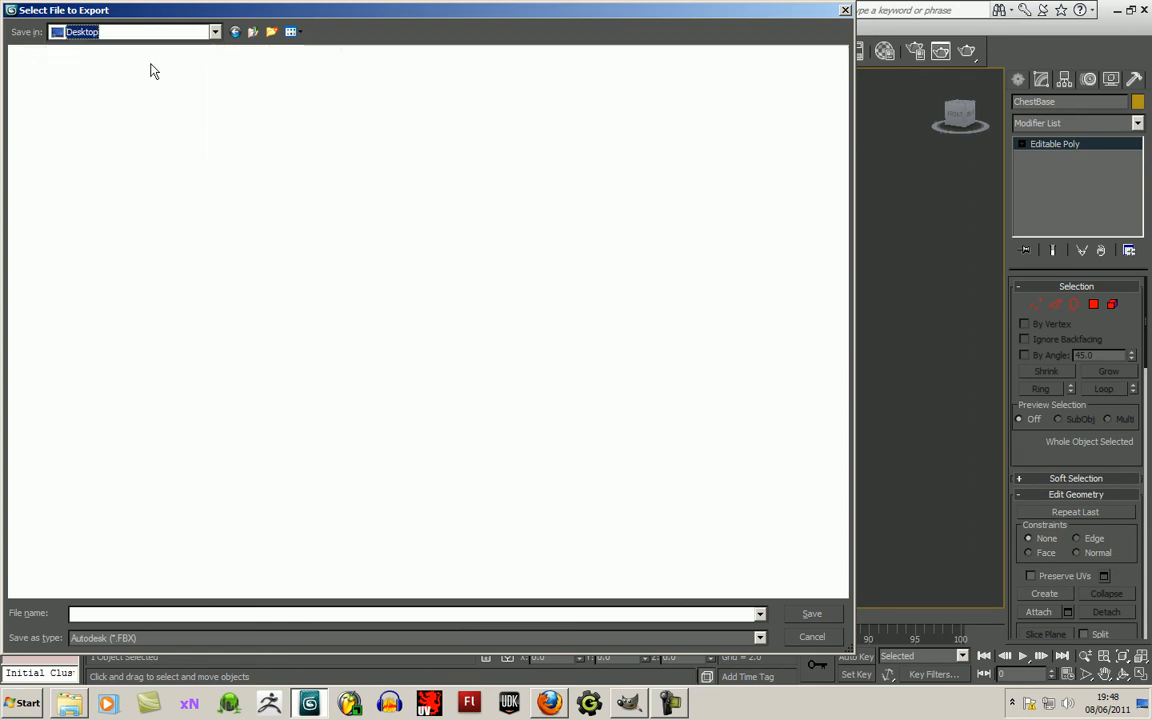
Export the chest to the SmallChest folder in gw::OBJ-Exporter (*.OBJ) format, keeping the default export options with quad faces.
click(180, 638)
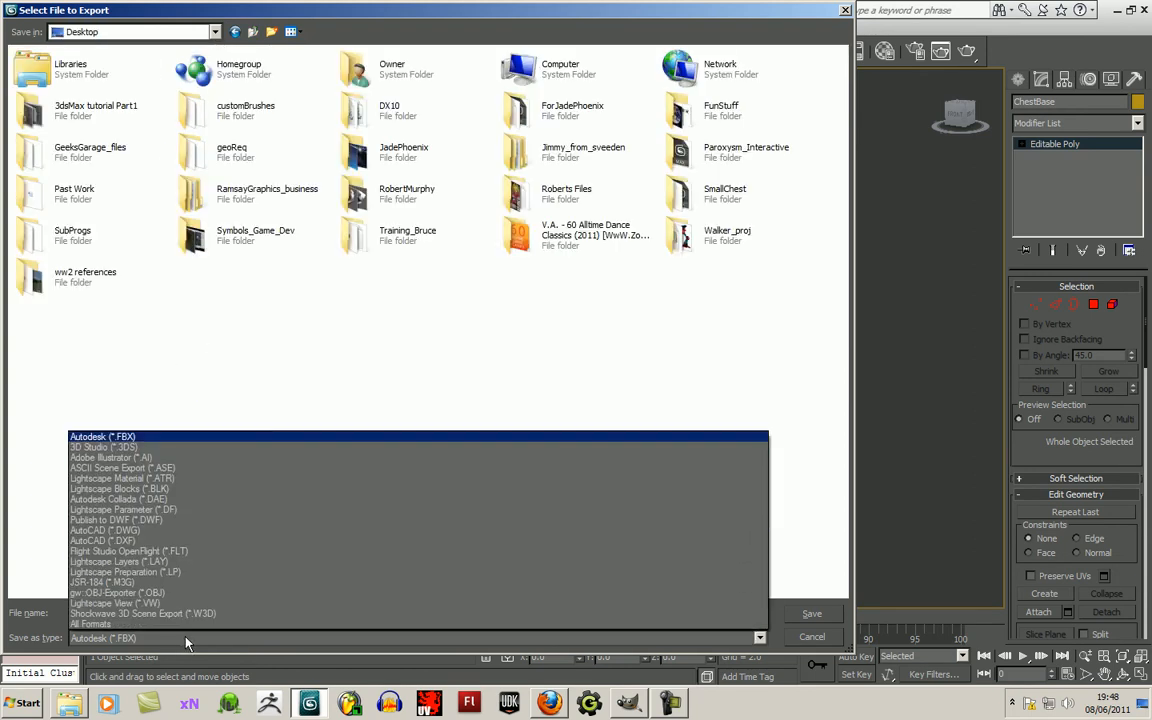
click(195, 593)
click(193, 613)
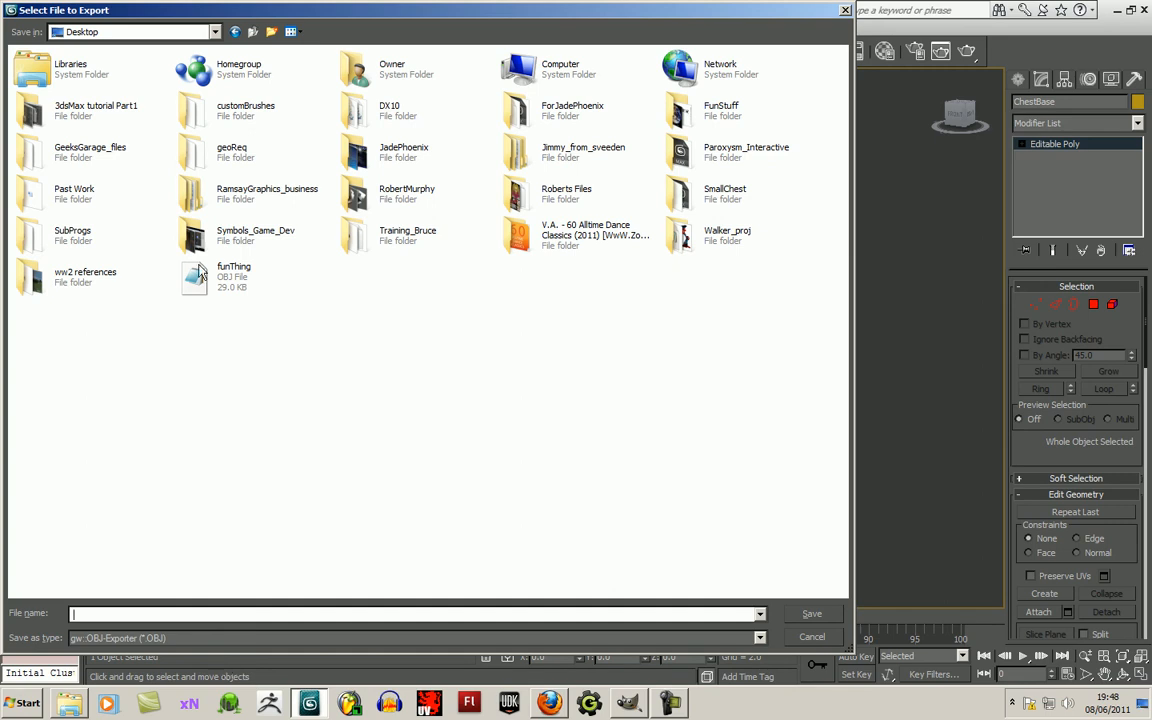
double_click(679, 196)
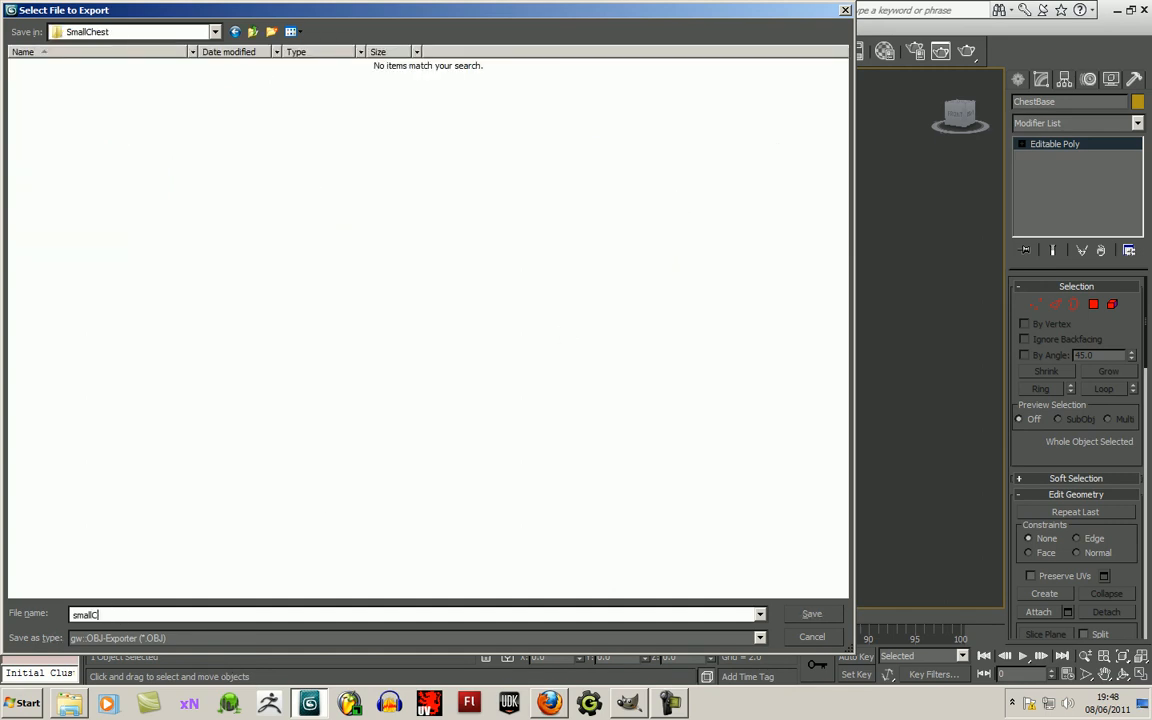
key(Return)
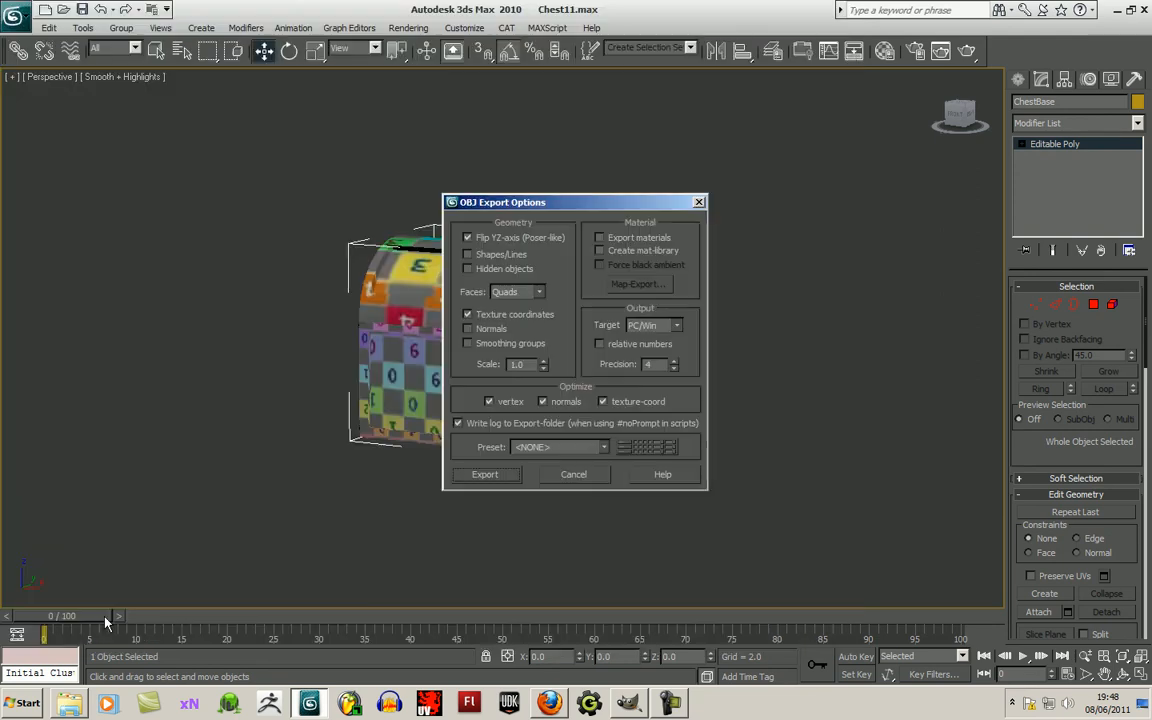
click(490, 476)
click(752, 477)
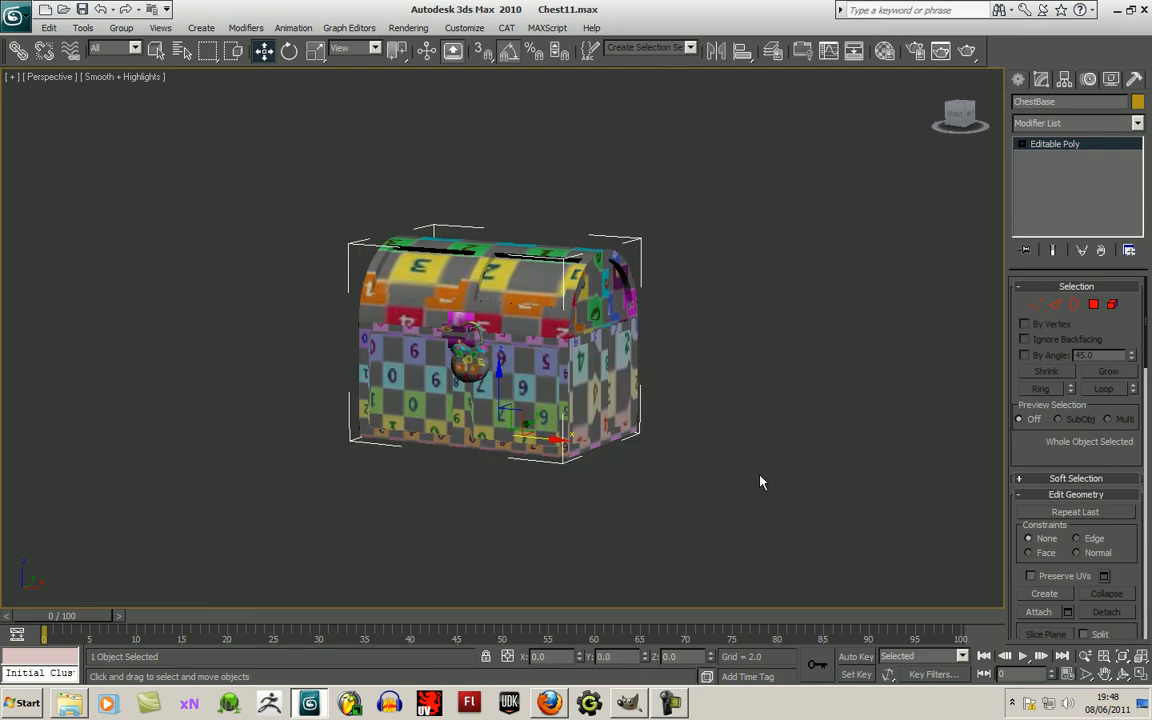
Minimize 3ds Max, switch to Firefox, and search Google for "tatoo UV painting".
click(1118, 10)
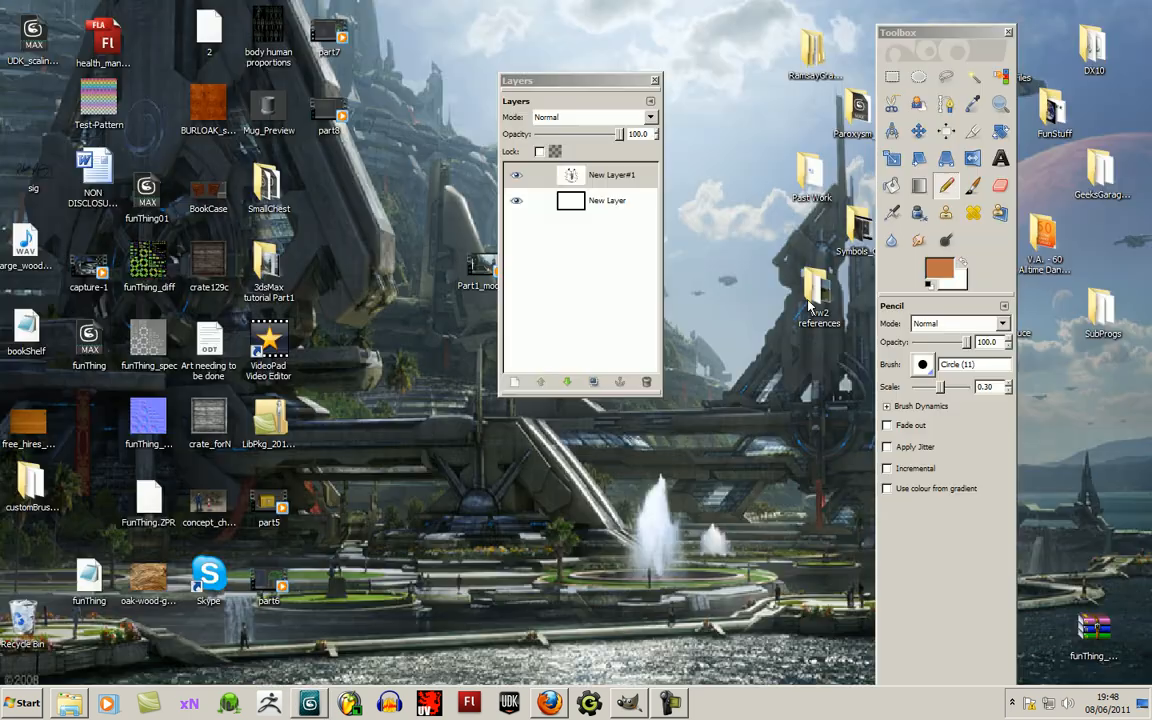
click(550, 703)
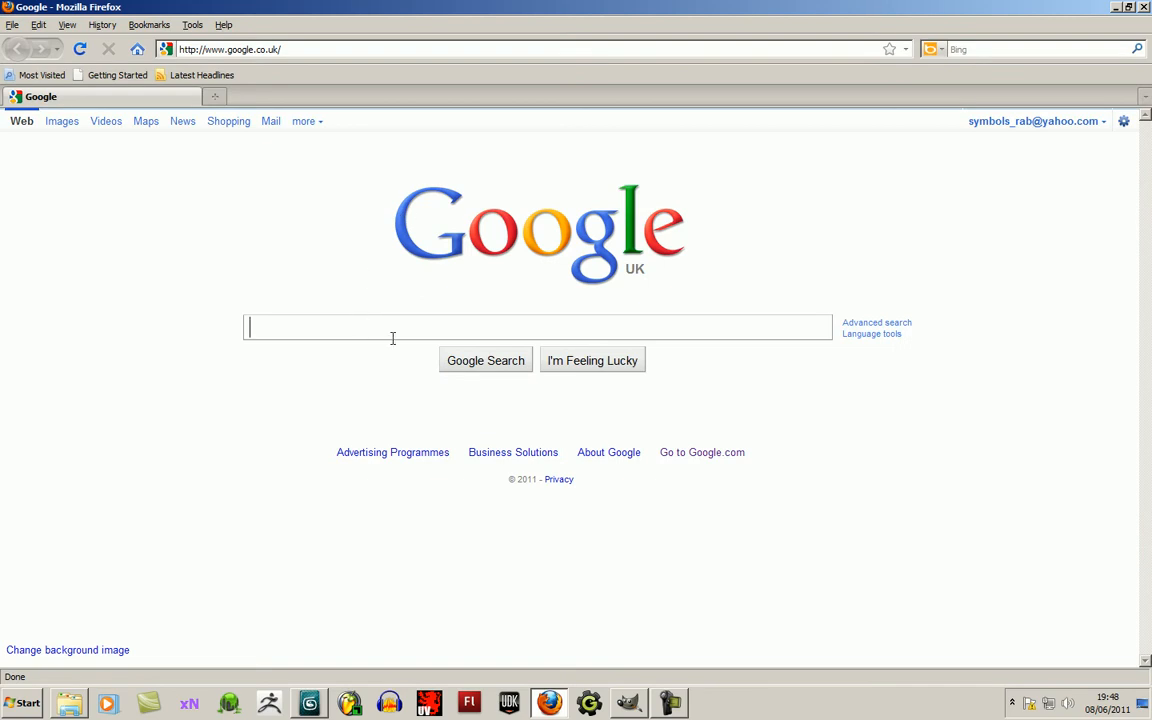
text(tat)
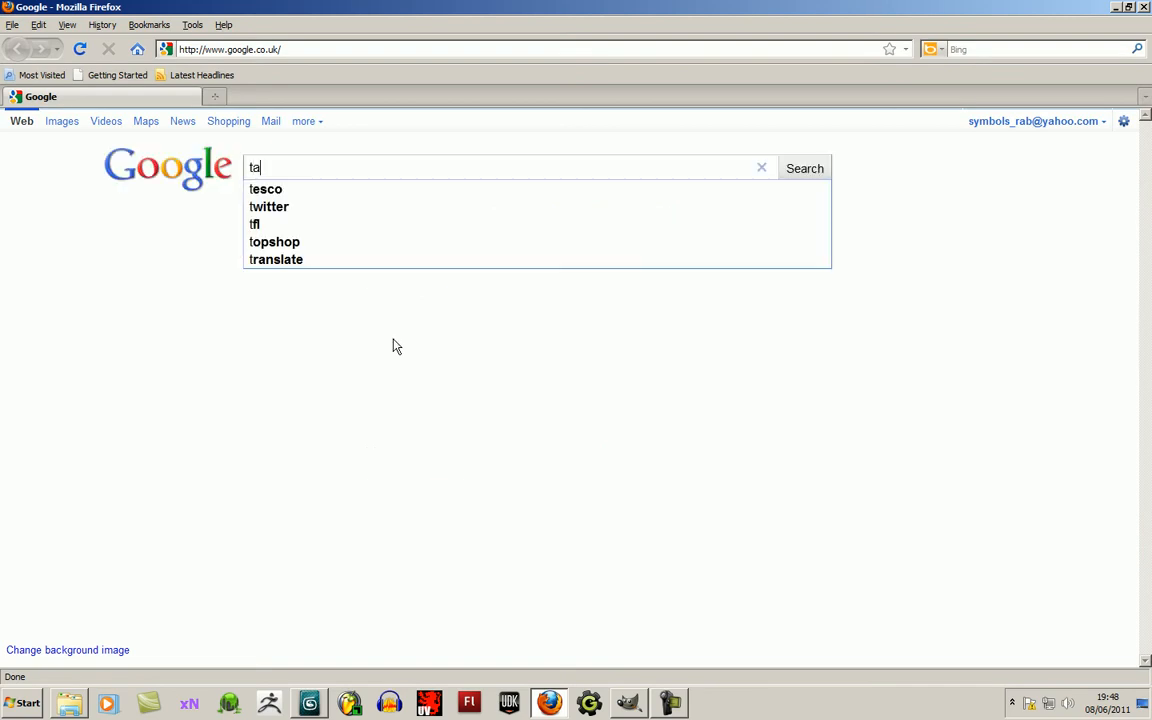
key(BackSpace)
key(BackSpace)
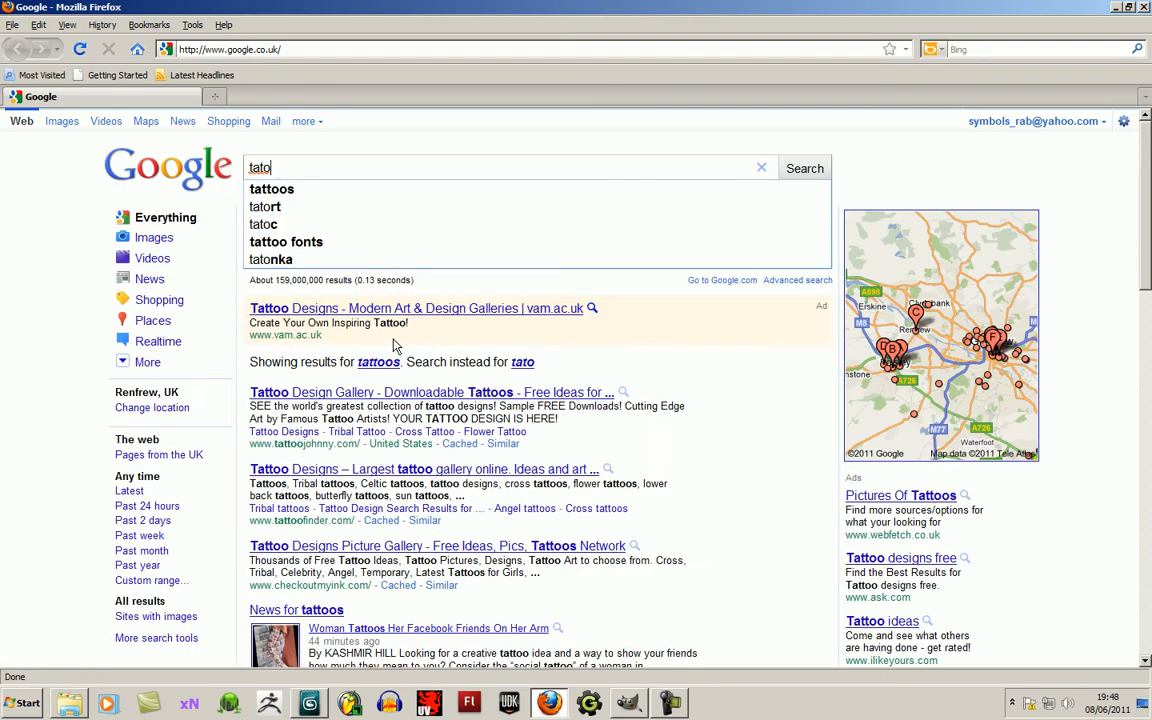
text(oo )
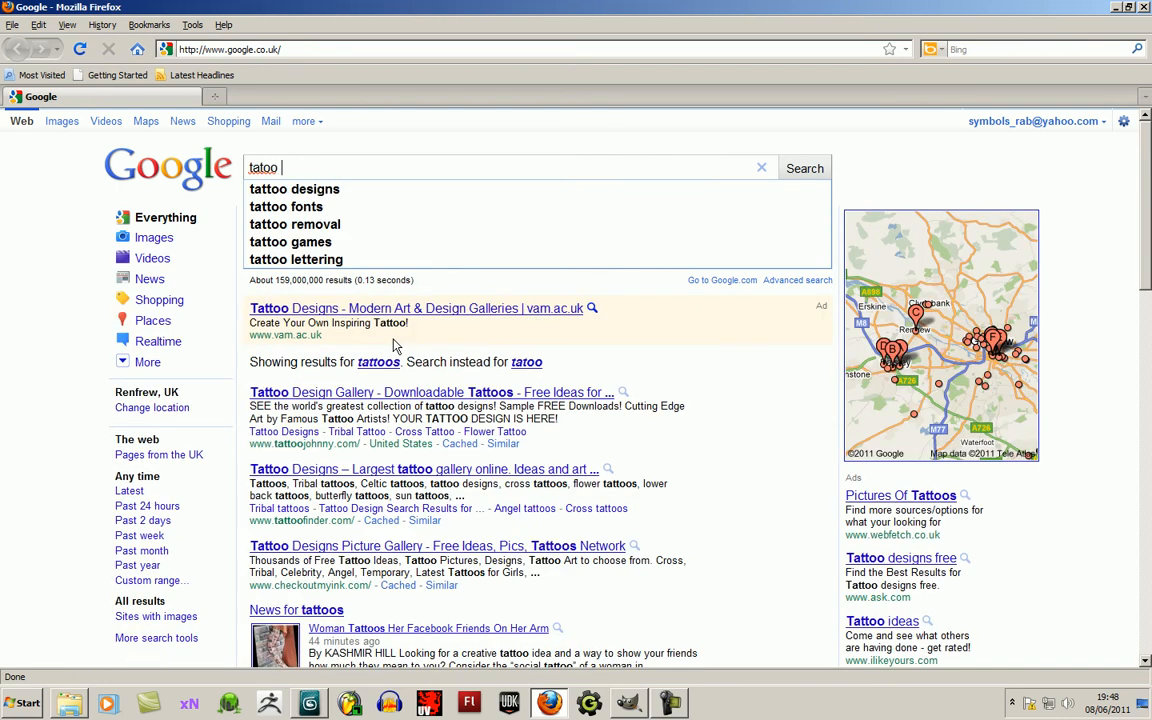
text(UV painting)
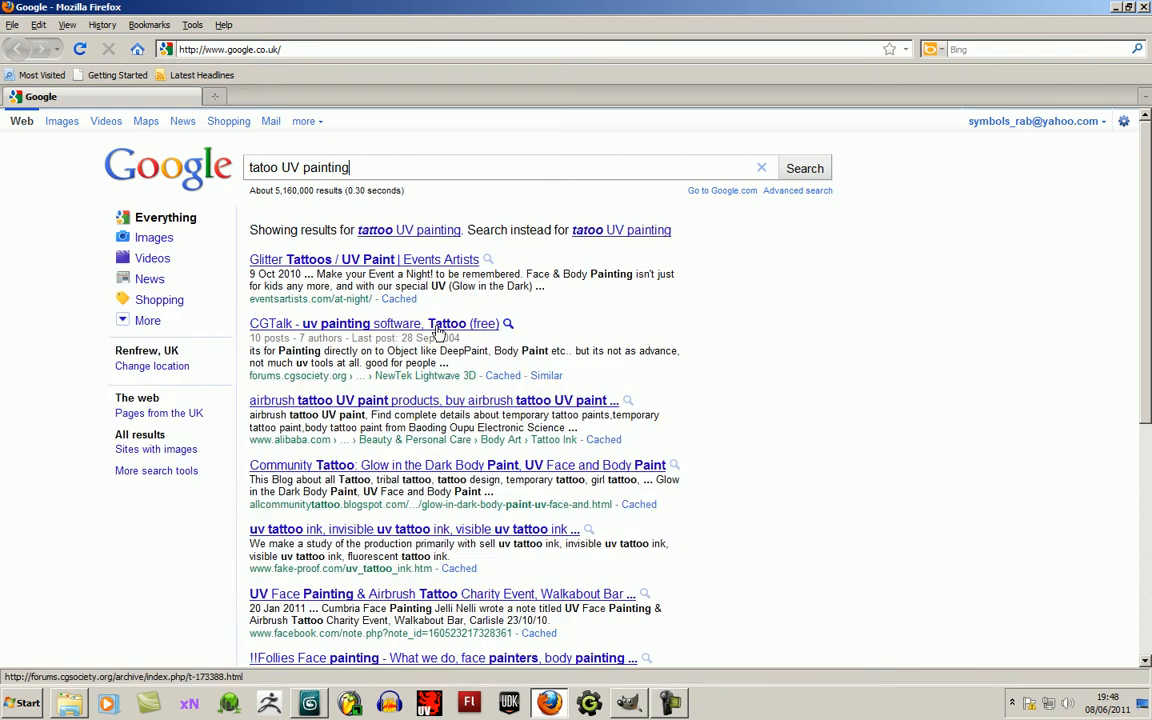
scroll(430, 405, down, 2)
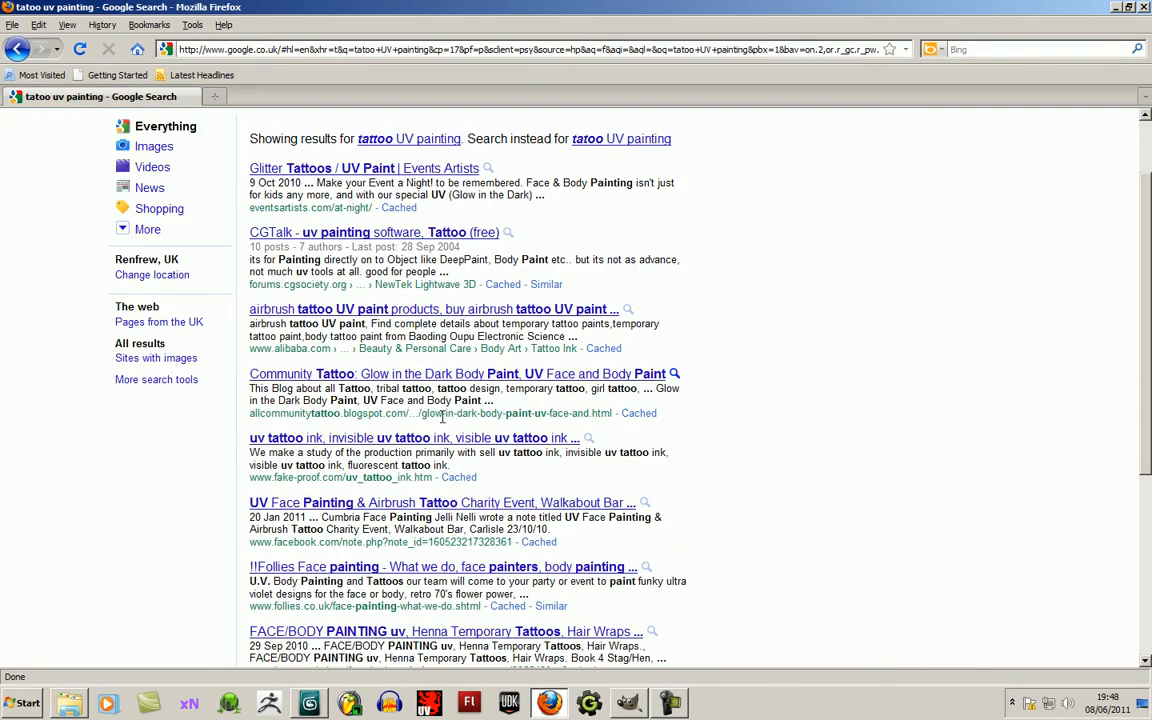
Change the Google search to "tatoo model painting".
scroll(441, 418, up, 2)
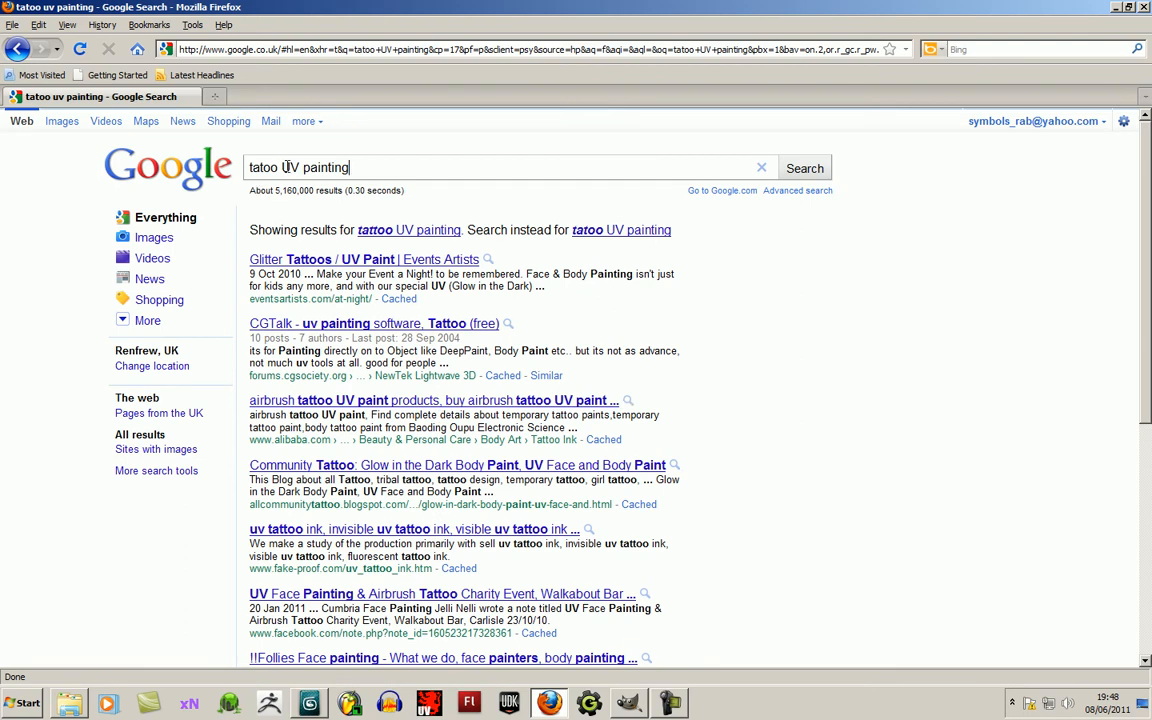
text(model)
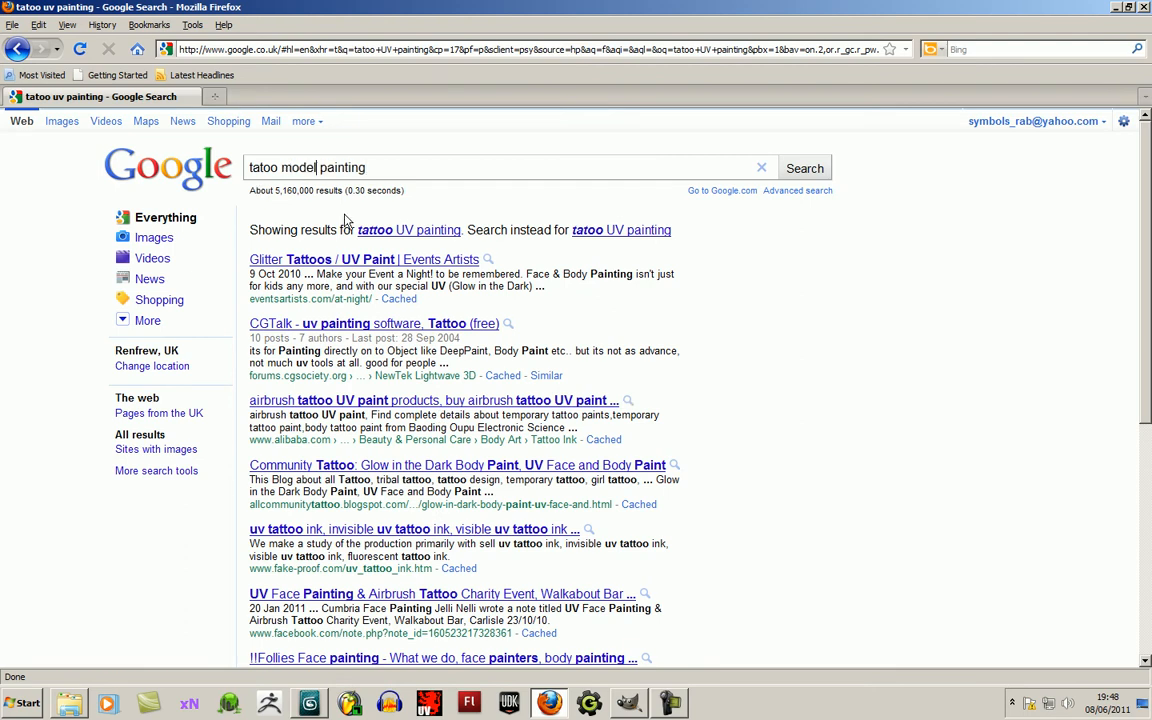
key(Return)
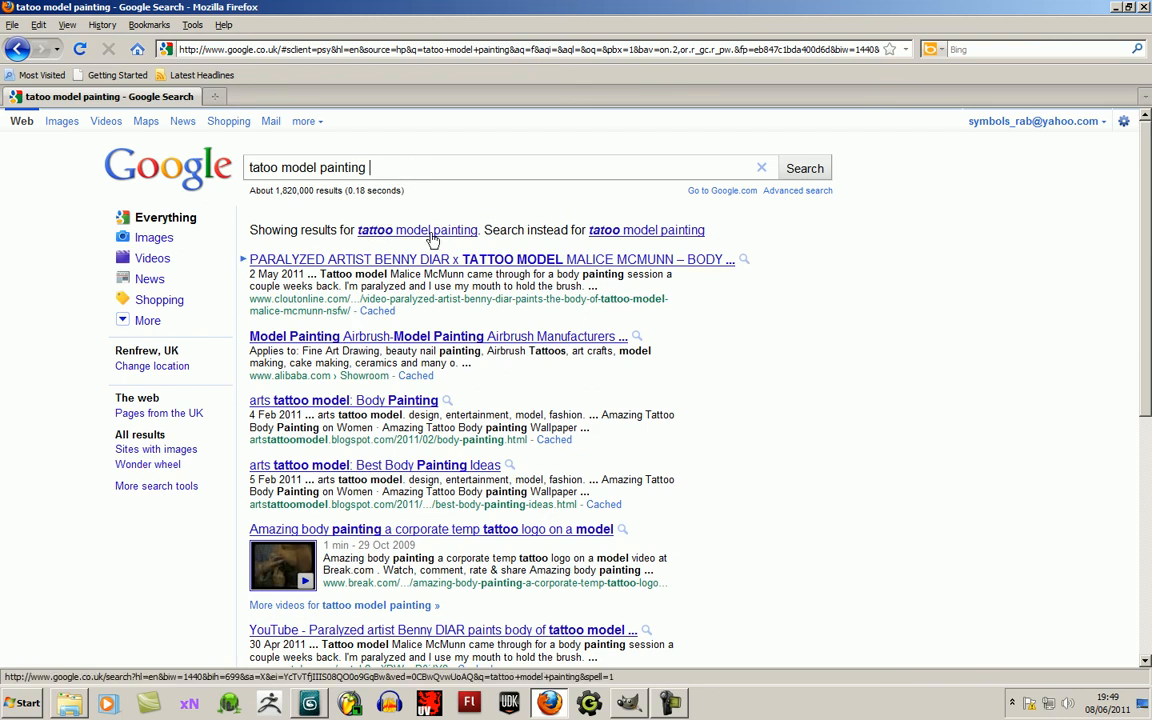
Extend the Google search to "tatoo model painting download" and look through the results for the Tattoo painting software.
text(download)
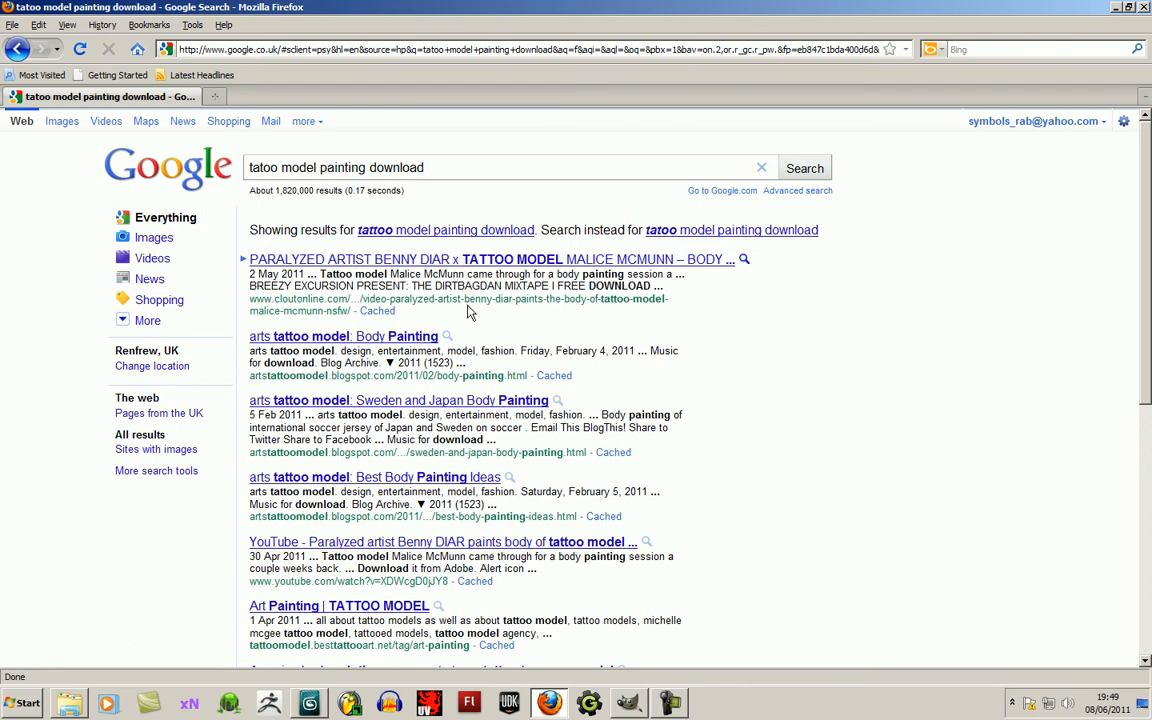
scroll(457, 310, down, 2)
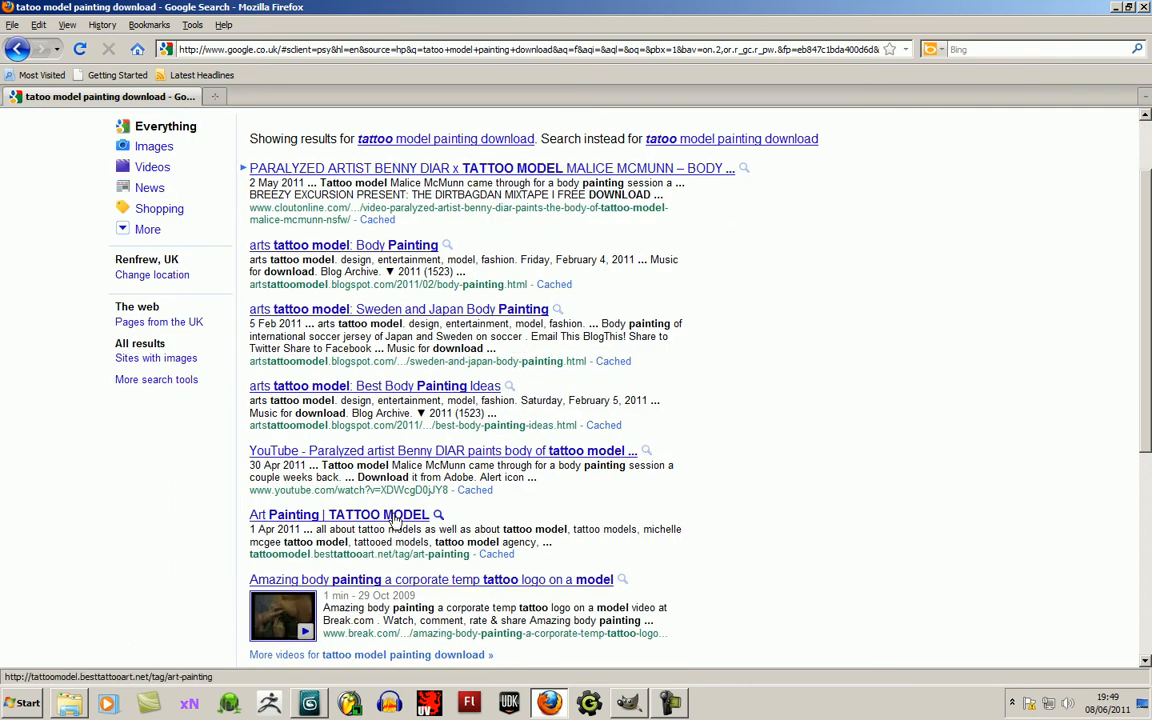
scroll(494, 439, down, 4)
scroll(492, 438, down, 4)
scroll(492, 441, up, 2)
scroll(492, 441, down, 2)
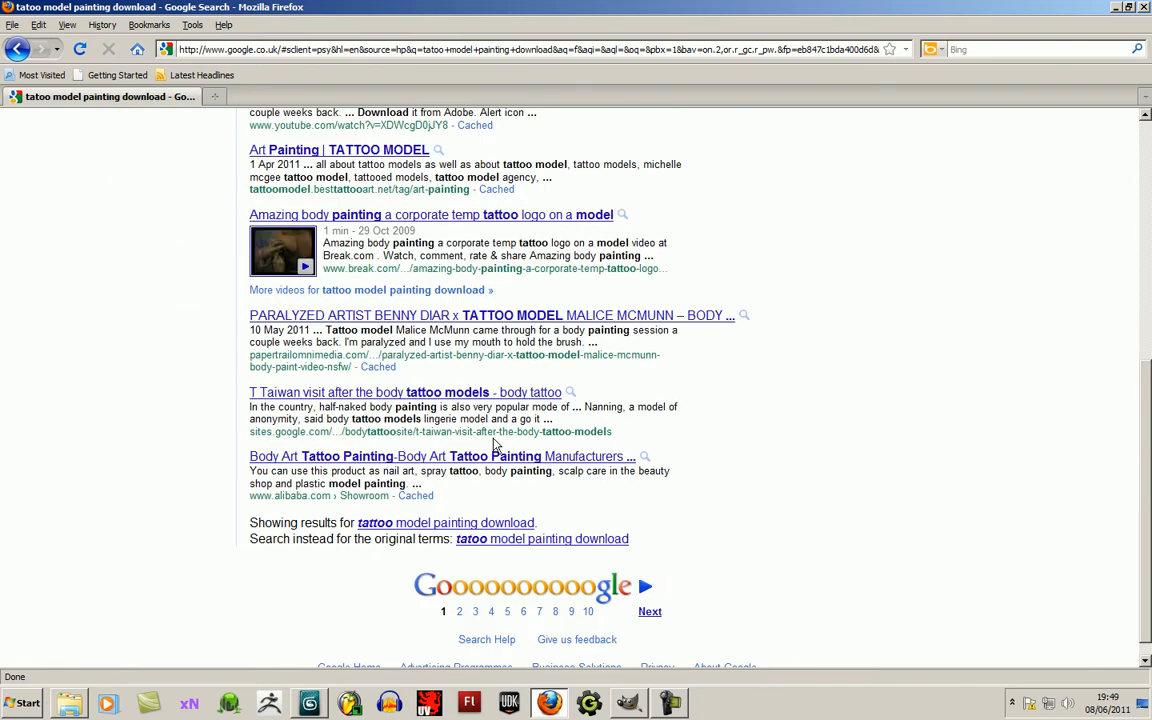
scroll(494, 437, up, 10)
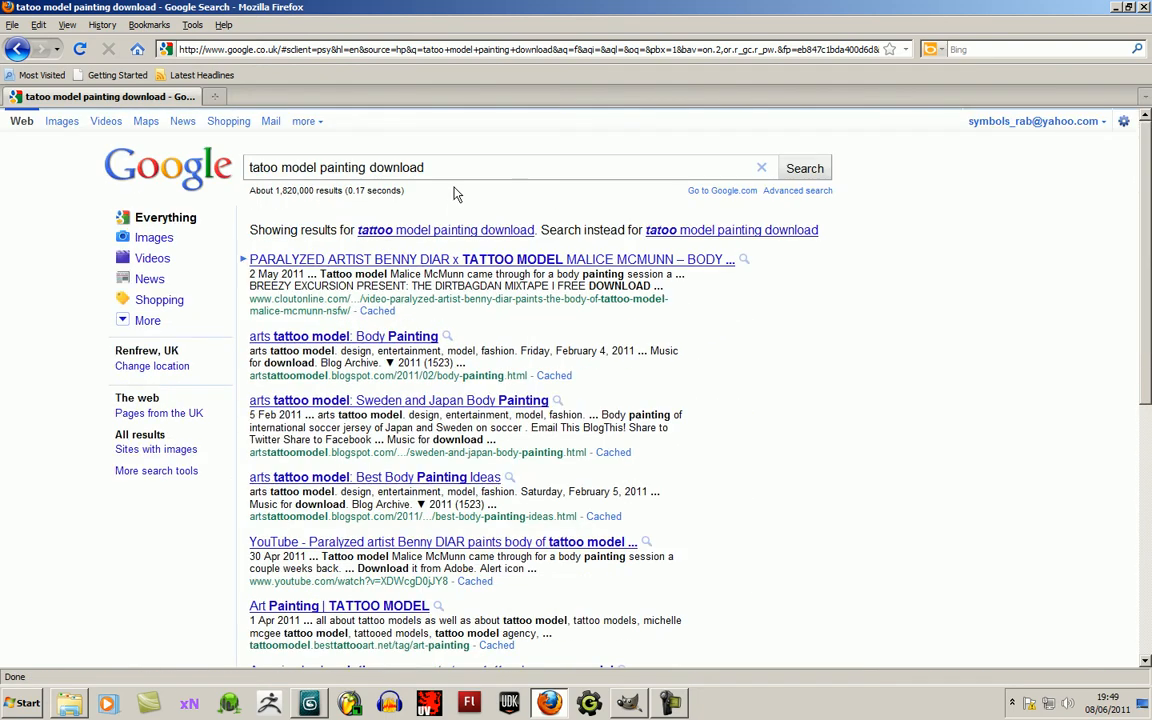
Add "vertex painter" to the search, check the Tattoo Artist page on Softpedia, and return to the results.
text(vertex painter)
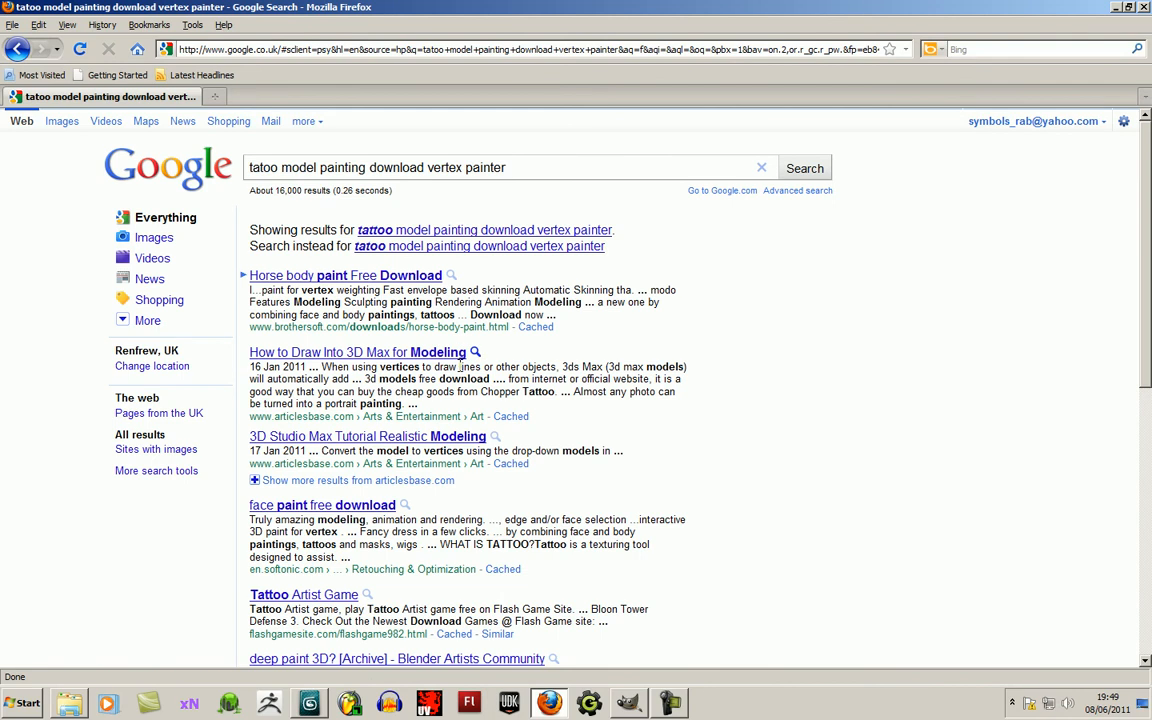
scroll(461, 366, down, 8)
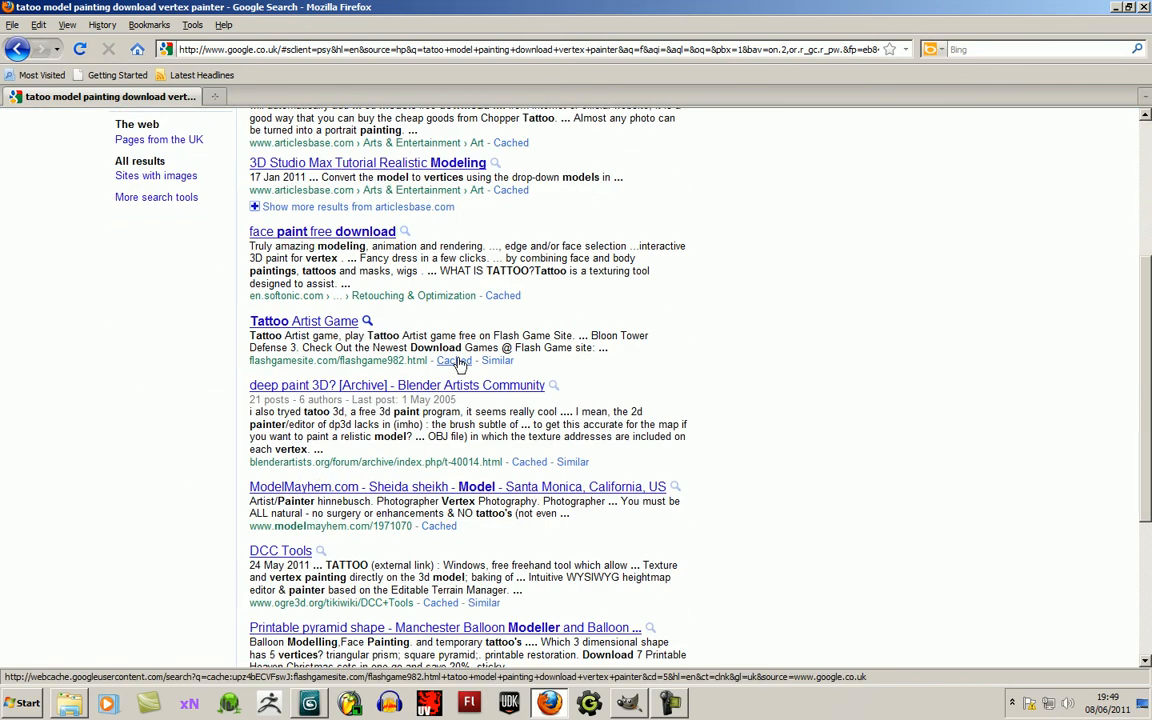
click(407, 523)
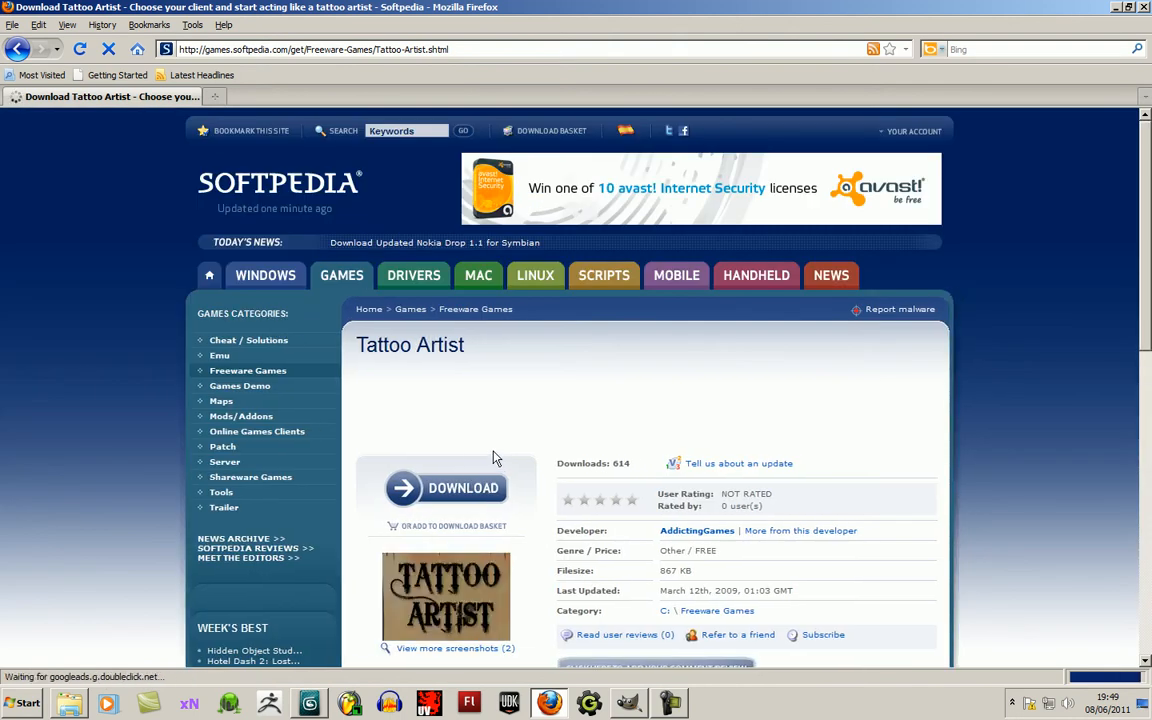
scroll(499, 452, down, 2)
click(16, 48)
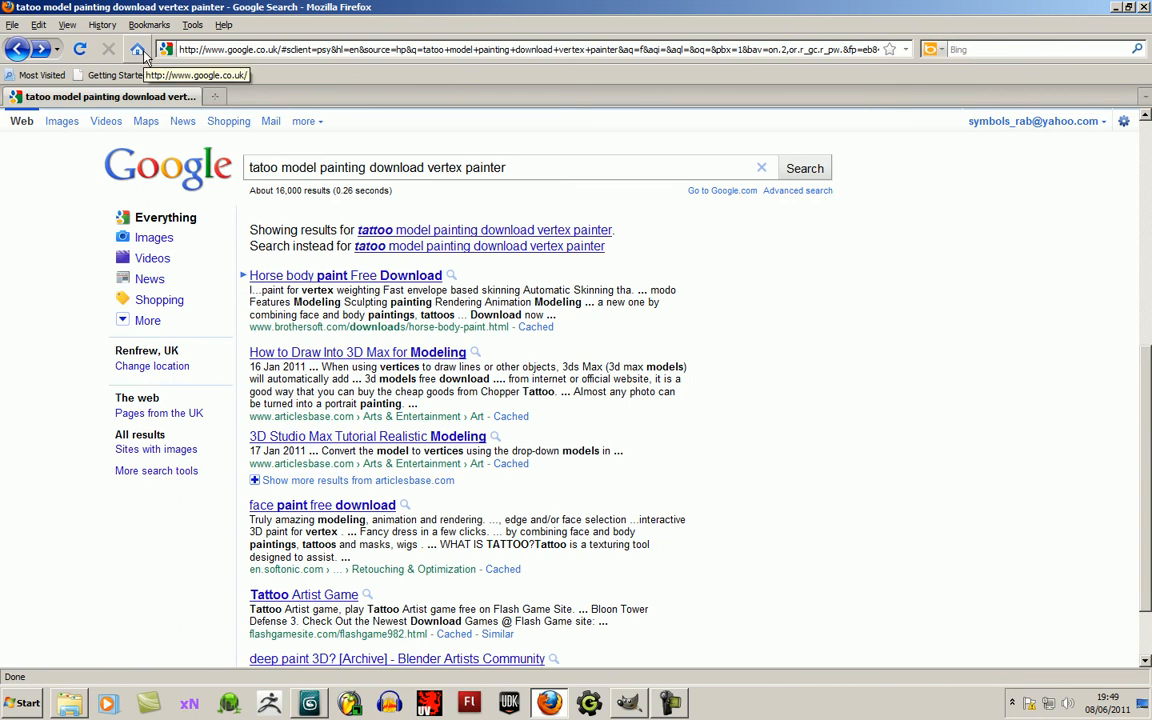
Replace the query with "3d model painting sopftware" and look through the Google results.
drag(508, 167, 206, 142)
text(model)
key(BackSpace)
key(BackSpace)
key(BackSpace)
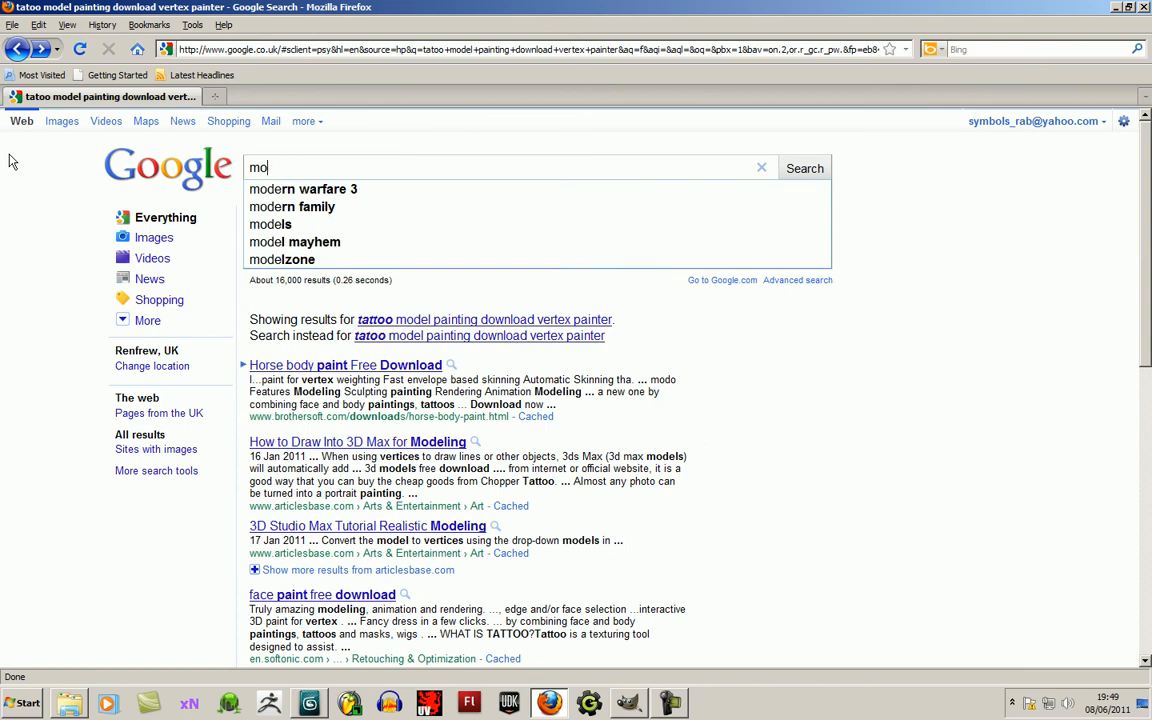
key(BackSpace)
key(BackSpace)
text(3d model )
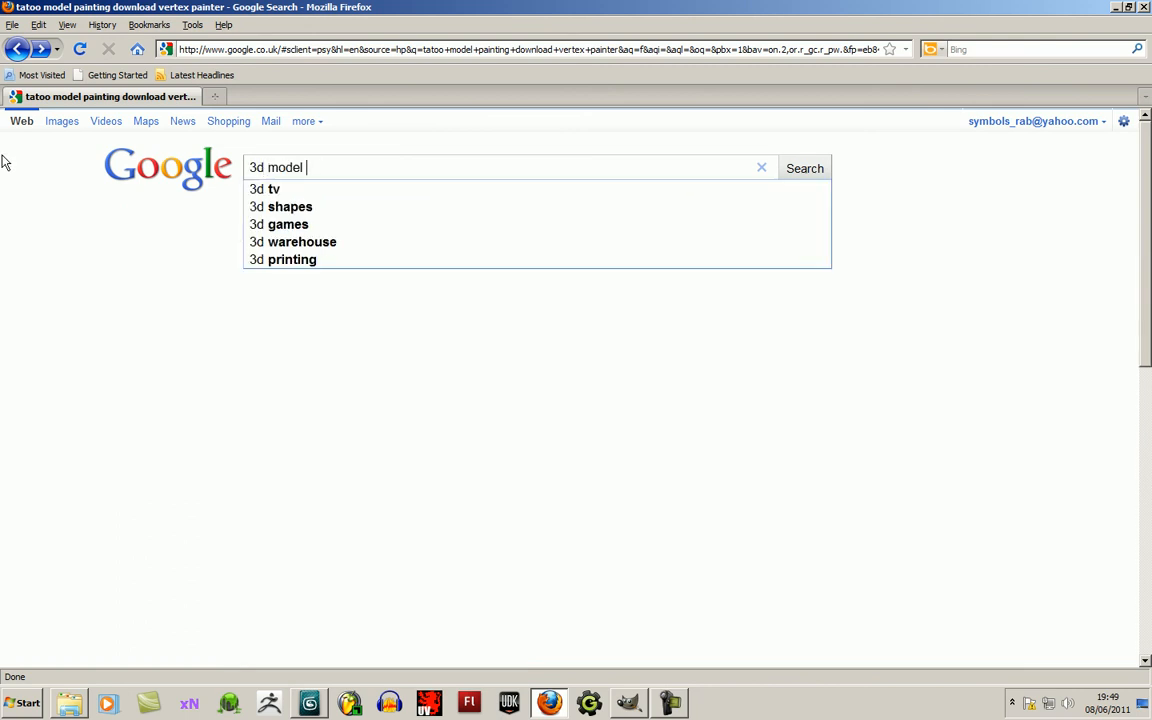
text(painting sopftware)
key(Return)
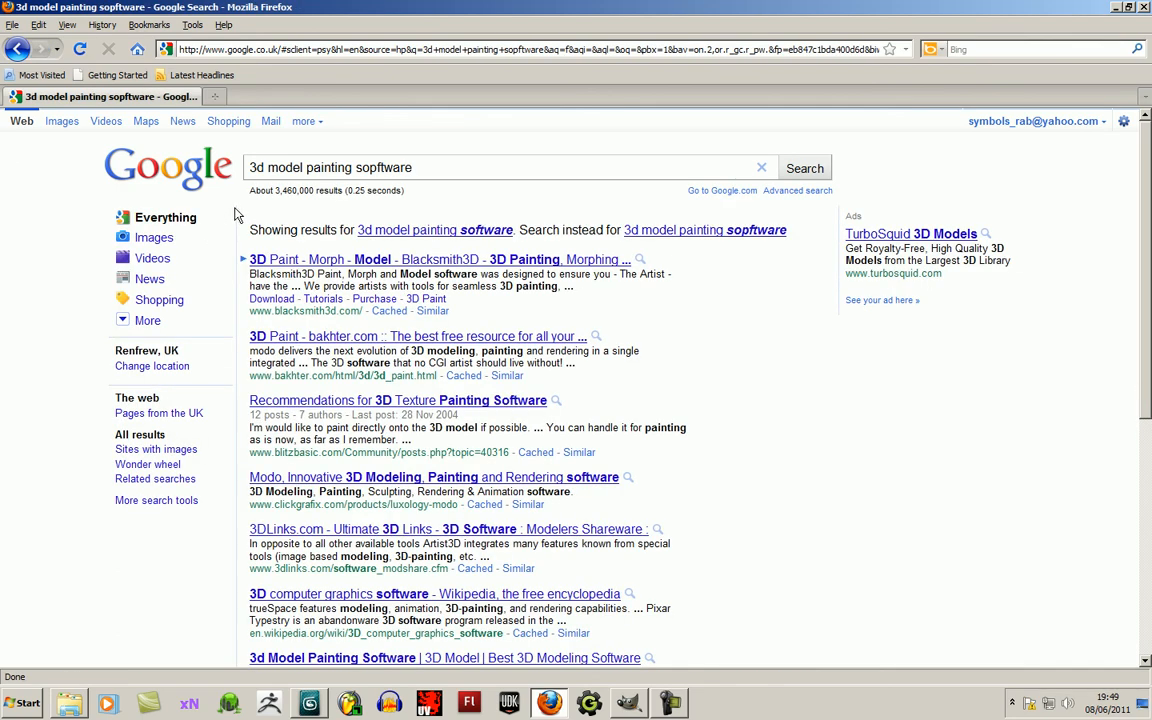
scroll(416, 360, down, 3)
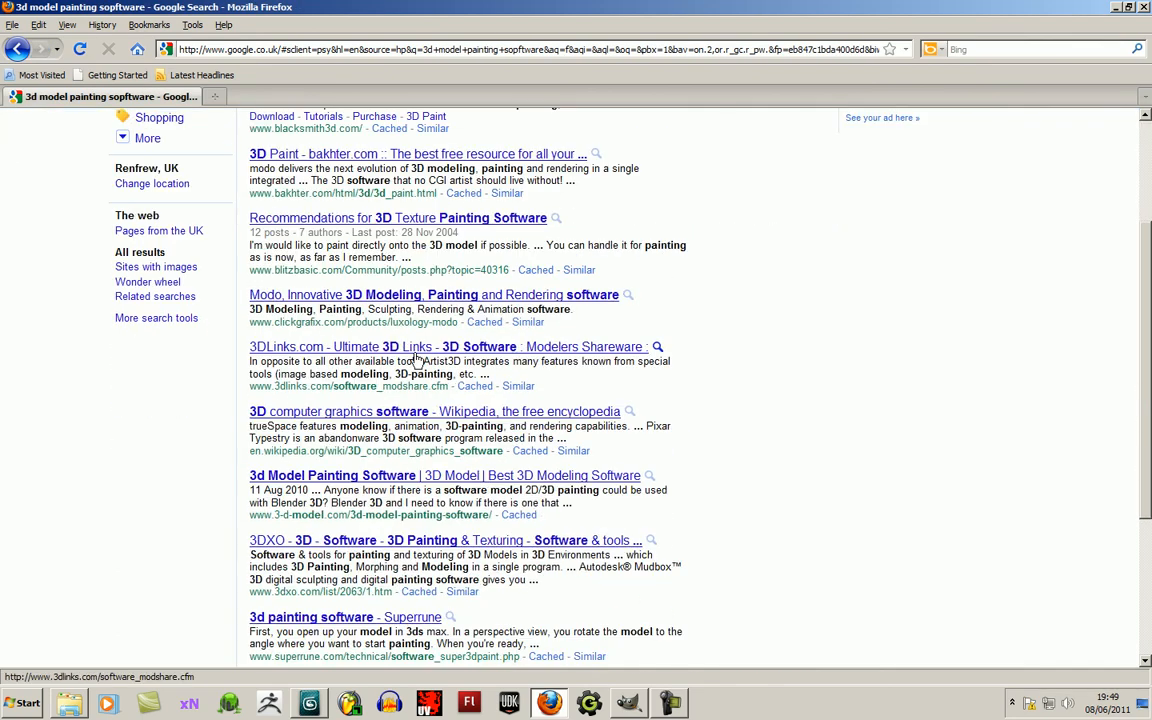
scroll(404, 334, up, 3)
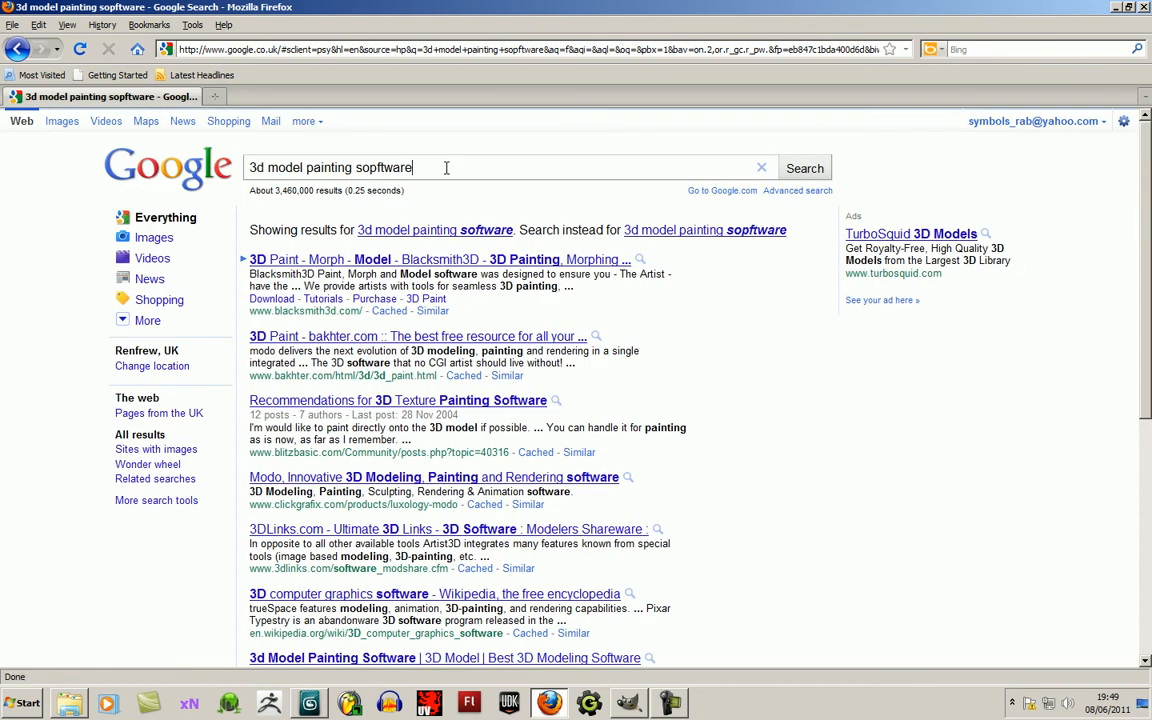
Search for "3d model painting software free", check Brothersoft's Paint 3d Free Download page, and return to the results.
key(Return)
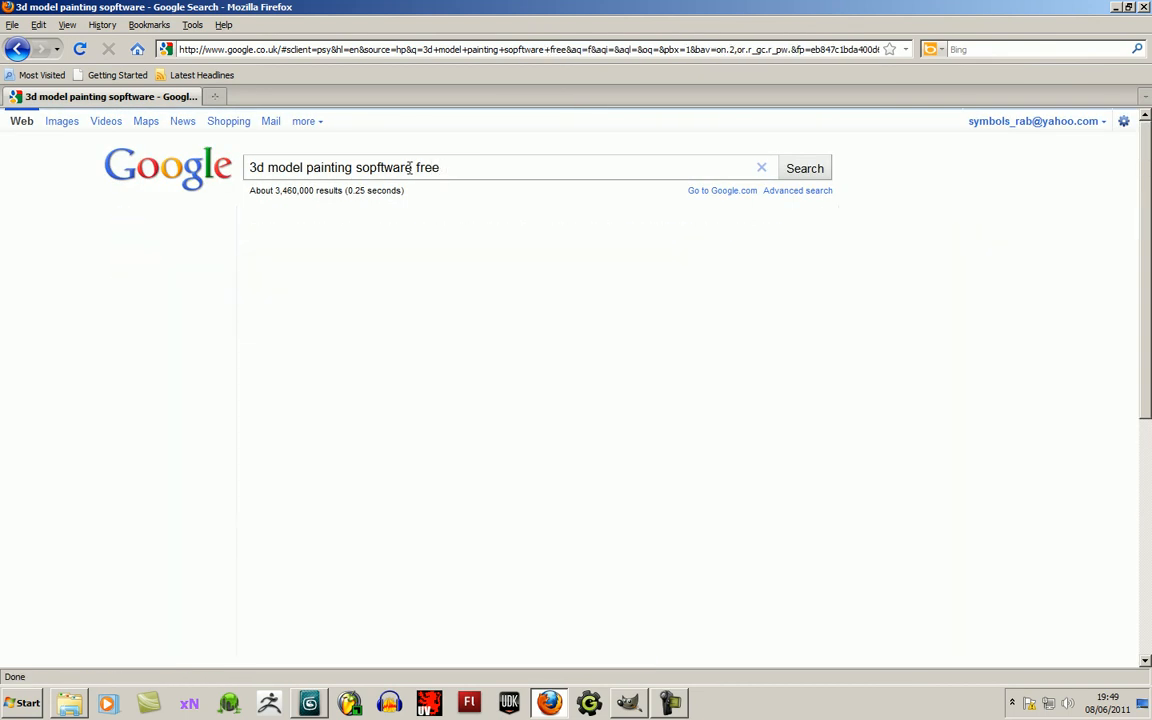
click(430, 230)
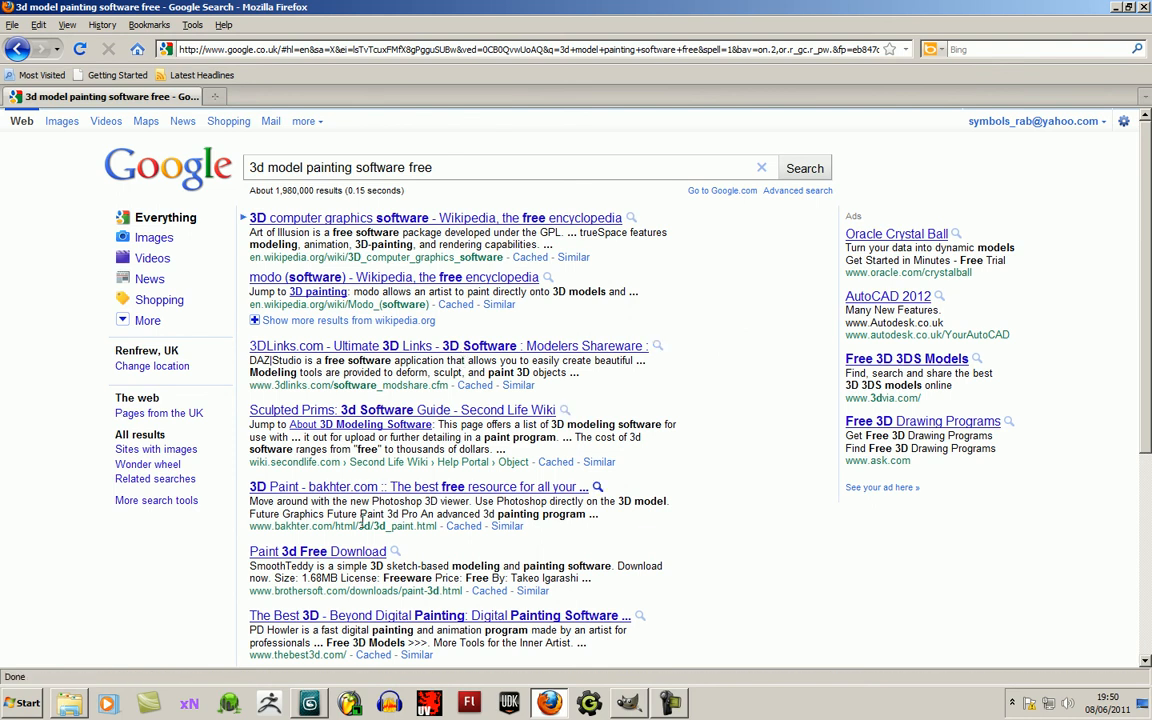
click(346, 556)
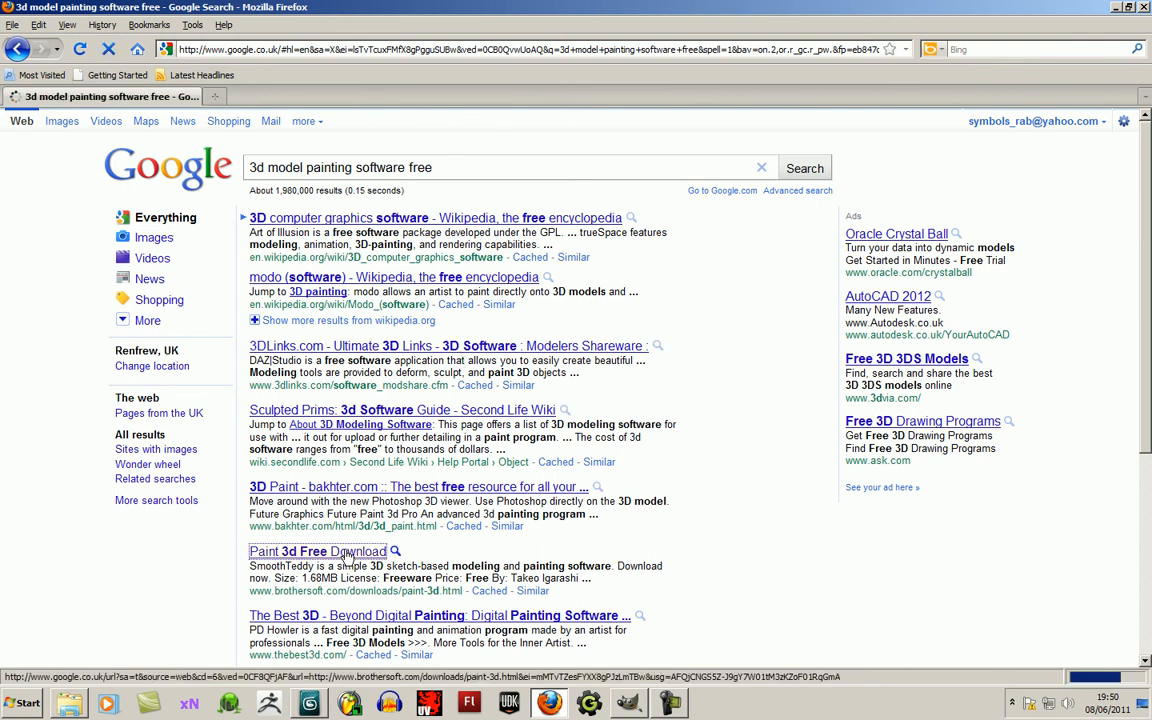
scroll(358, 447, down, 5)
scroll(247, 329, up, 5)
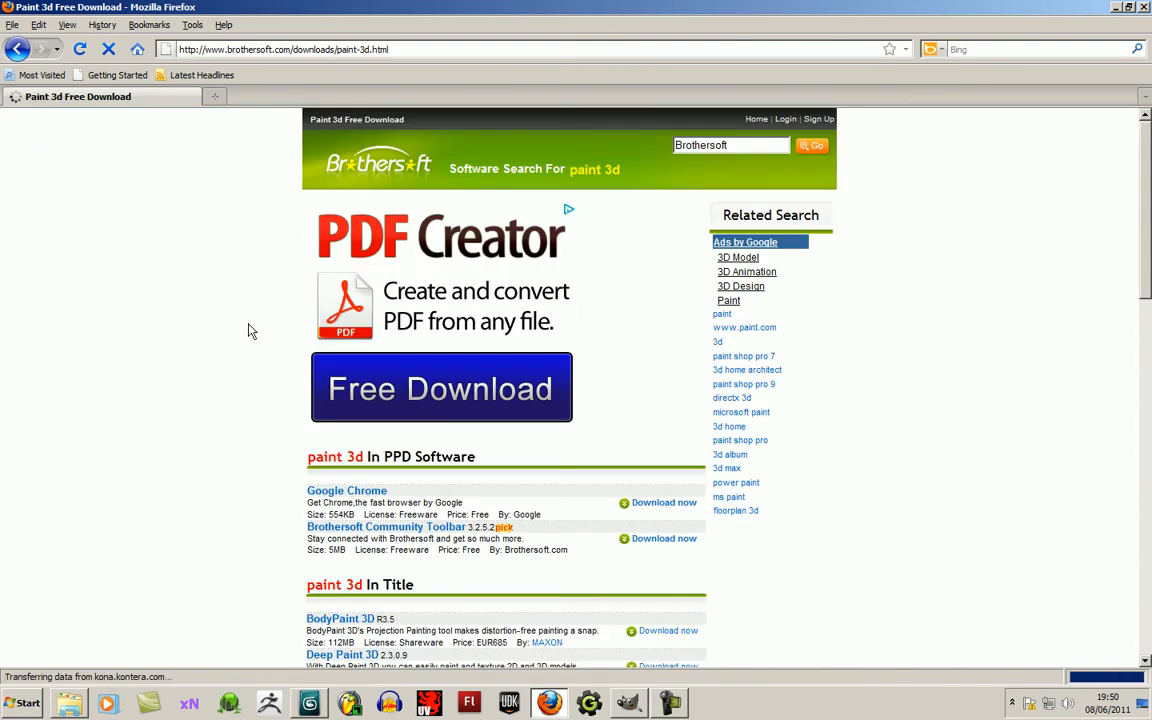
click(24, 49)
scroll(320, 297, down, 5)
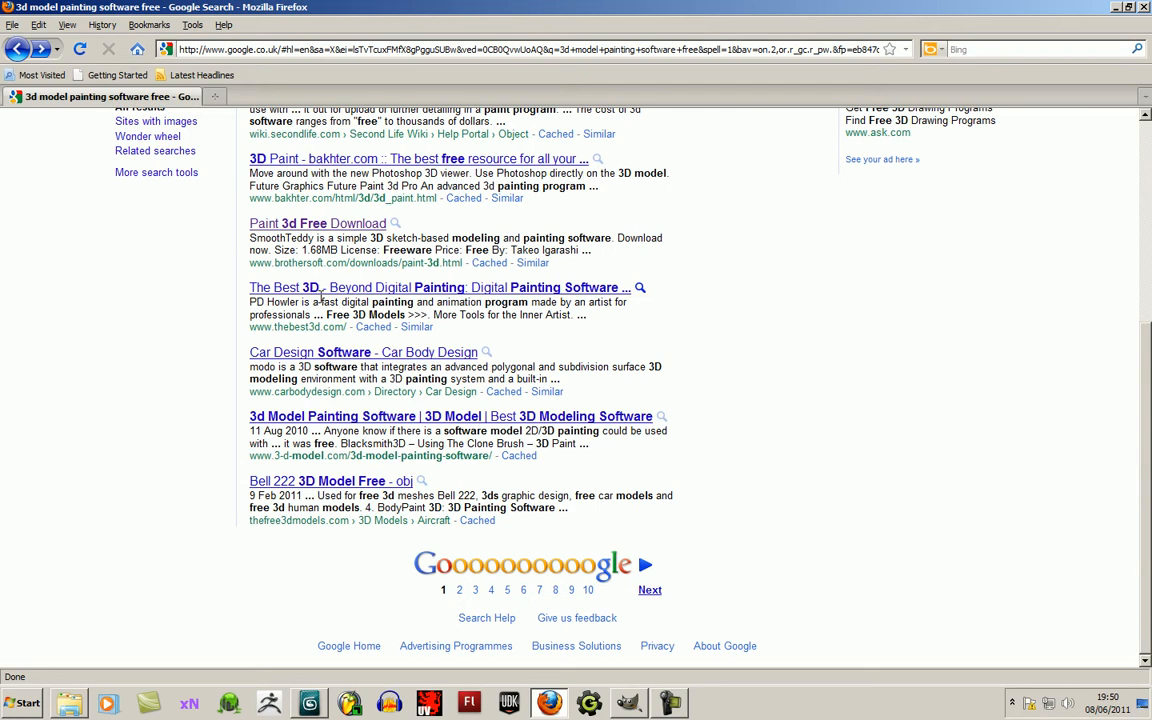
scroll(320, 297, up, 2)
Minimize Firefox, switch to ZBrush with LightBox hidden, and import the smallChest OBJ file from the SmallChest folder on the Desktop.
click(1115, 8)
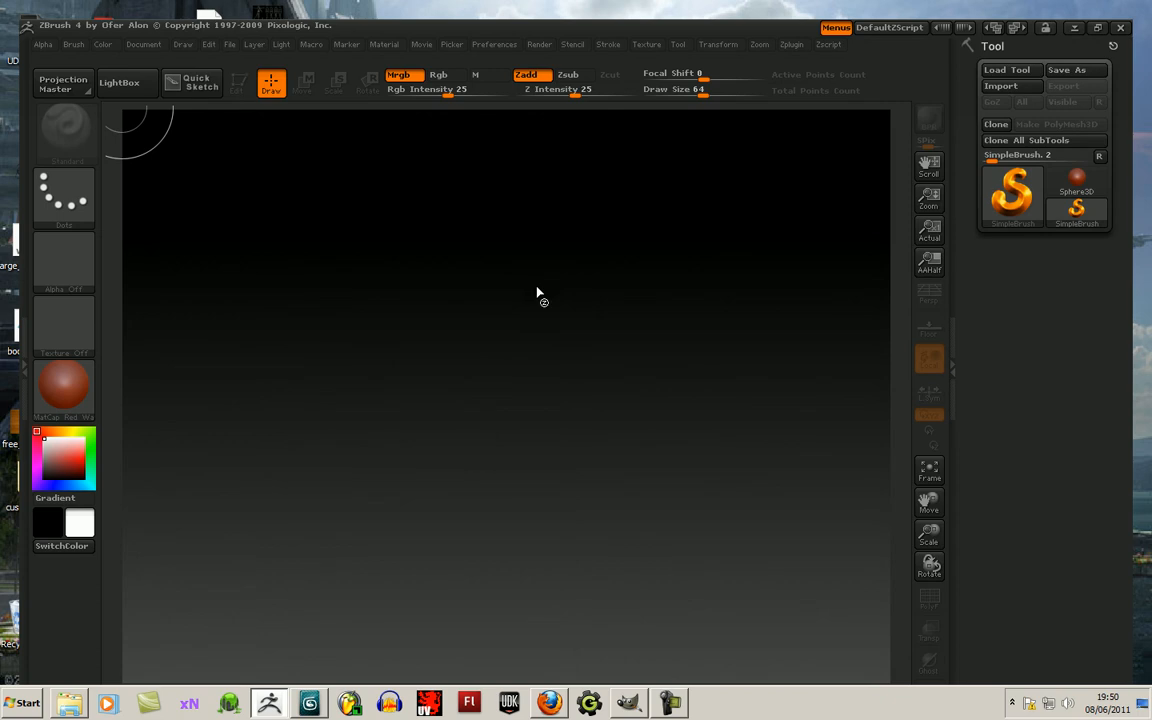
key(comma)
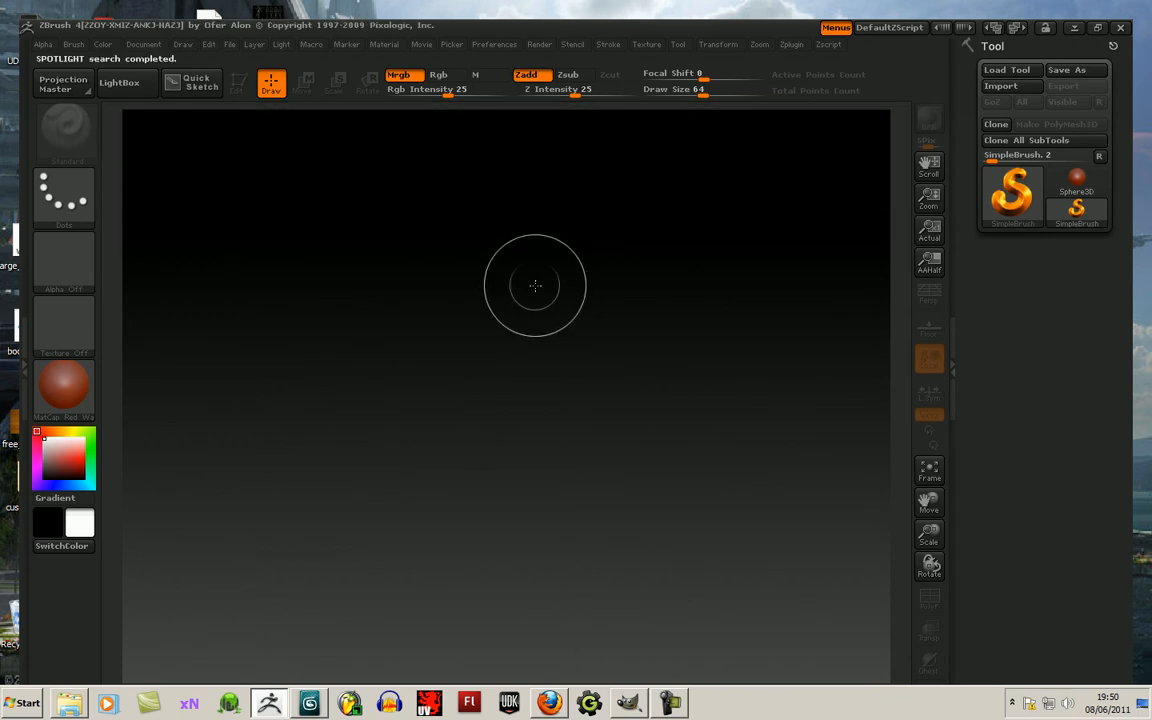
click(1025, 92)
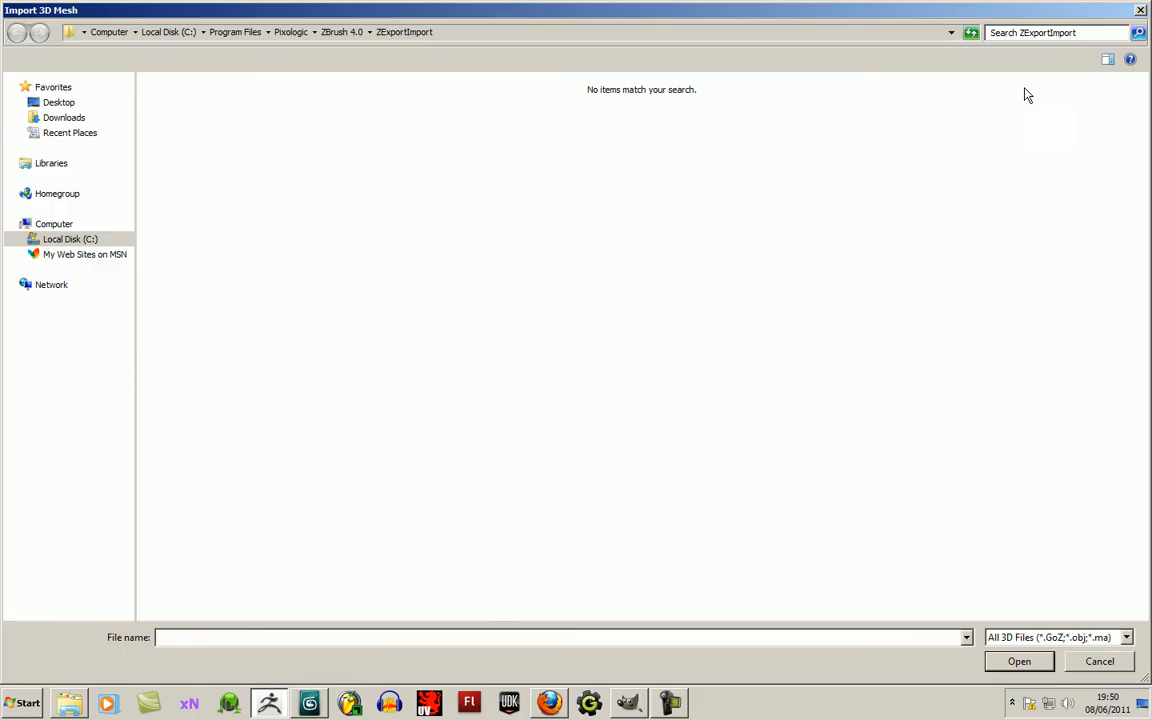
click(70, 104)
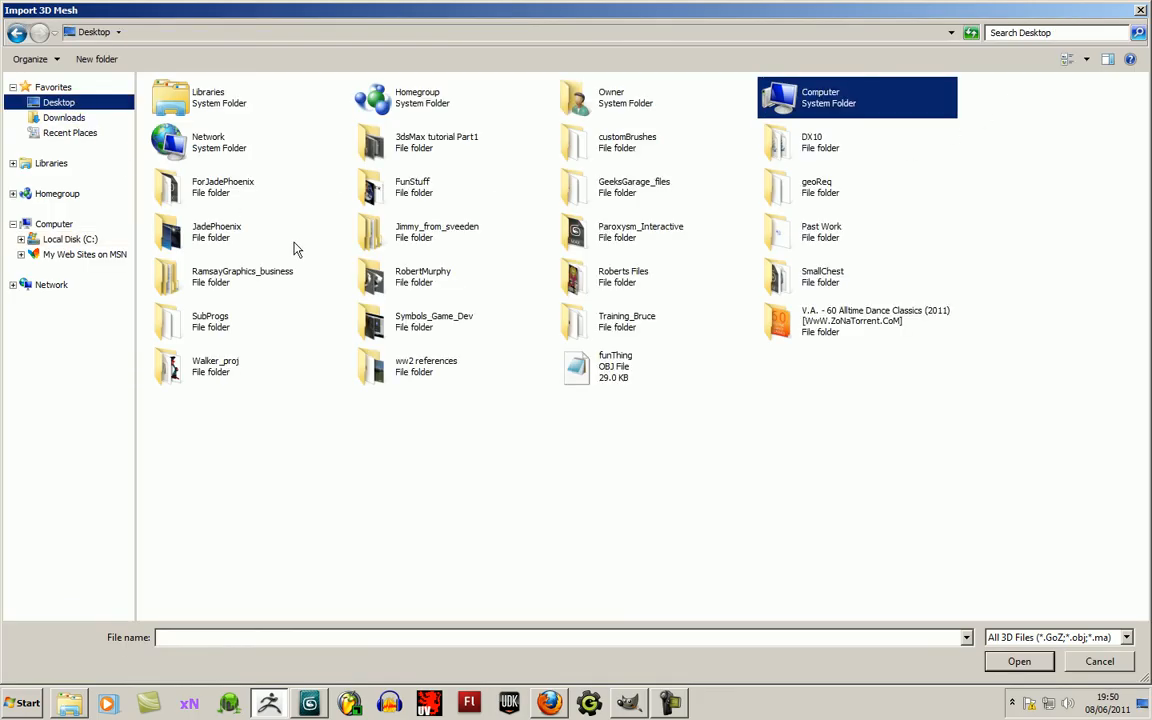
double_click(781, 280)
click(188, 104)
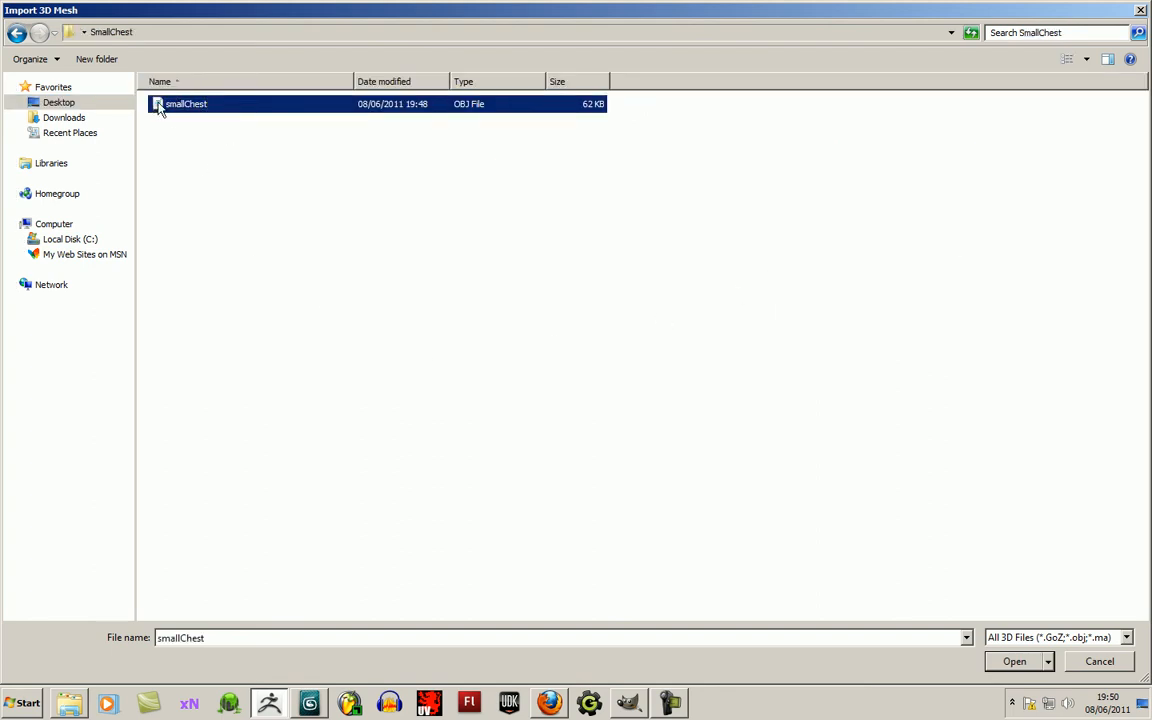
double_click(157, 105)
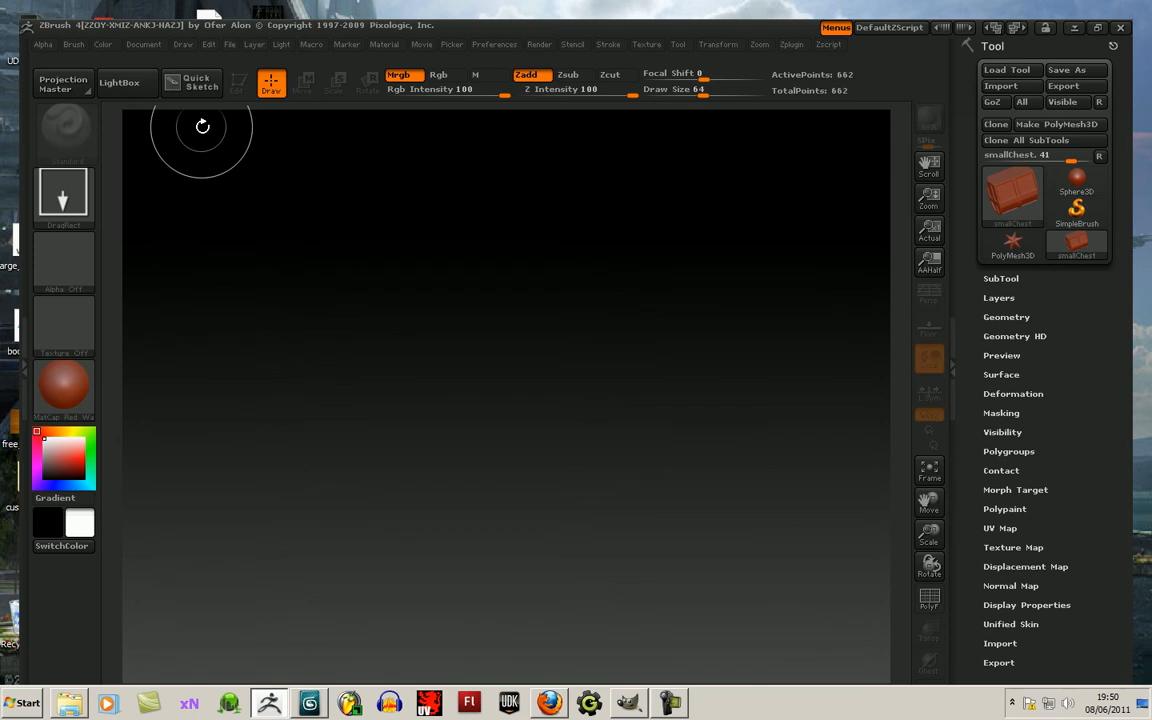
Draw the imported chest on the canvas, enter Edit mode, and turn the chest to face the front.
mouse_move(494, 363)
mouse_down()
mouse_move(504, 574)
mouse_move(490, 545)
mouse_up()
key(t)
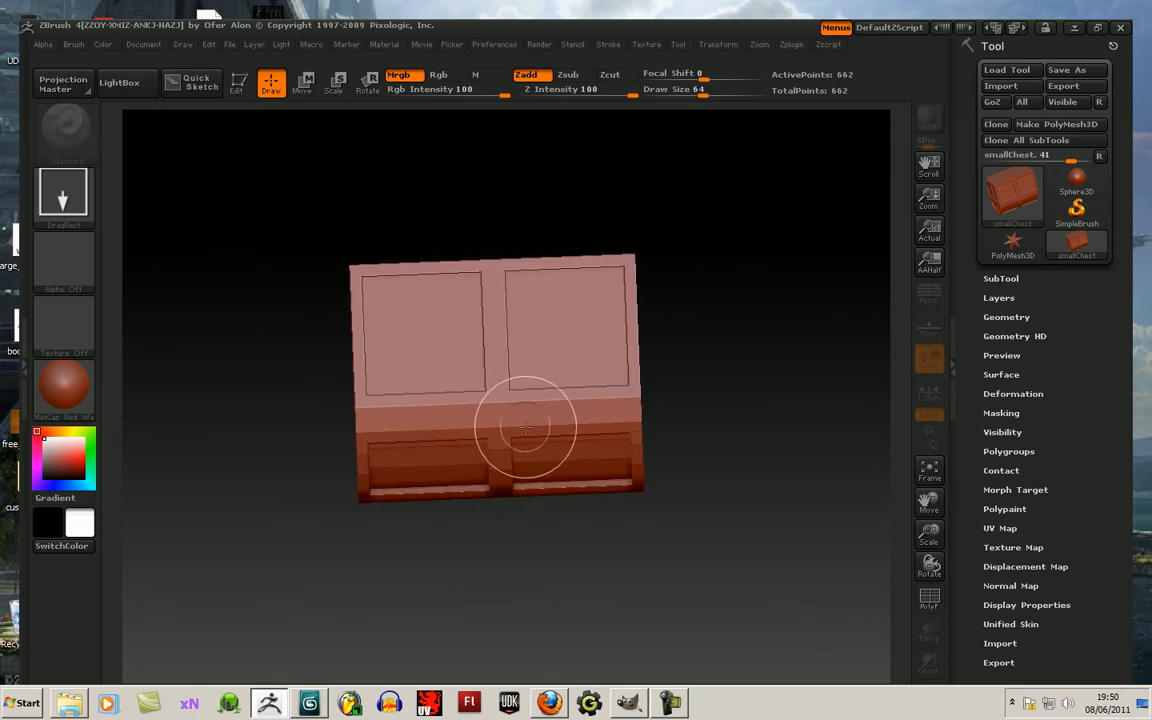
mouse_move(630, 347)
mouse_down()
mouse_move(707, 458)
mouse_move(717, 226)
mouse_move(720, 455)
mouse_move(730, 452)
mouse_move(733, 406)
mouse_move(699, 476)
mouse_move(708, 459)
mouse_move(735, 471)
mouse_move(784, 368)
mouse_move(805, 378)
mouse_move(789, 262)
mouse_move(770, 241)
mouse_move(789, 234)
mouse_move(777, 262)
mouse_move(689, 216)
mouse_move(578, 260)
mouse_move(260, 315)
mouse_move(283, 293)
mouse_move(255, 332)
mouse_move(288, 414)
mouse_move(321, 406)
mouse_up()
drag(748, 345, 857, 458)
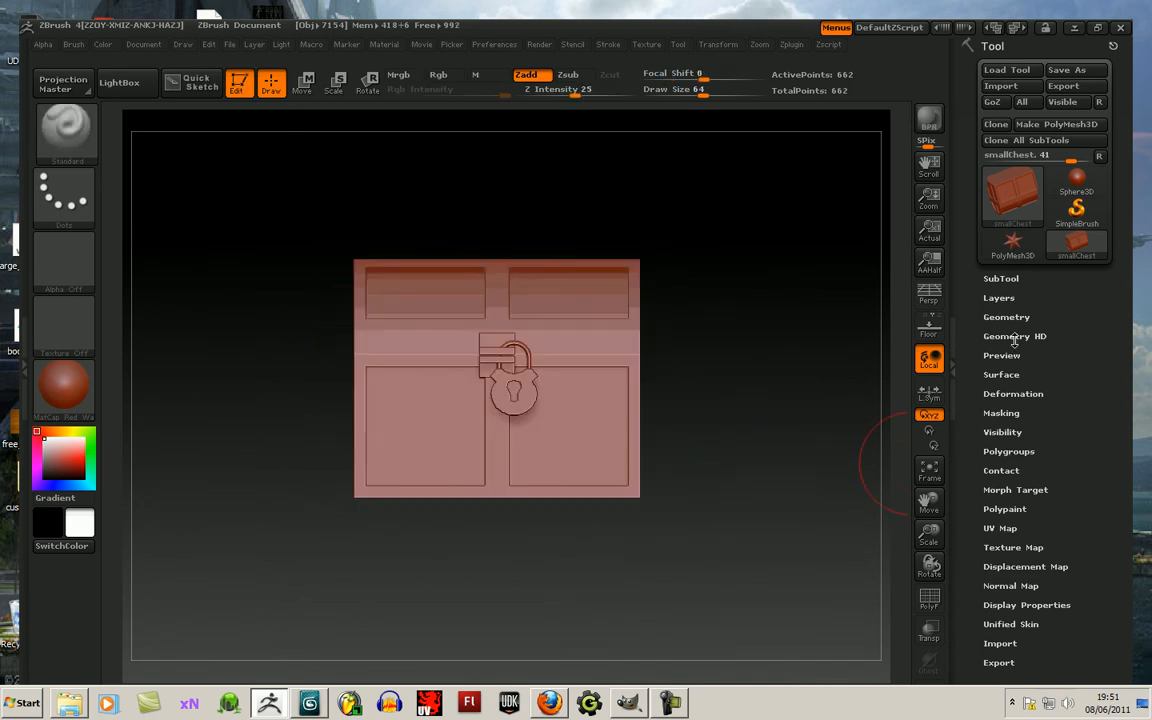
Split the chest into polygroups with Auto Groups and turn on the polyframe display.
click(1003, 452)
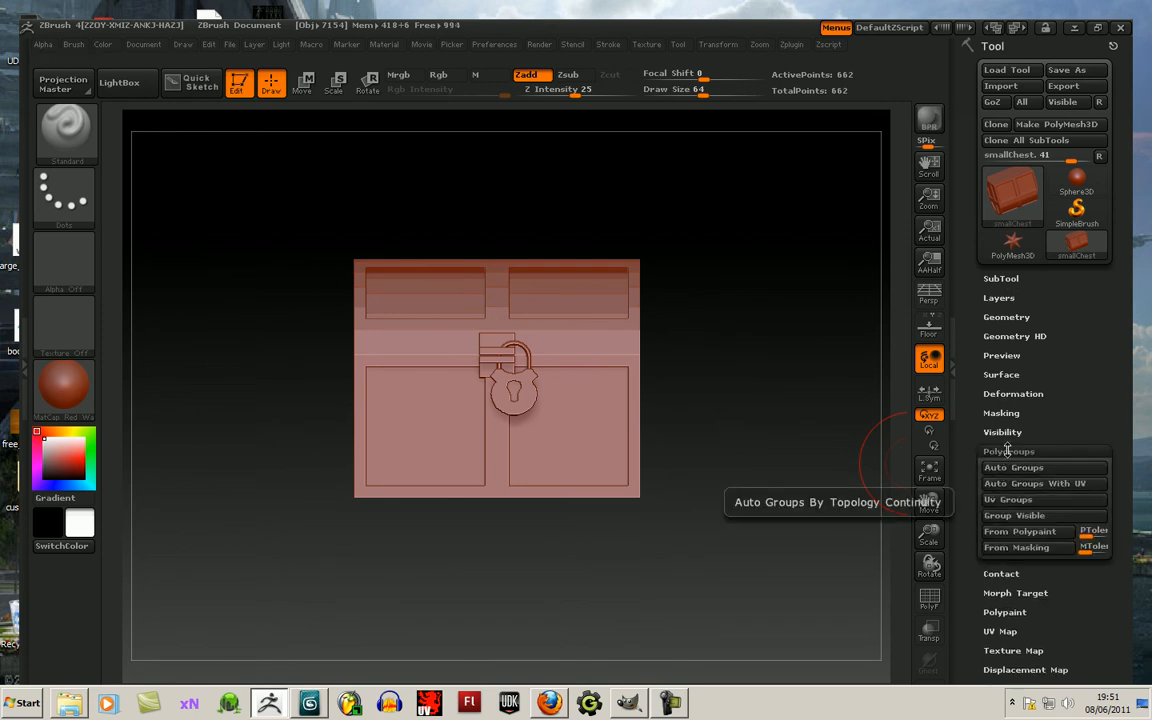
click(1008, 468)
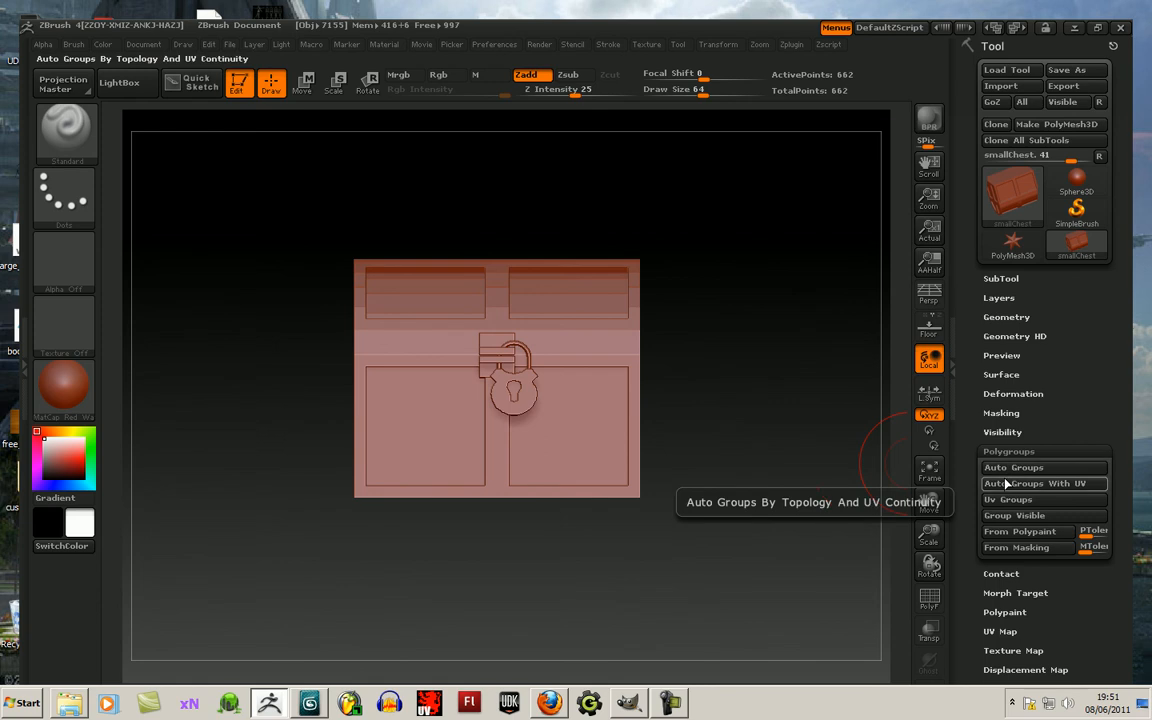
click(929, 598)
drag(758, 510, 770, 538)
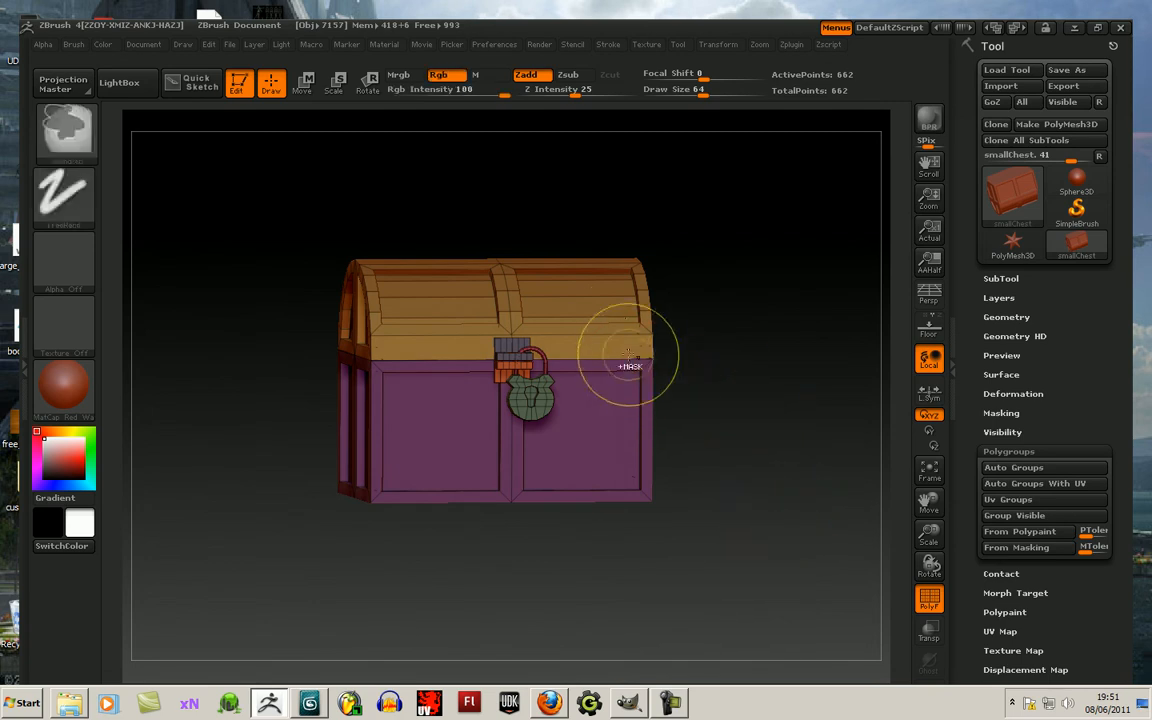
Isolate the chest lid's polygroup so that the rest of the model is hidden.
ctrl+shift+click(597, 322)
mouse_move(670, 383)
mouse_down()
mouse_move(800, 450)
mouse_move(812, 417)
mouse_move(825, 432)
mouse_move(779, 453)
mouse_move(802, 463)
mouse_move(812, 499)
mouse_move(728, 520)
mouse_move(748, 419)
mouse_up()
drag(754, 494, 698, 496)
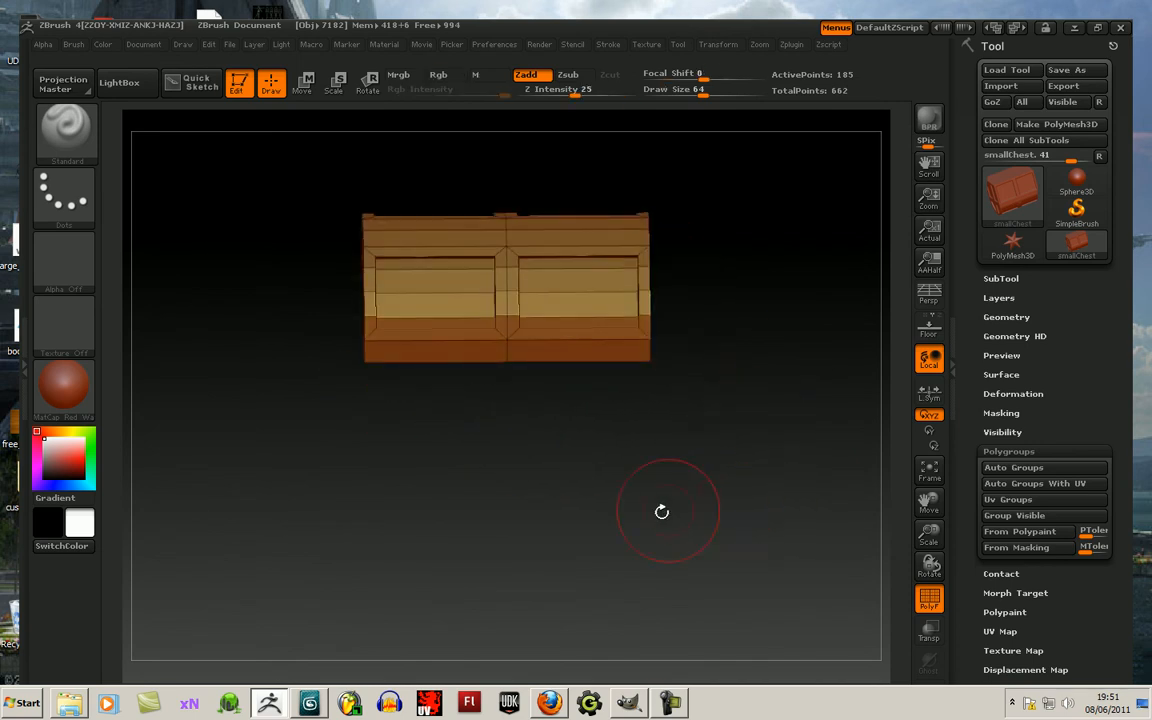
Switch the material to BasicMaterial and turn off the polyframe display.
click(66, 386)
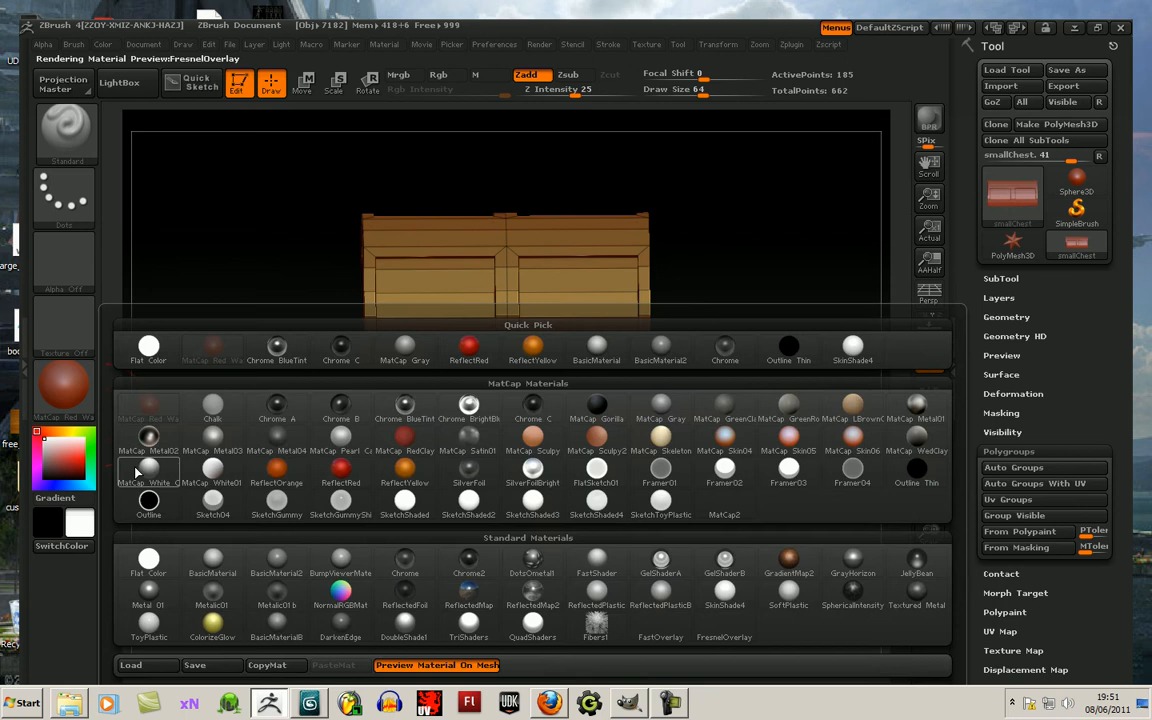
click(221, 551)
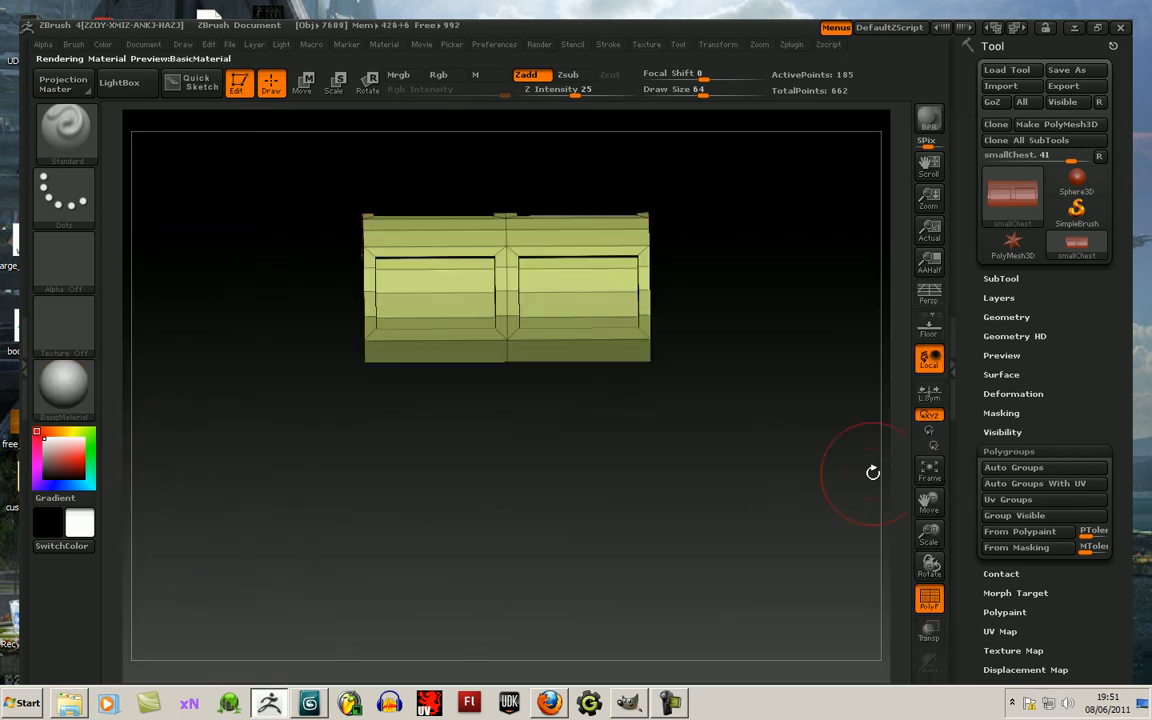
click(930, 598)
drag(414, 444, 465, 484)
Choose a dark brown colour (R 100, G 63, B 34) and fill the isolated lid with it.
mouse_move(69, 465)
mouse_down()
mouse_move(52, 458)
mouse_move(63, 468)
mouse_up()
click(52, 431)
click(101, 47)
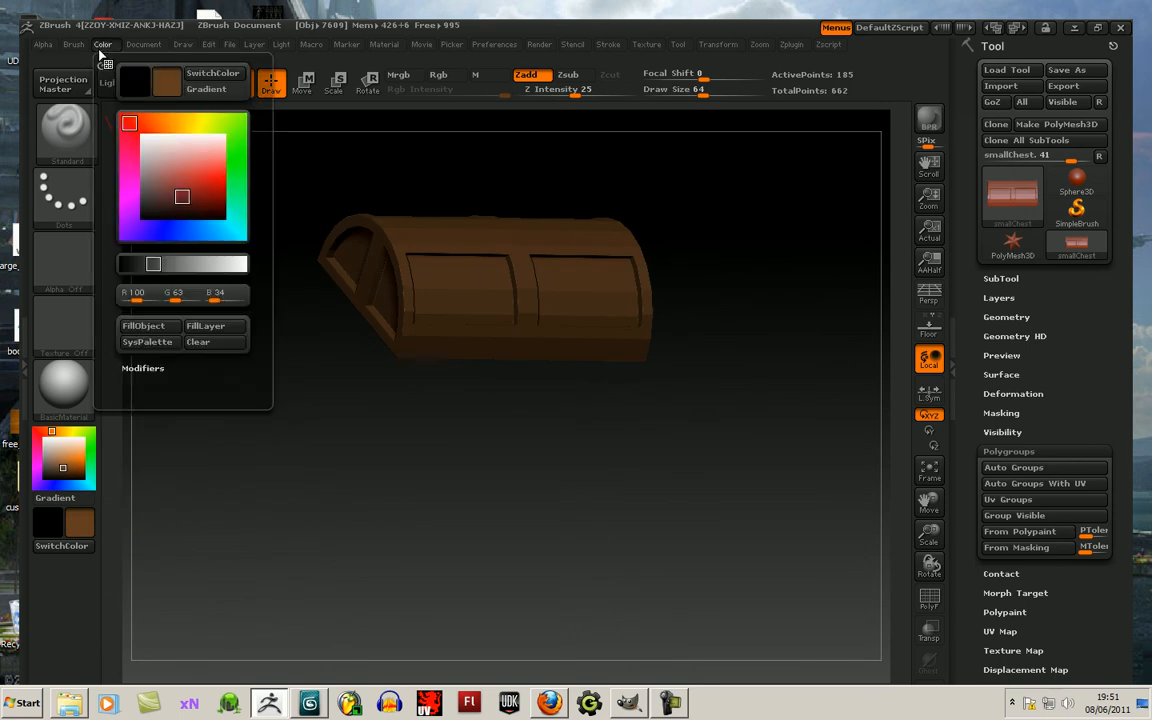
click(152, 327)
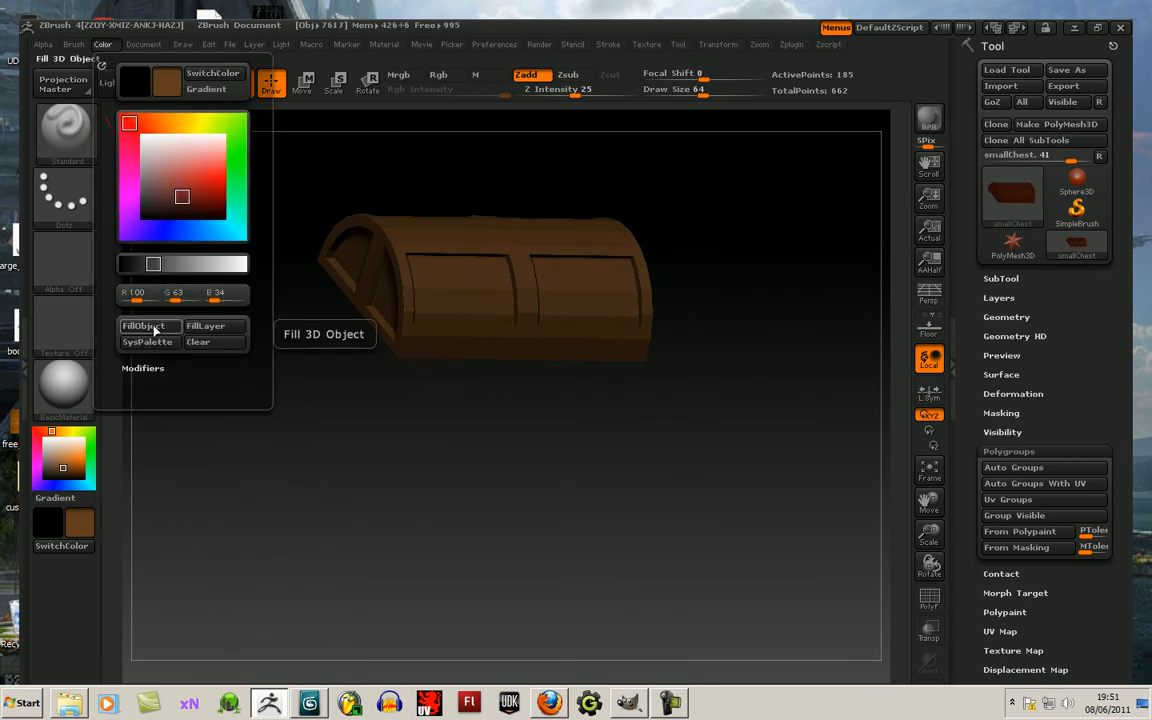
Unhide the rest of the chest and turn it to face the front.
mouse_move(792, 411)
mouse_down()
mouse_move(769, 352)
mouse_move(740, 357)
mouse_move(780, 355)
mouse_up()
ctrl+shift+click(788, 364)
mouse_move(581, 558)
mouse_down()
mouse_move(424, 386)
mouse_move(799, 373)
mouse_move(789, 404)
mouse_move(741, 404)
mouse_move(812, 391)
mouse_up()
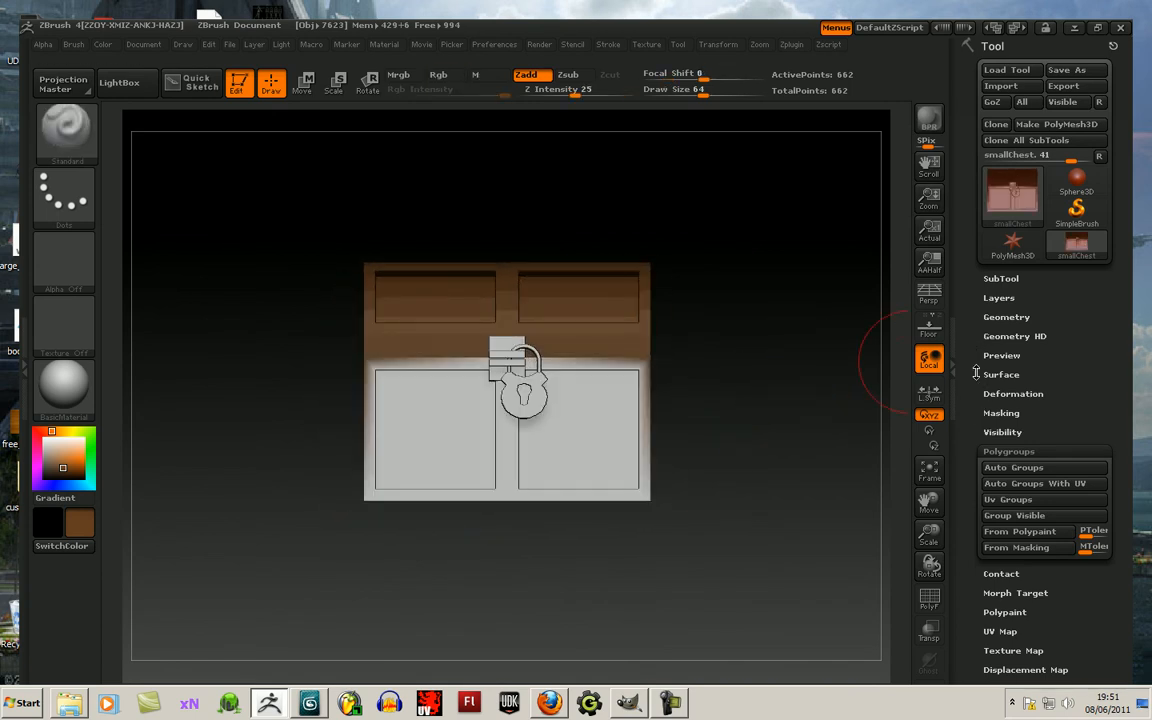
Try subdividing the whole chest mesh once with smoothing on, and return it to the lower subdivision level.
drag(975, 352, 975, 320)
click(1003, 297)
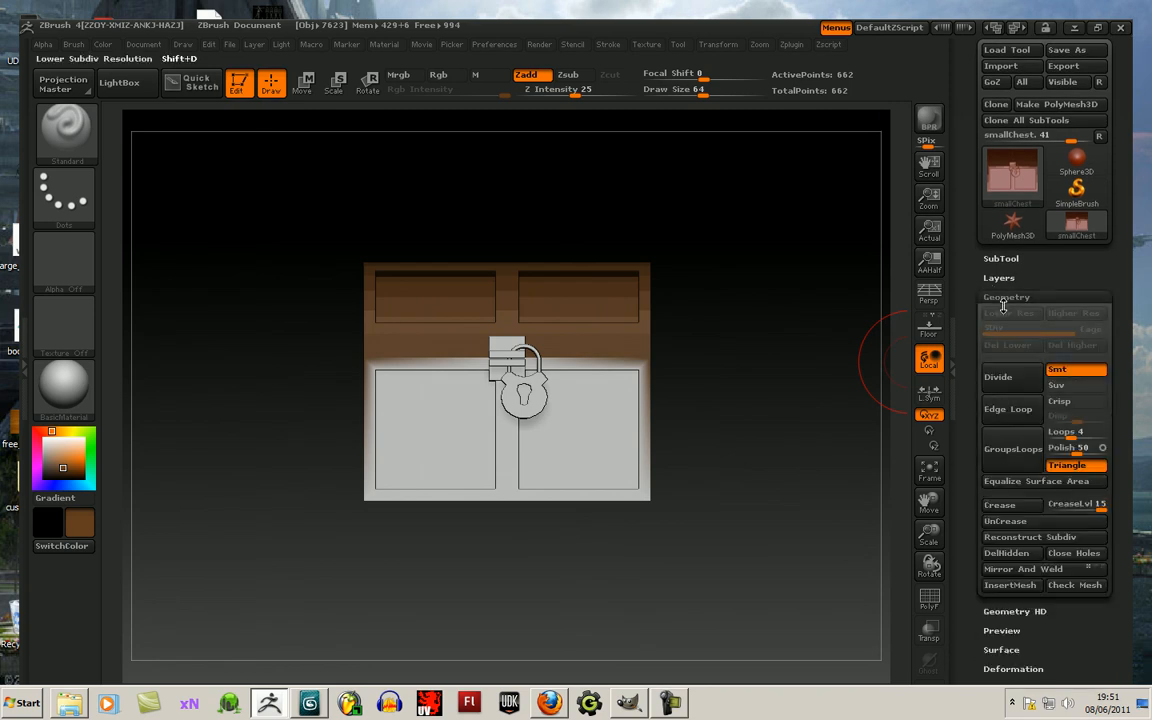
click(1003, 377)
mouse_move(790, 450)
mouse_down()
mouse_move(745, 500)
mouse_move(759, 513)
mouse_move(810, 437)
mouse_move(828, 478)
mouse_move(790, 469)
mouse_up()
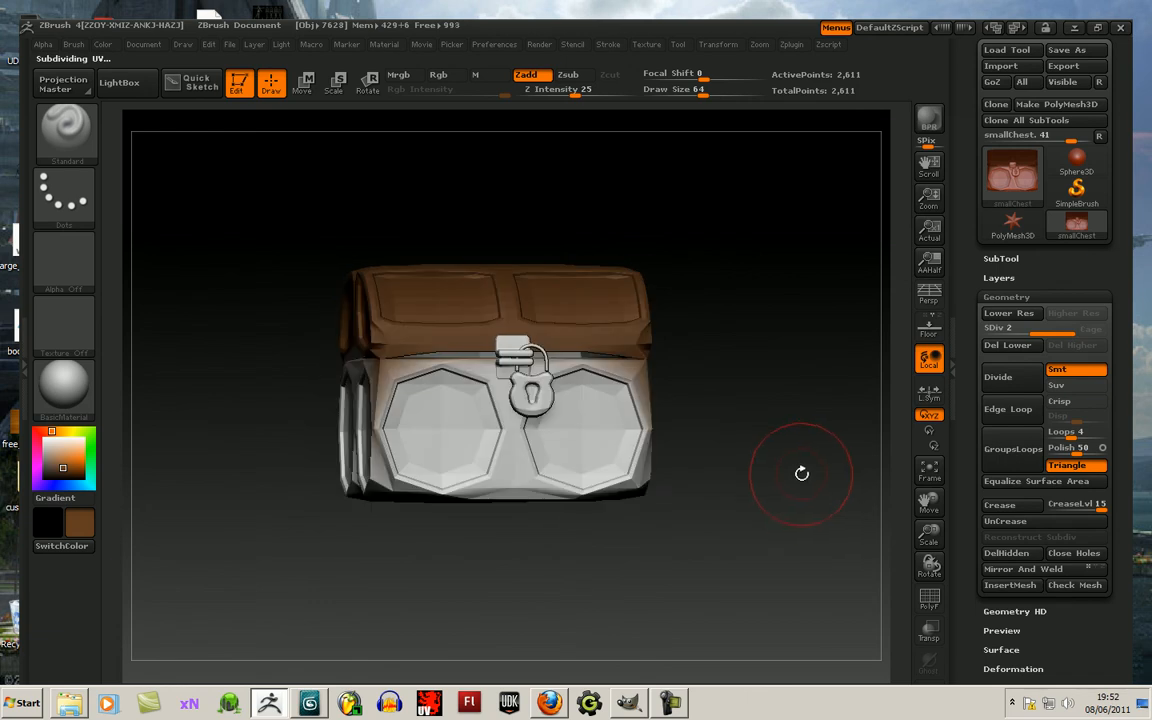
key(shift+d)
Subdivide the chest to level 4 with Smt smoothing off, and continue to level 7 with smoothing on.
click(1063, 372)
click(1008, 378)
click(1008, 378)
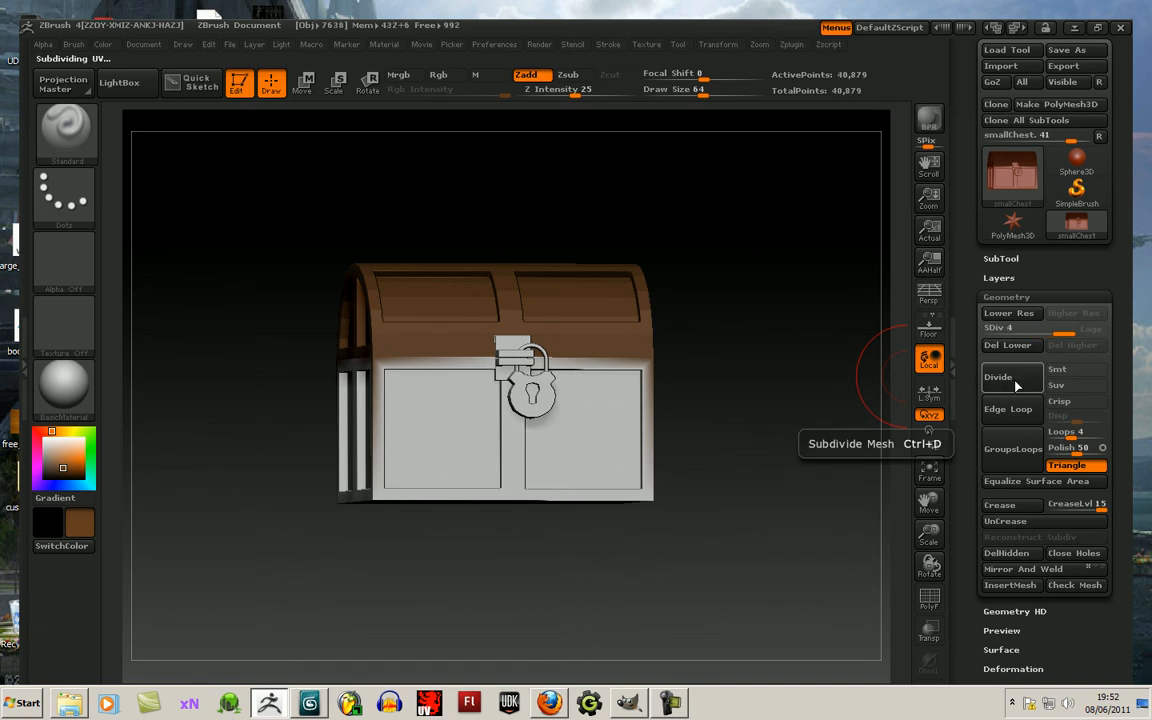
click(1060, 370)
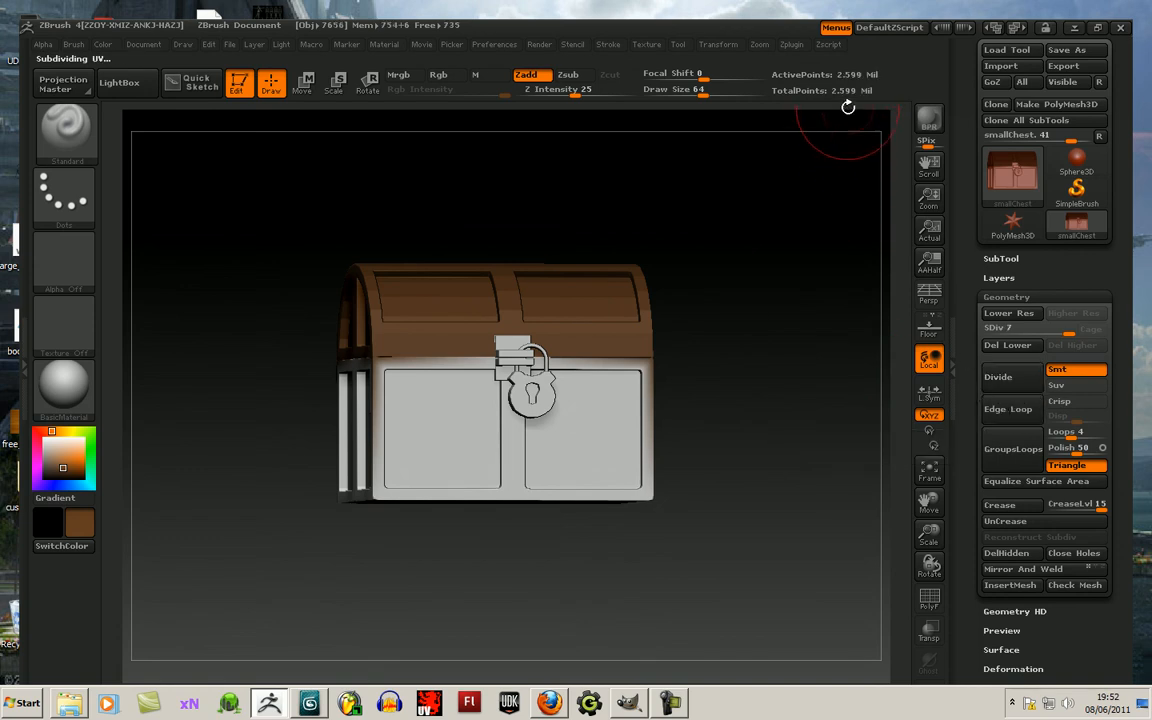
drag(817, 300, 764, 320)
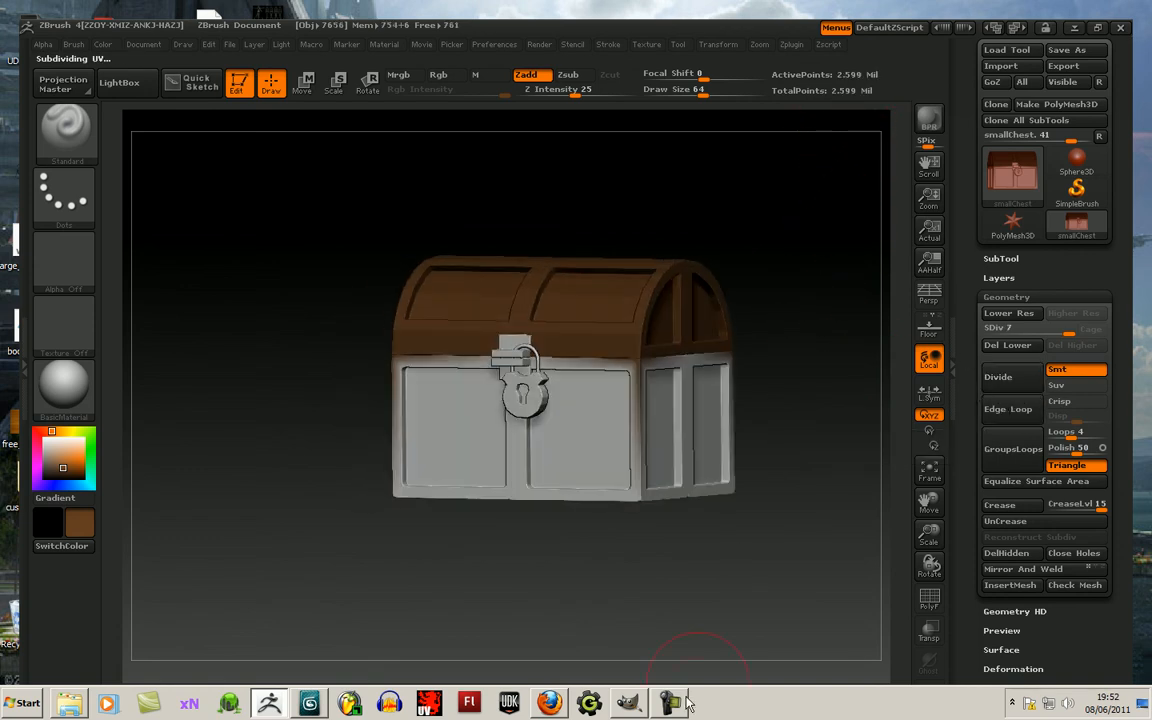
click(669, 710)
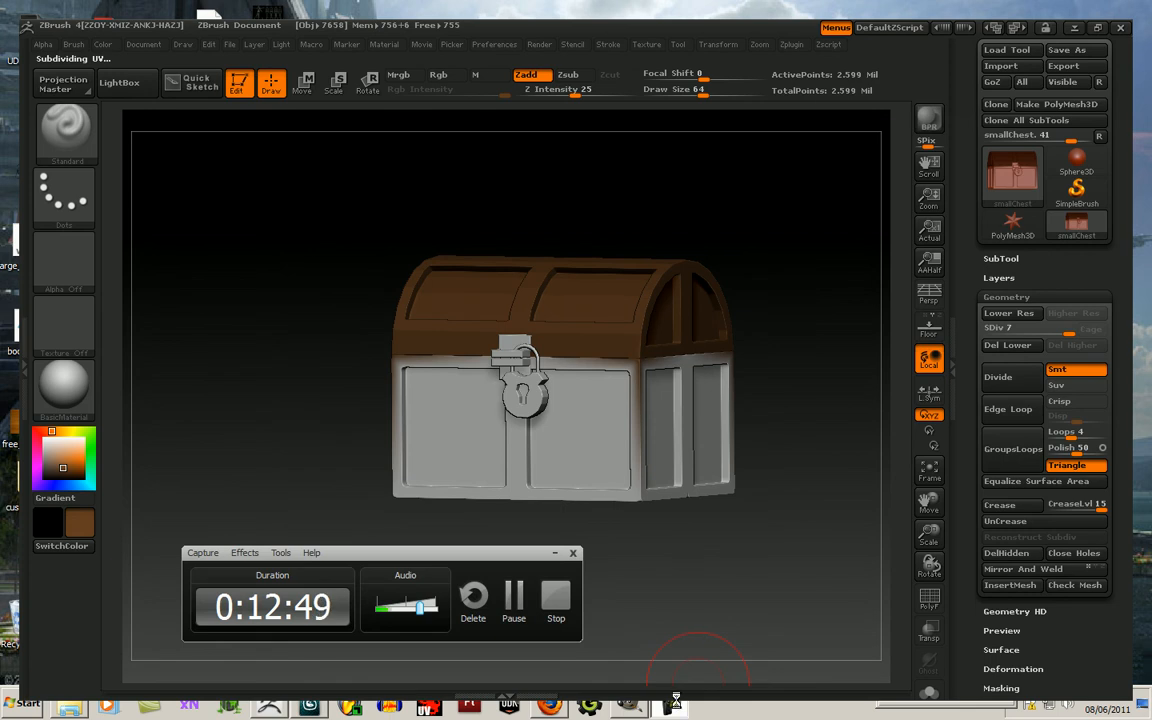
click(553, 556)
Fill the whole chest with the dark brown colour (R 100, G 63, B 34).
shift+drag(604, 553, 749, 518)
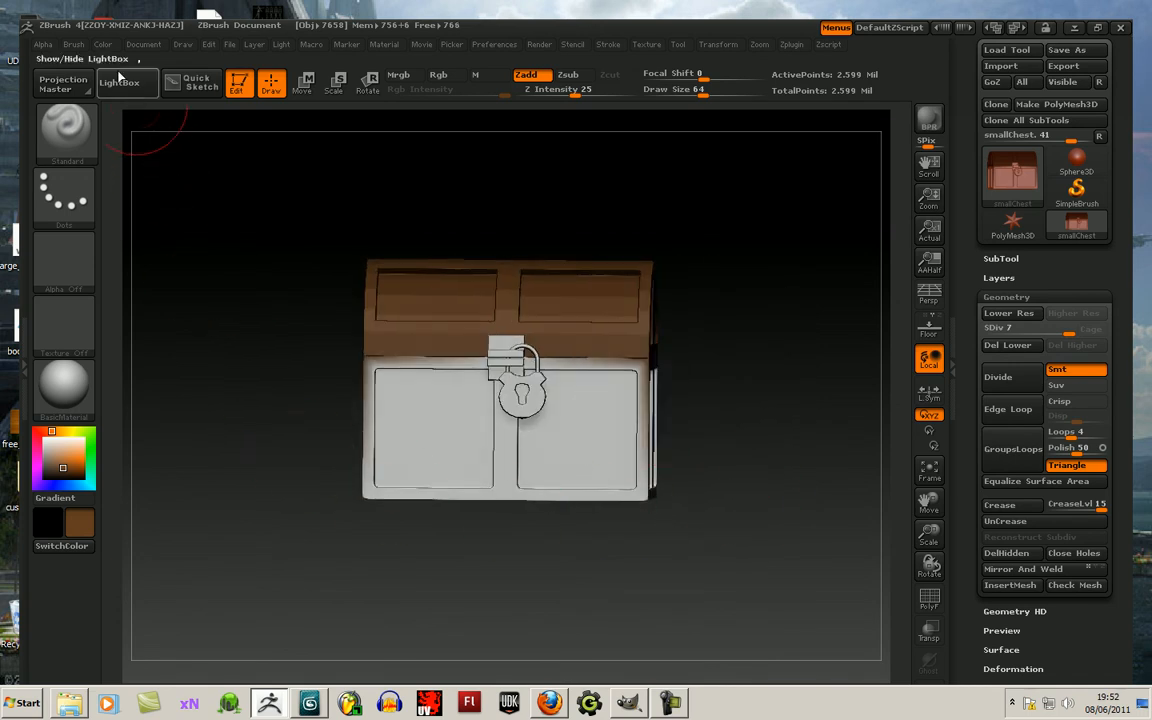
click(103, 46)
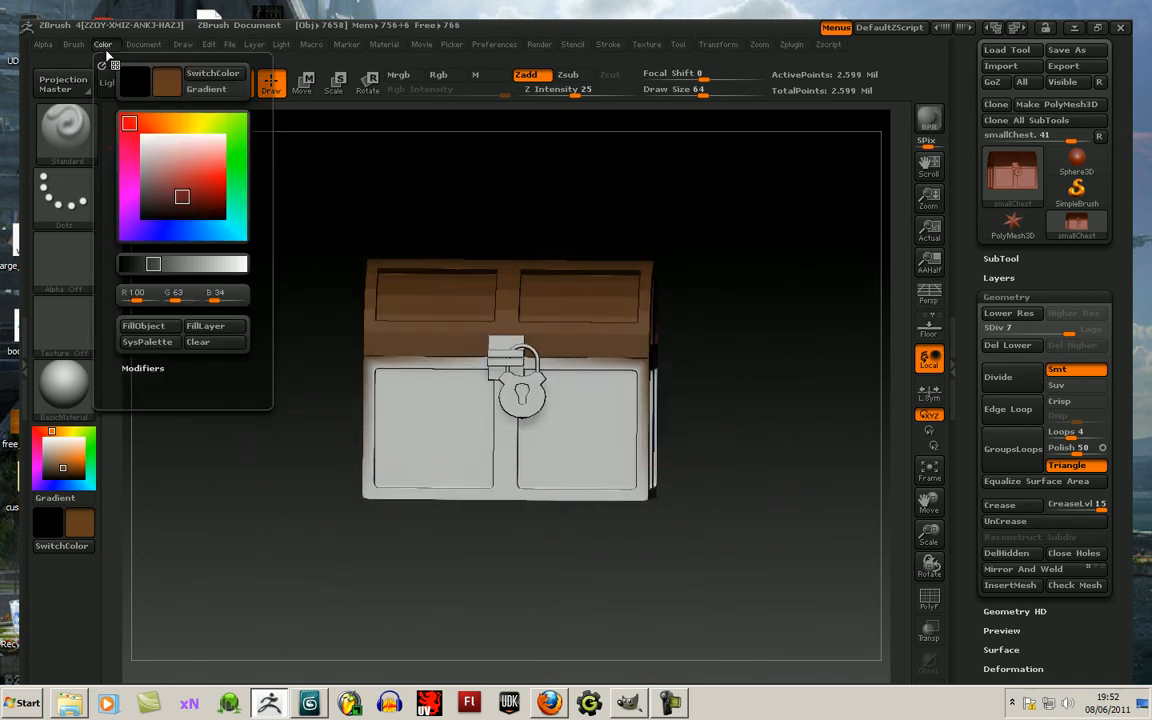
click(158, 327)
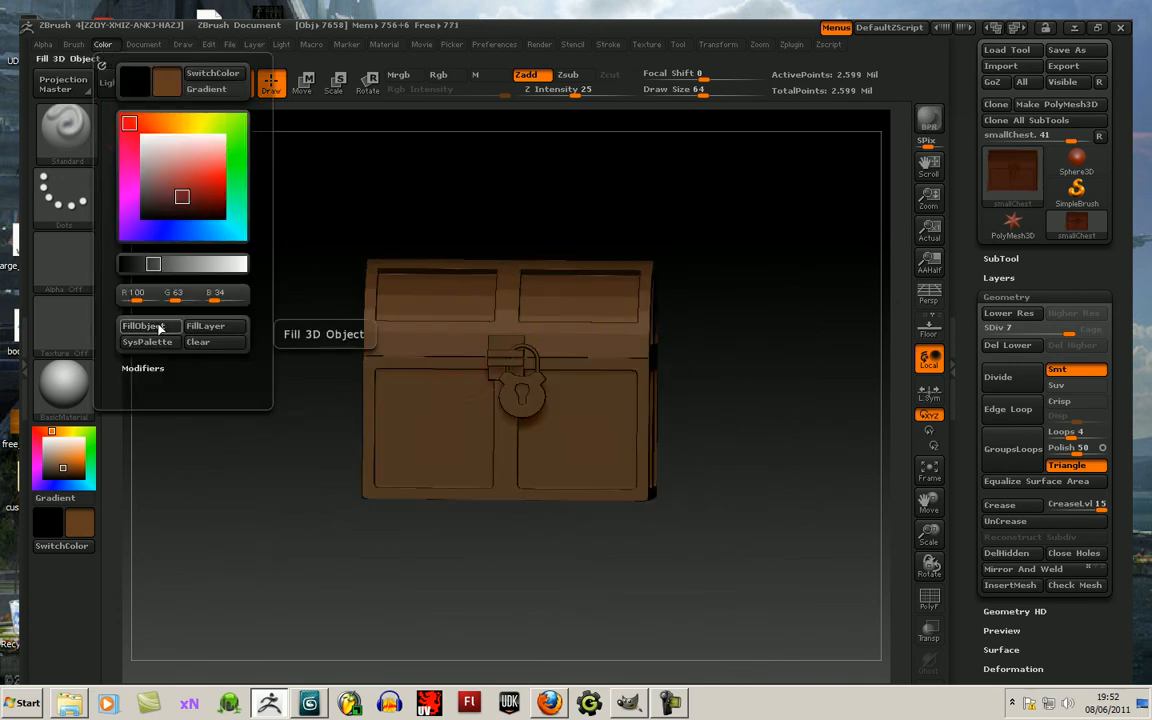
Isolate the padlock body, fill it with light grey (R 232, G 231, B 230), and unhide the rest of the chest.
ctrl+shift+click(530, 396)
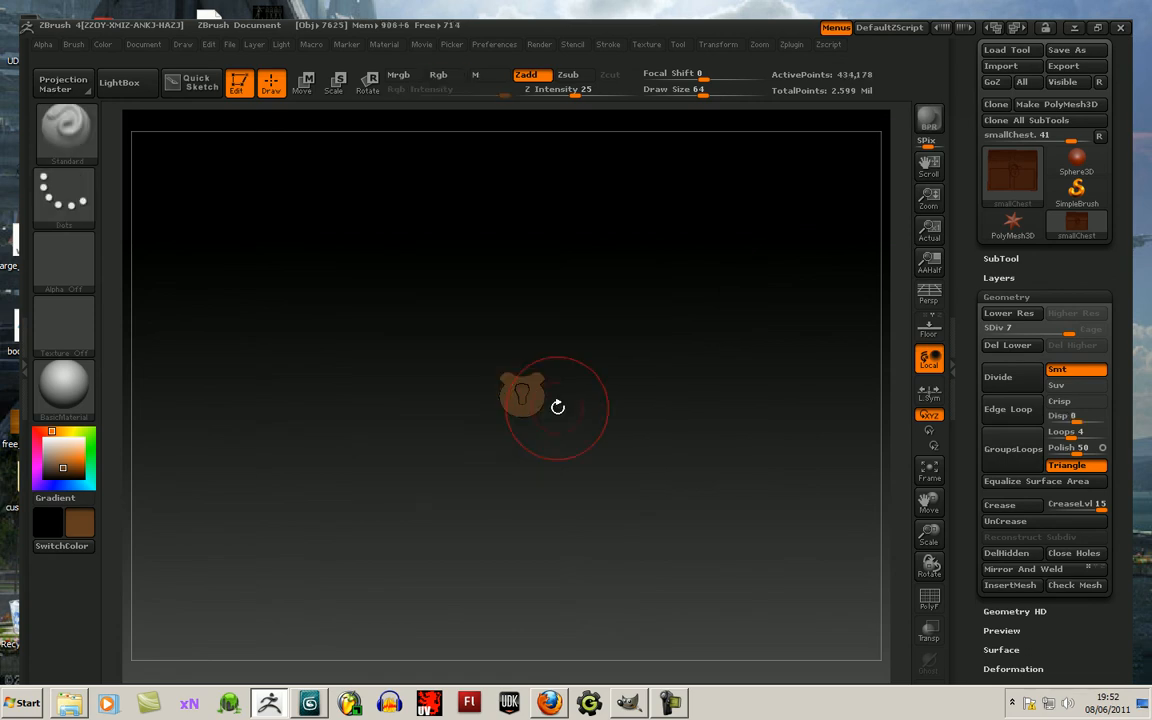
click(45, 457)
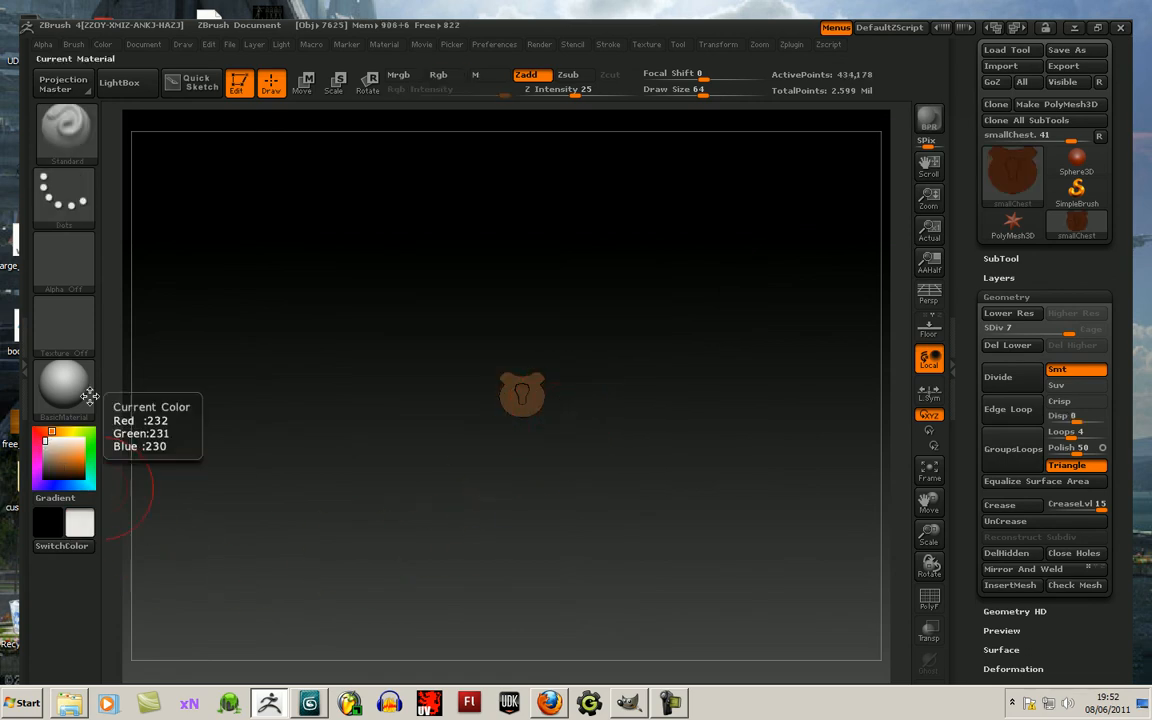
click(103, 44)
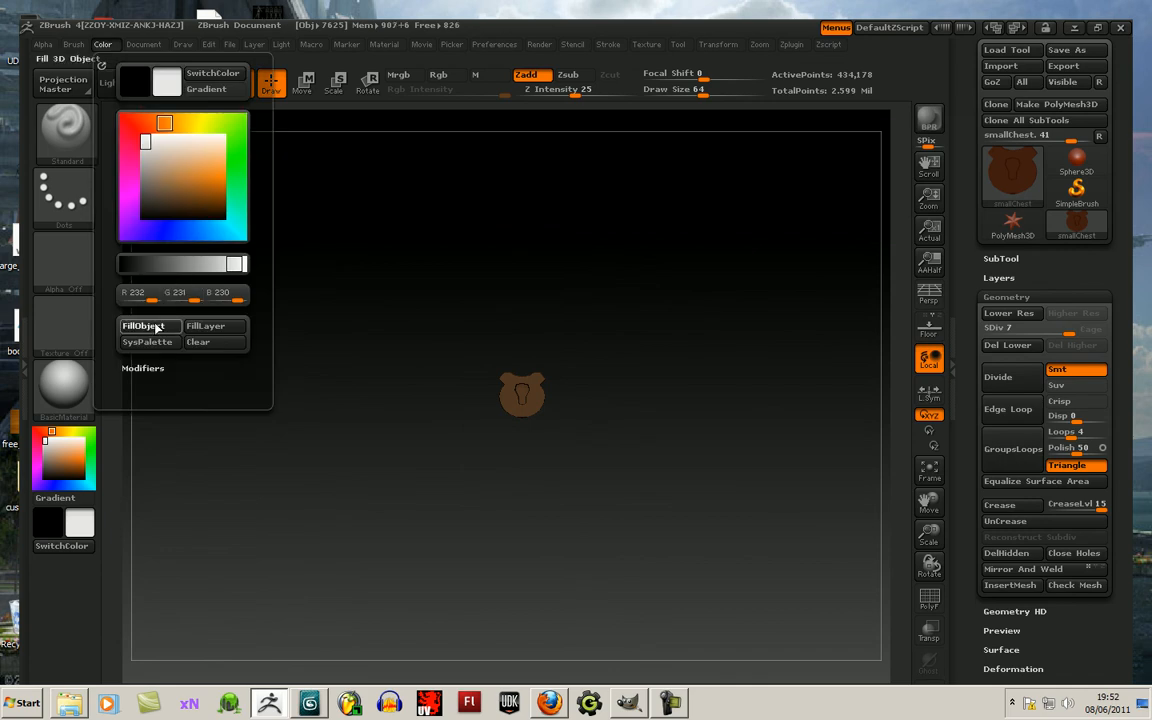
click(145, 327)
key(ctrl+shift)
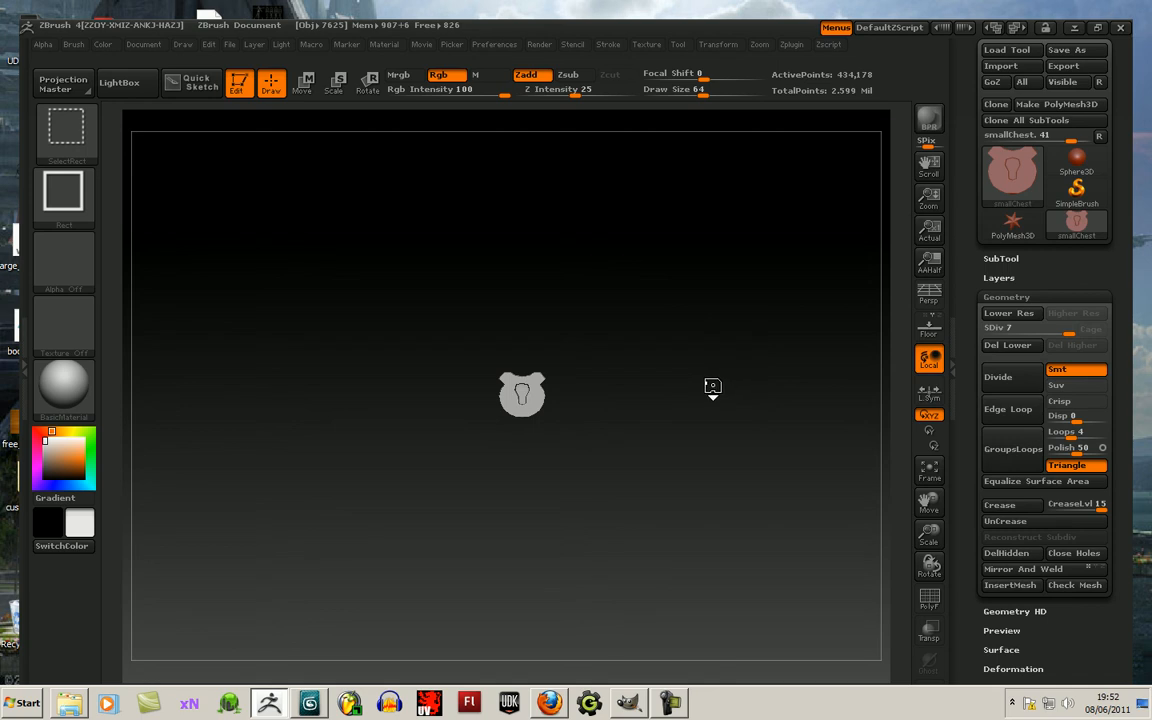
ctrl+shift+click(710, 386)
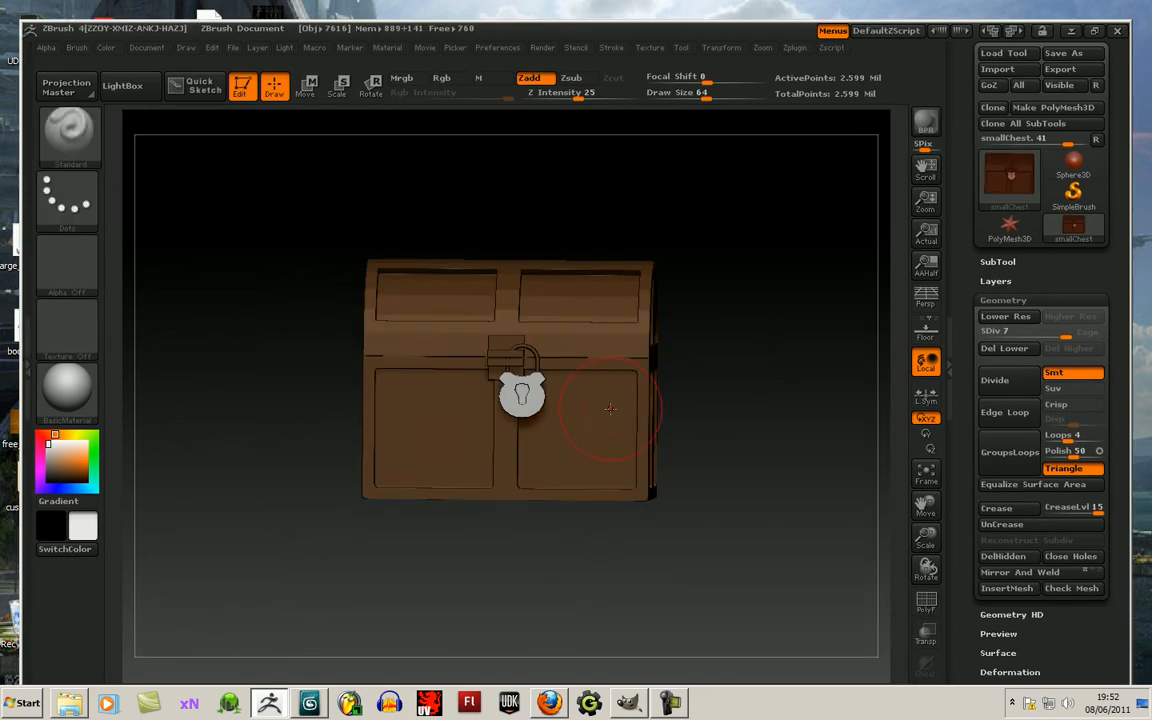
Isolate the padlock's shackle, fill it with the same light grey, and unhide the rest of the chest.
mouse_move(926, 537)
mouse_down()
mouse_move(932, 607)
mouse_move(922, 599)
mouse_up()
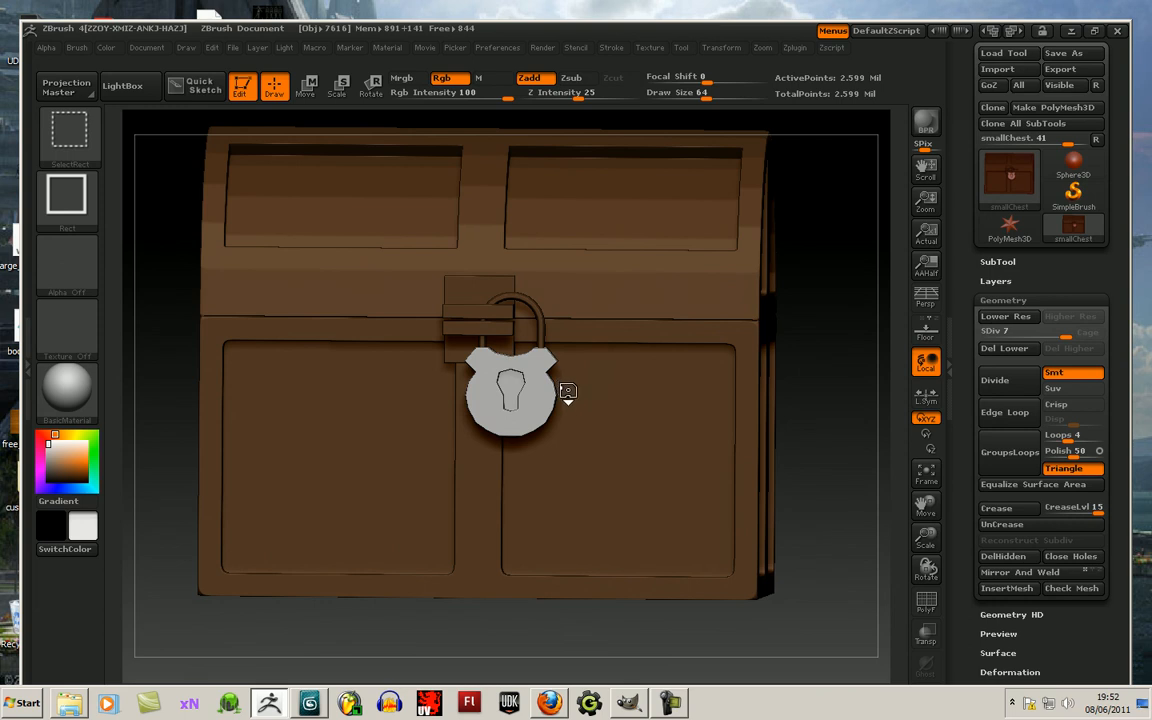
ctrl+shift+click(540, 403)
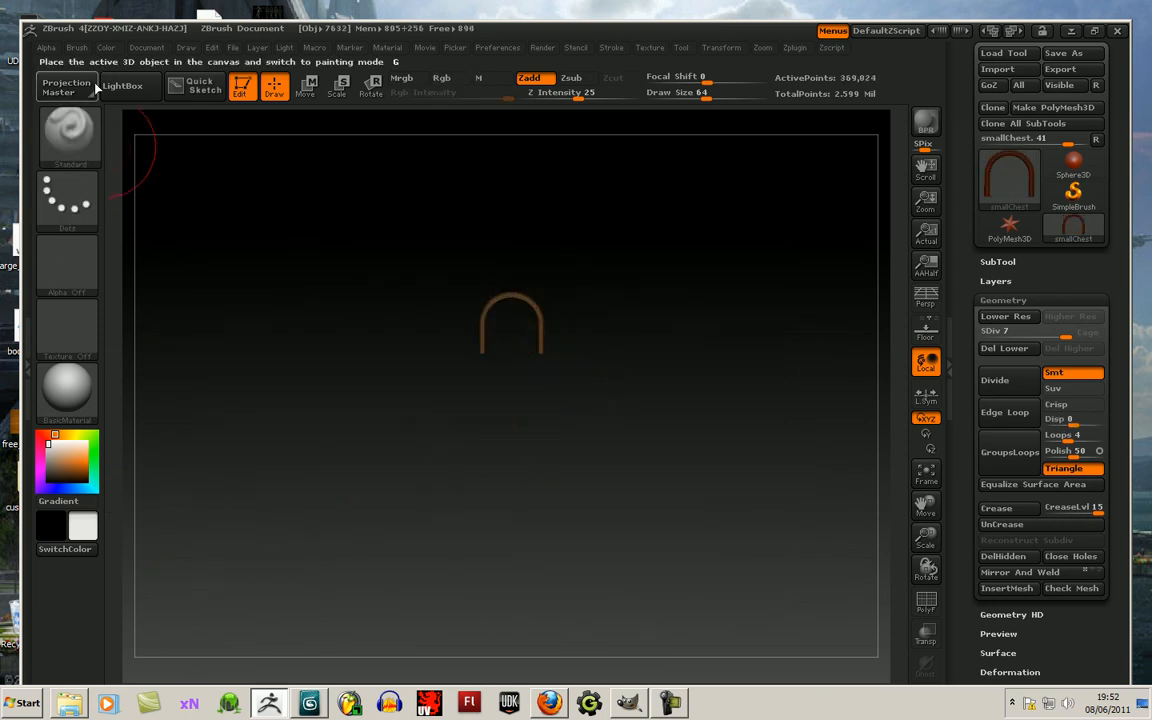
click(105, 47)
click(148, 330)
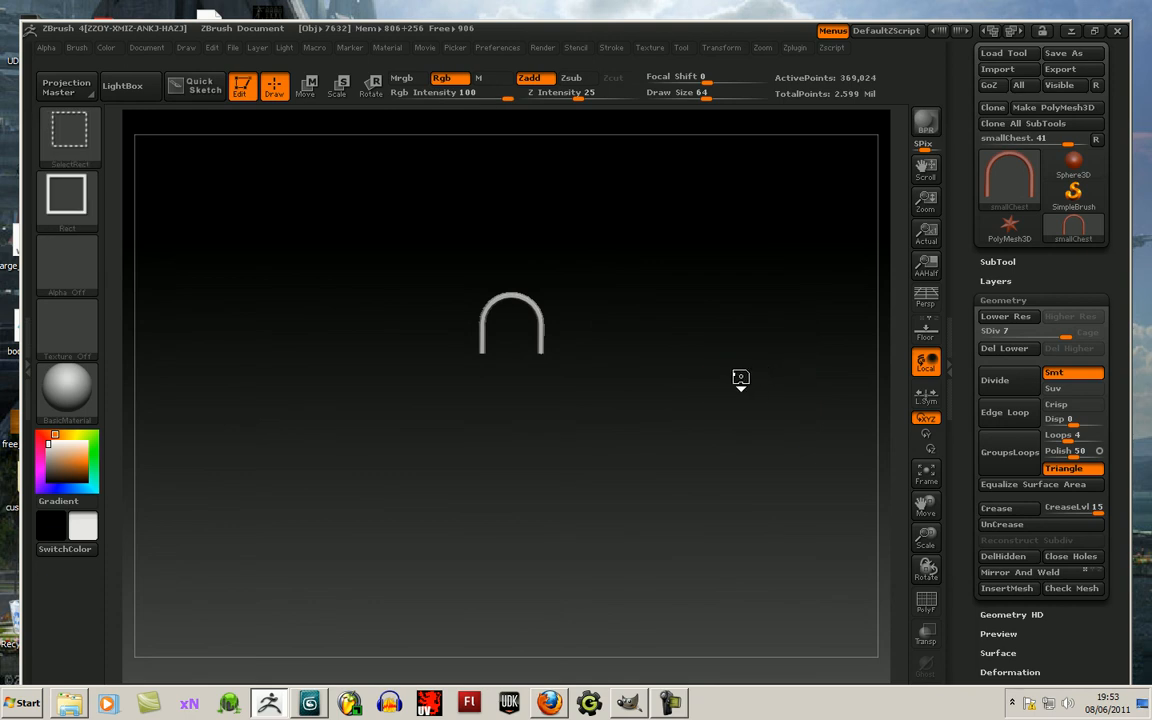
ctrl+shift+click(738, 377)
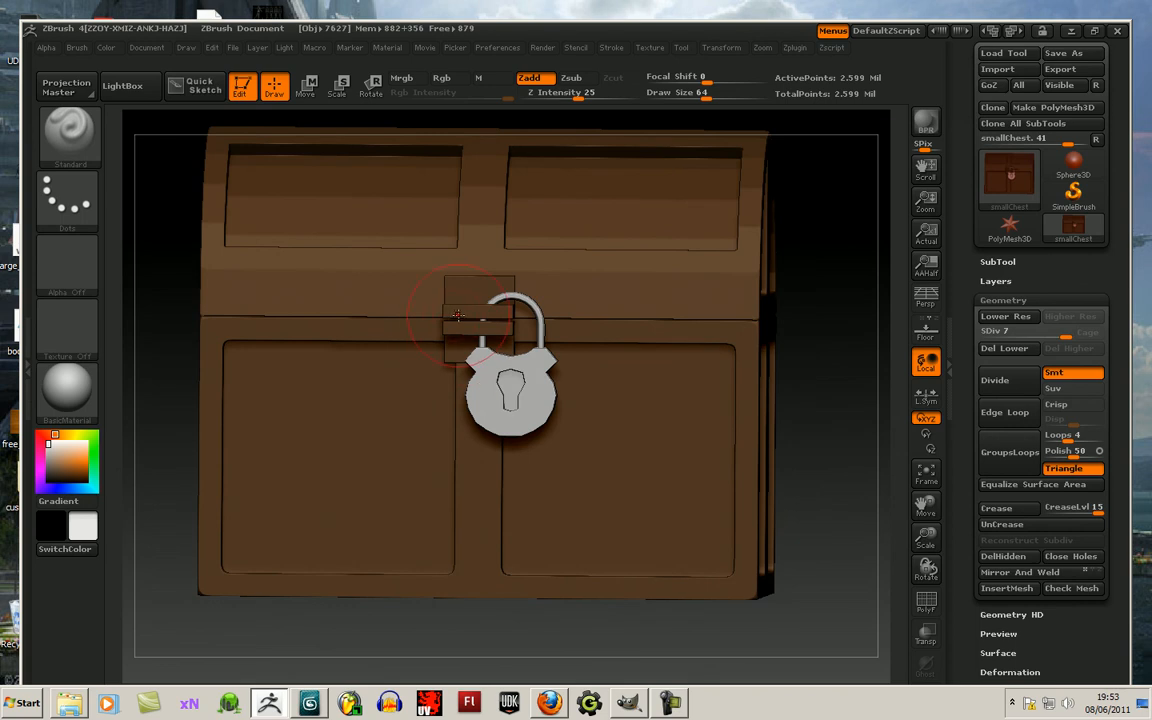
Isolate the upper half of the latch, fill it with dark grey (R 63, G 63, B 63), and unhide the chest.
key(ctrl+shift)
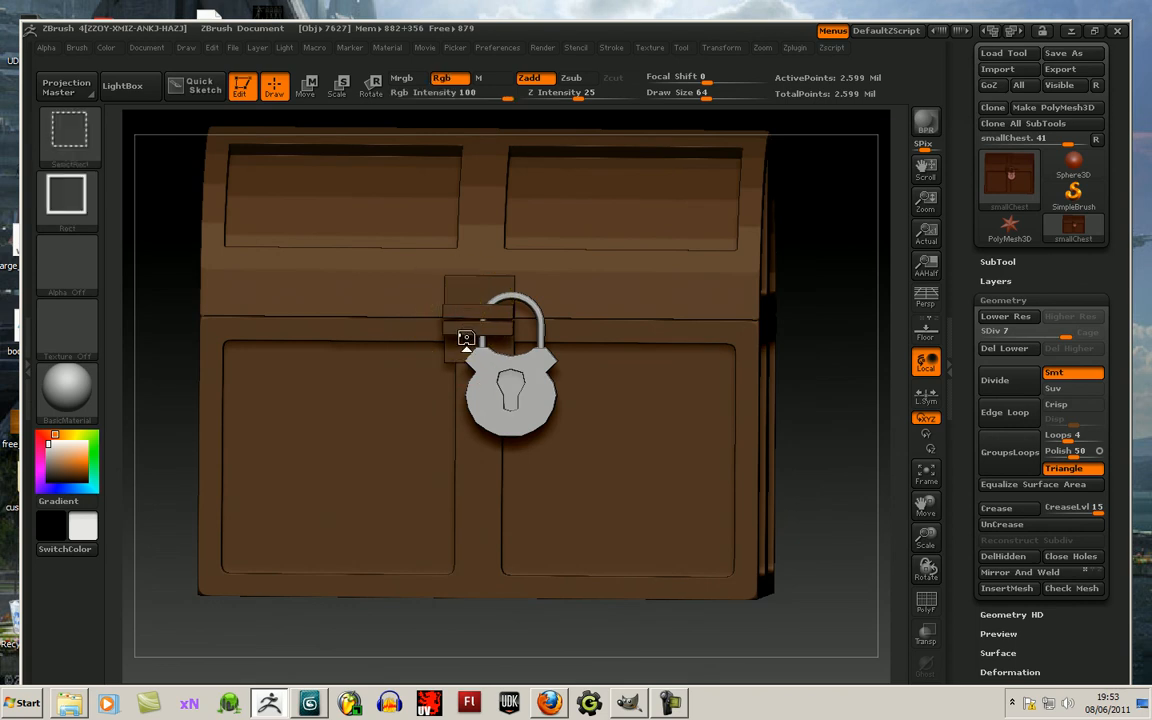
ctrl+shift+click(465, 338)
click(51, 469)
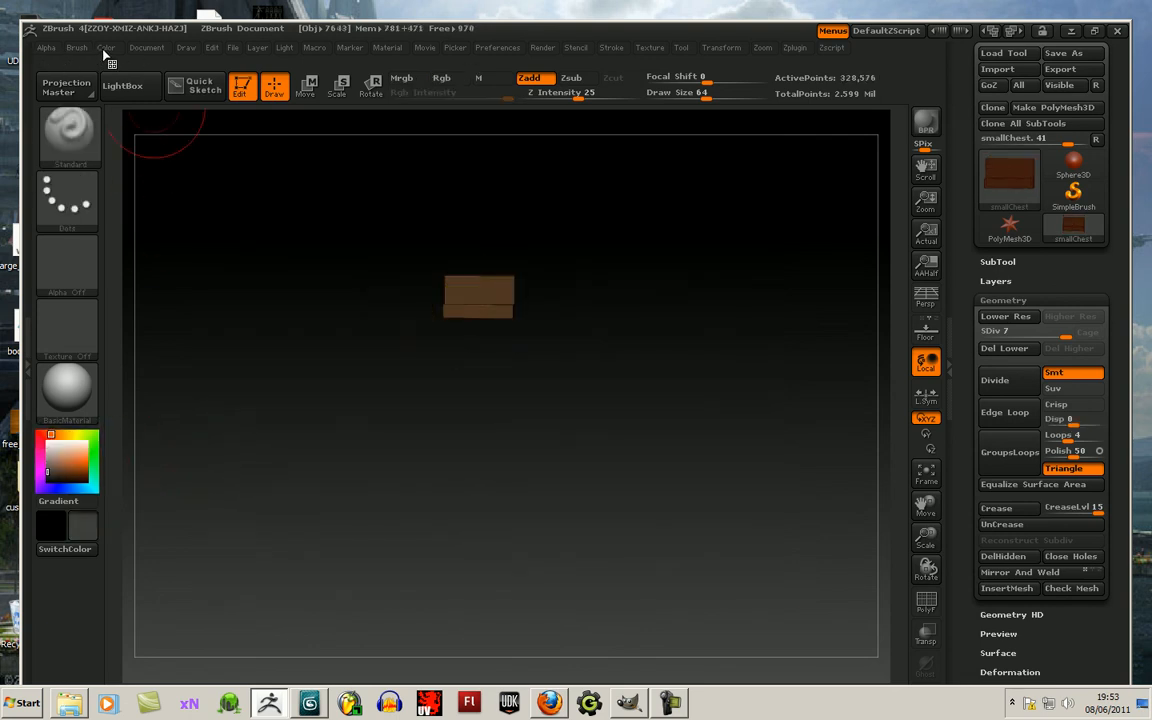
click(106, 48)
click(75, 304)
key(ctrl+shift)
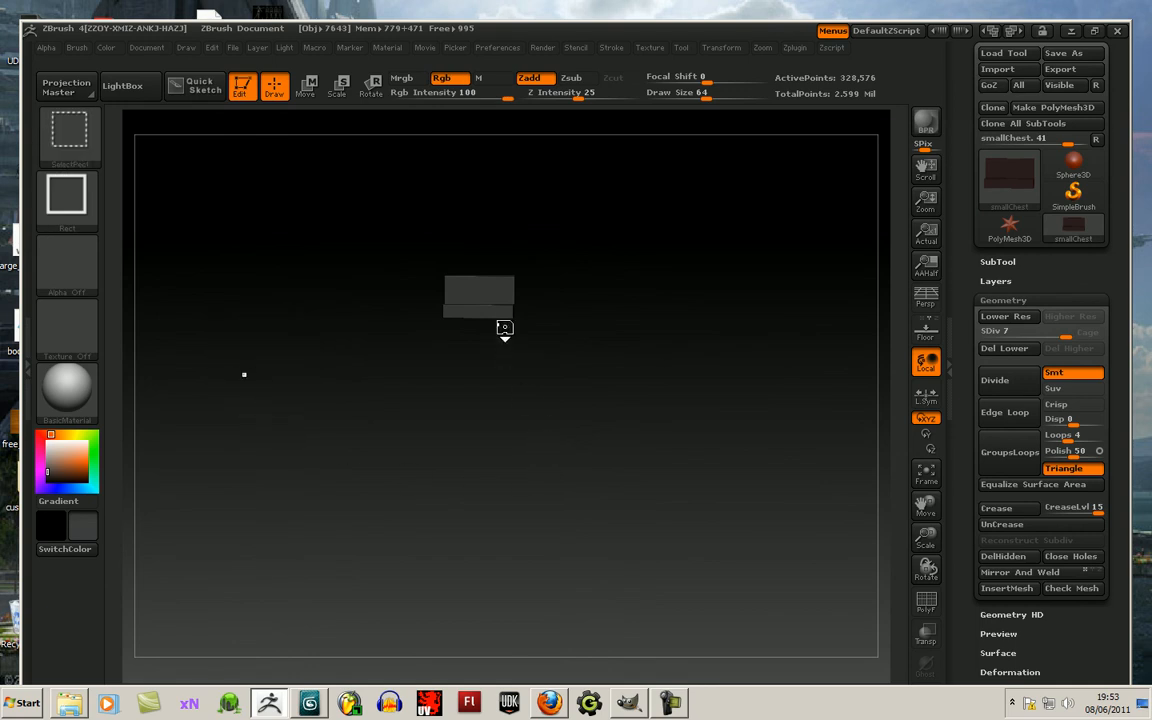
ctrl+shift+click(505, 325)
Isolate the lower half of the latch, fill it with the same dark grey, and unhide the chest.
key(ctrl+shift)
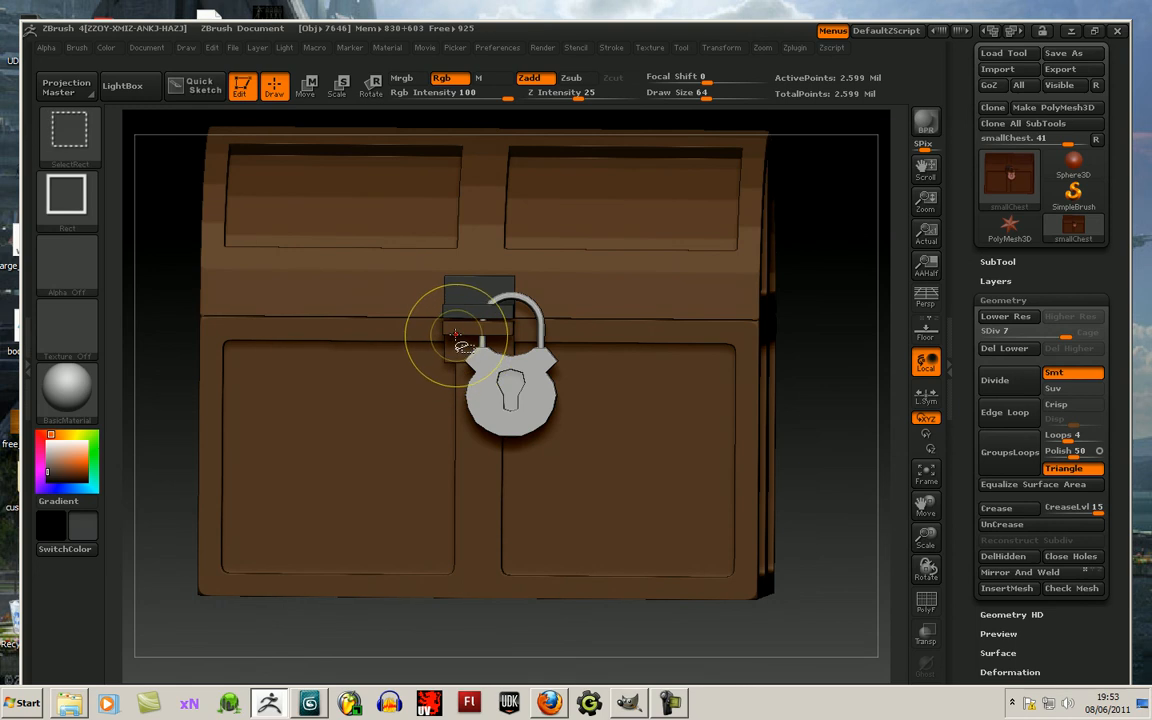
ctrl+shift+click(213, 118)
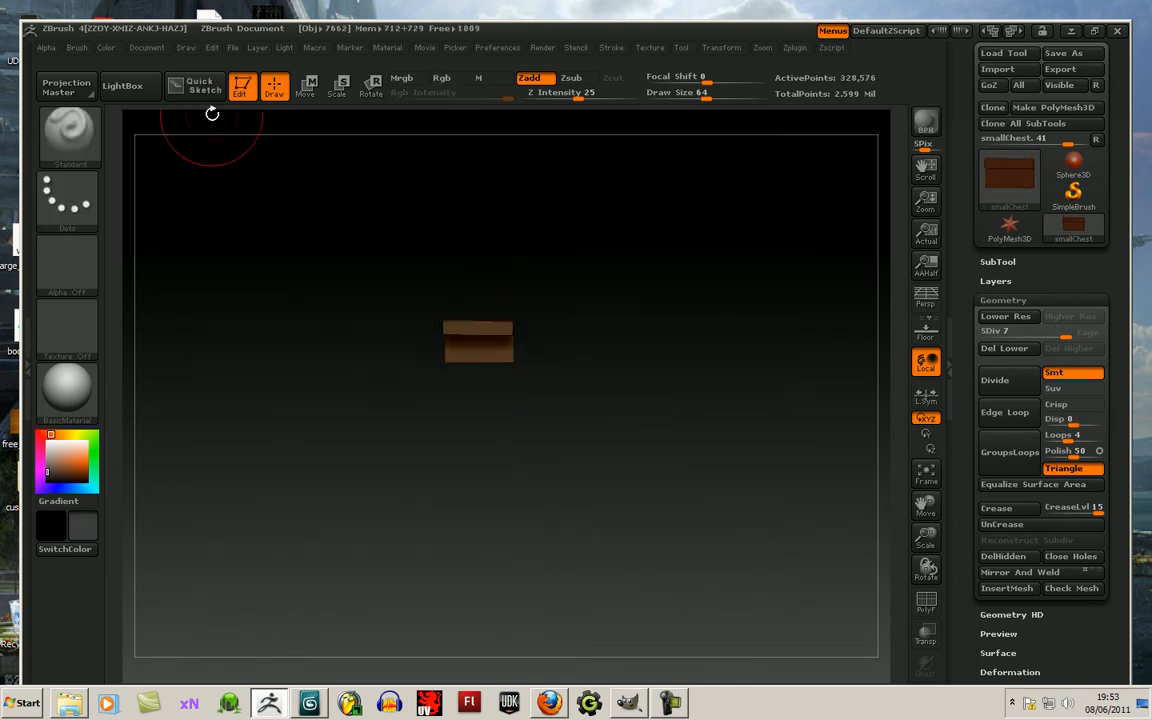
click(106, 48)
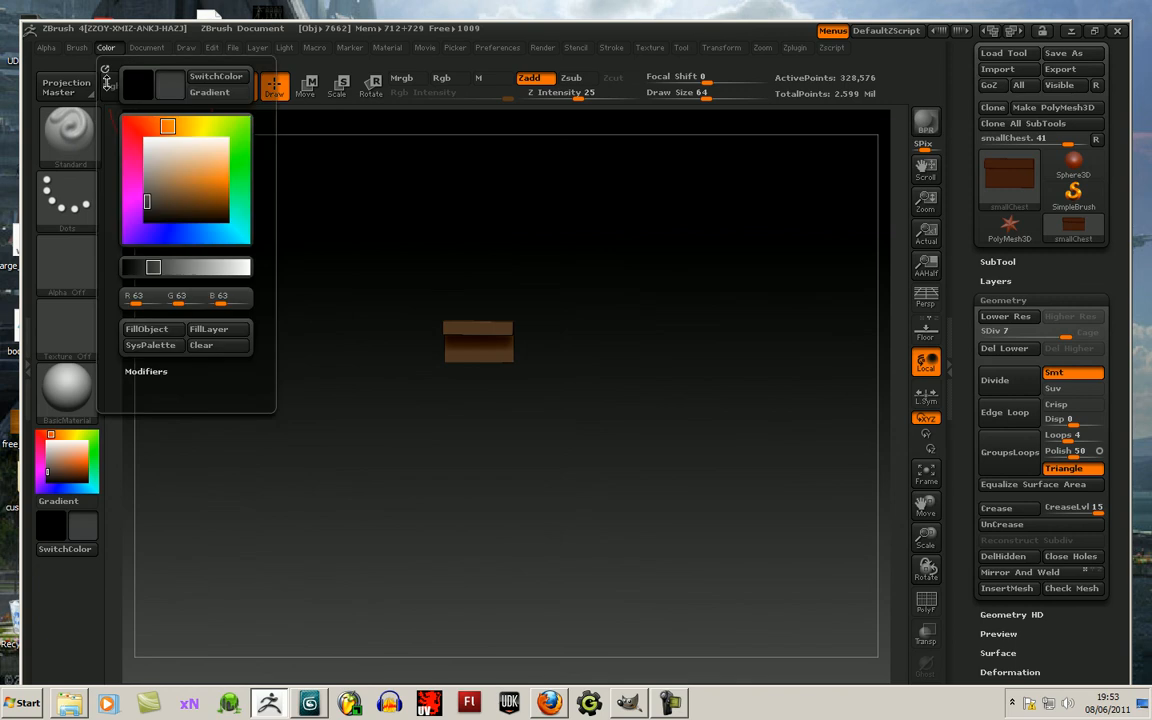
click(150, 327)
key(ctrl+shift)
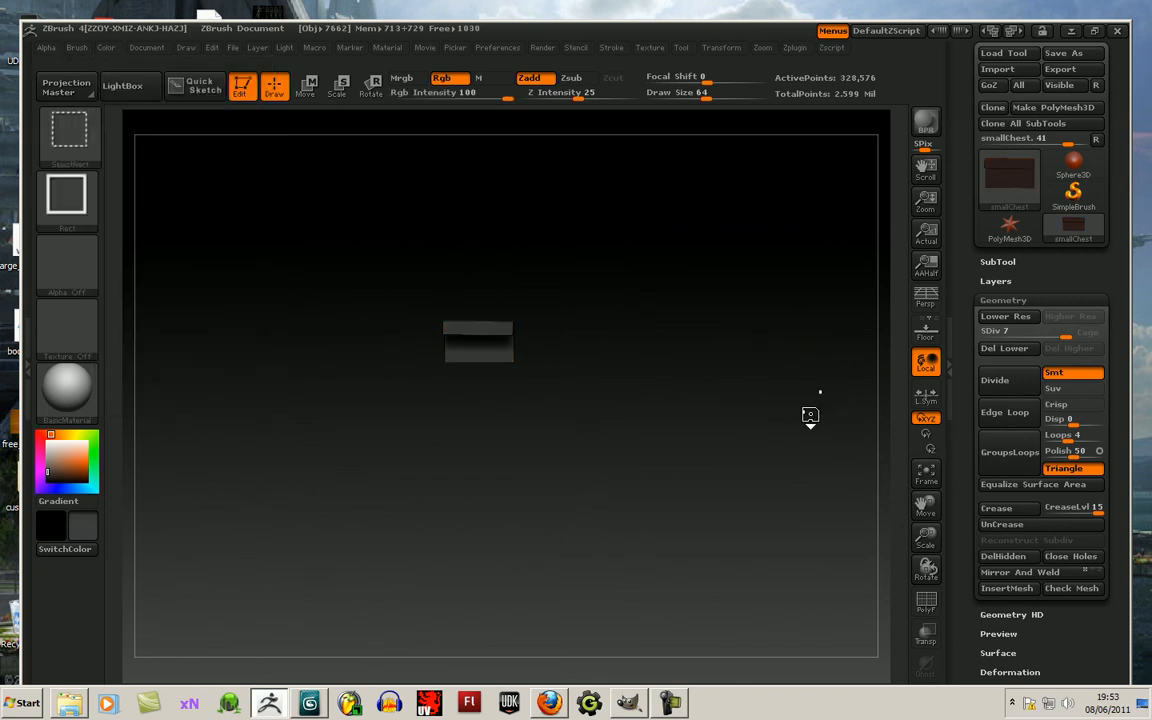
ctrl+shift+click(810, 405)
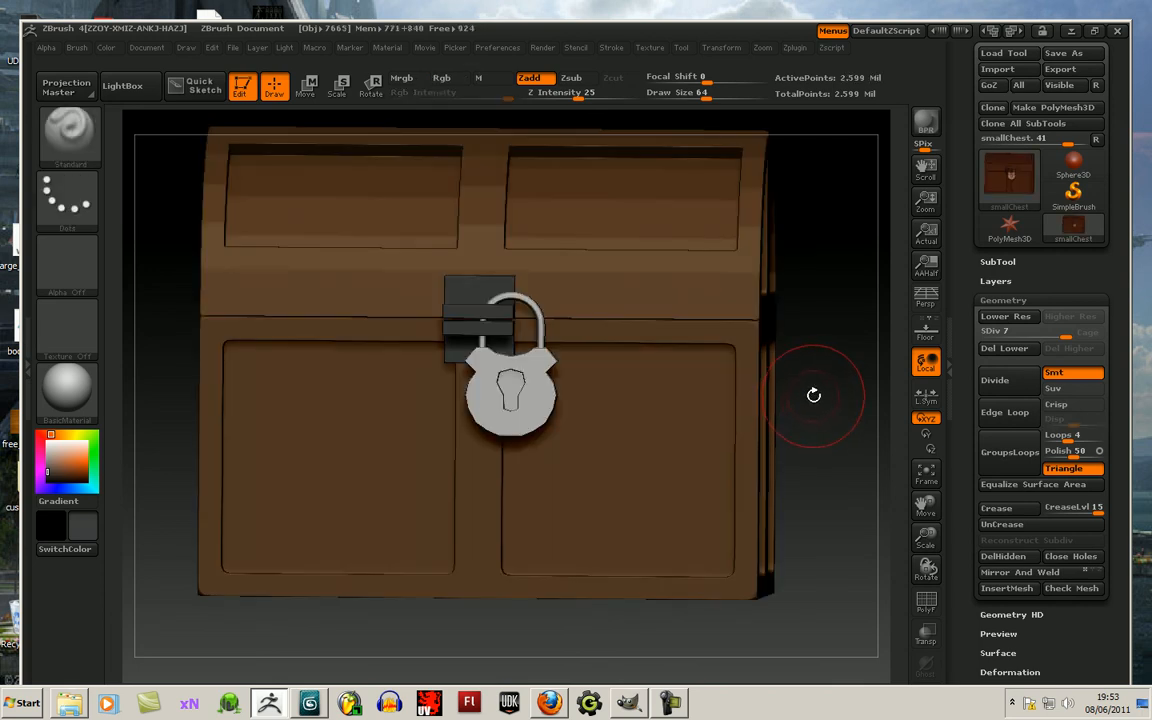
click(671, 704)
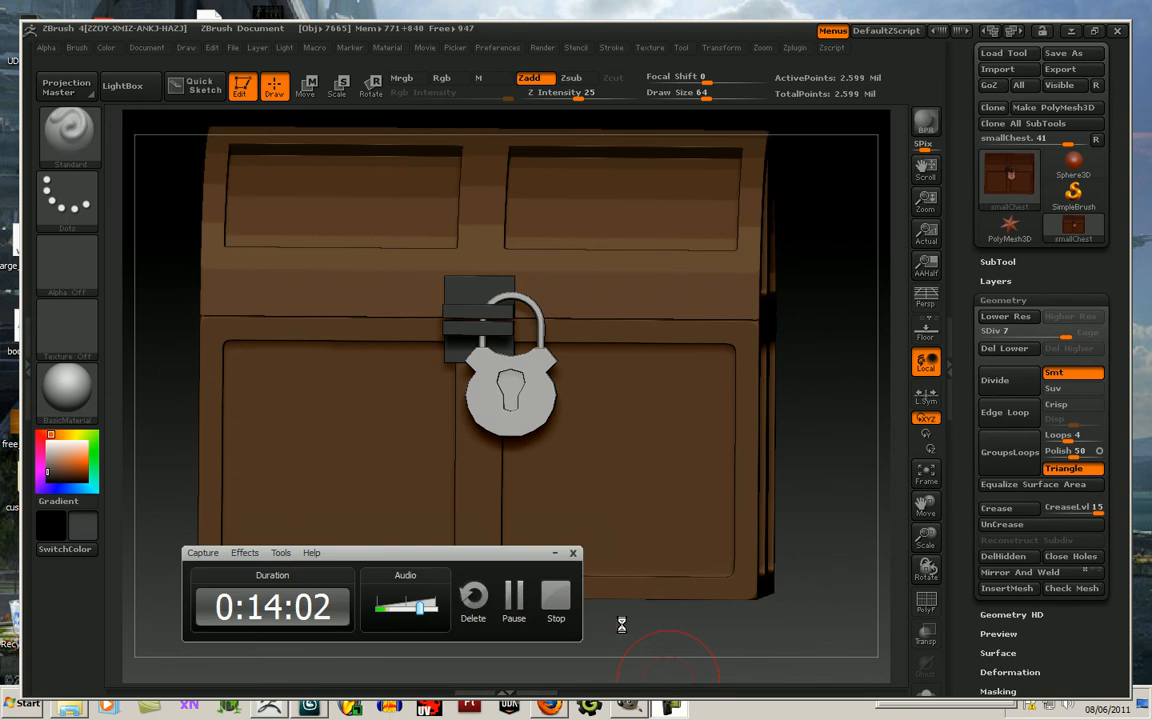